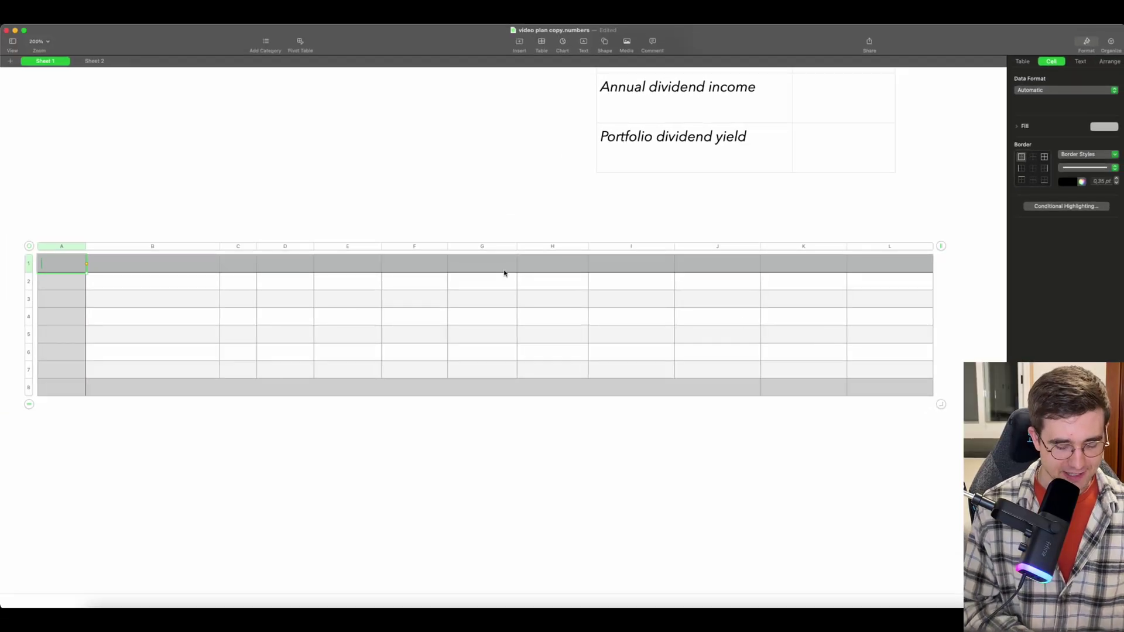
Step: Add a Ticker header with AAPL below it, and a Name header in B1
type("Ticker")
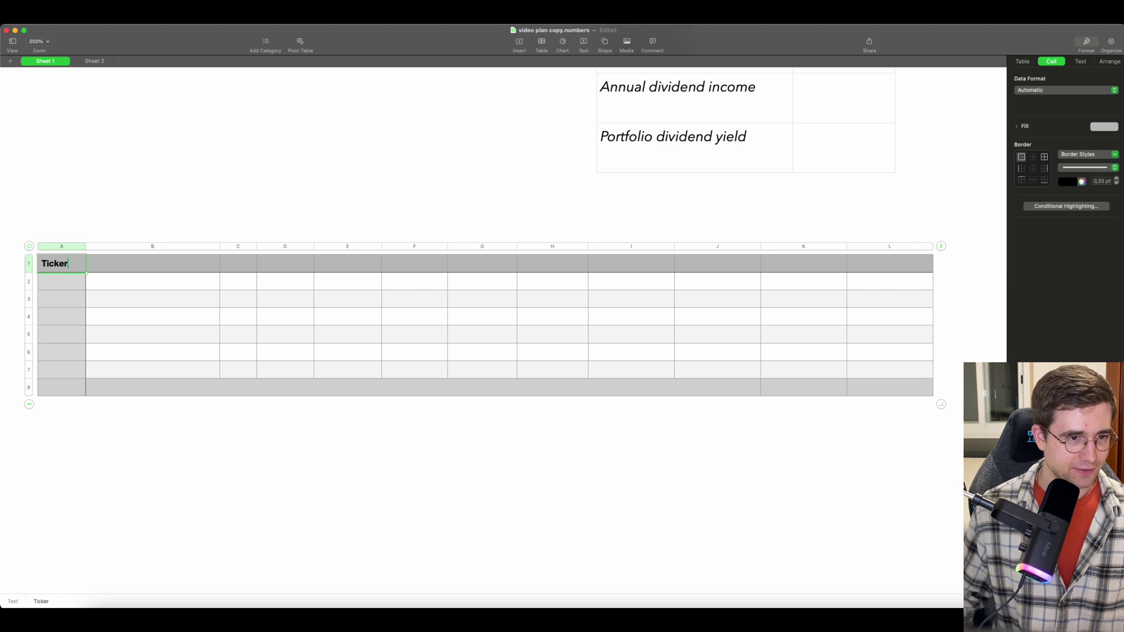
left_click(65, 283)
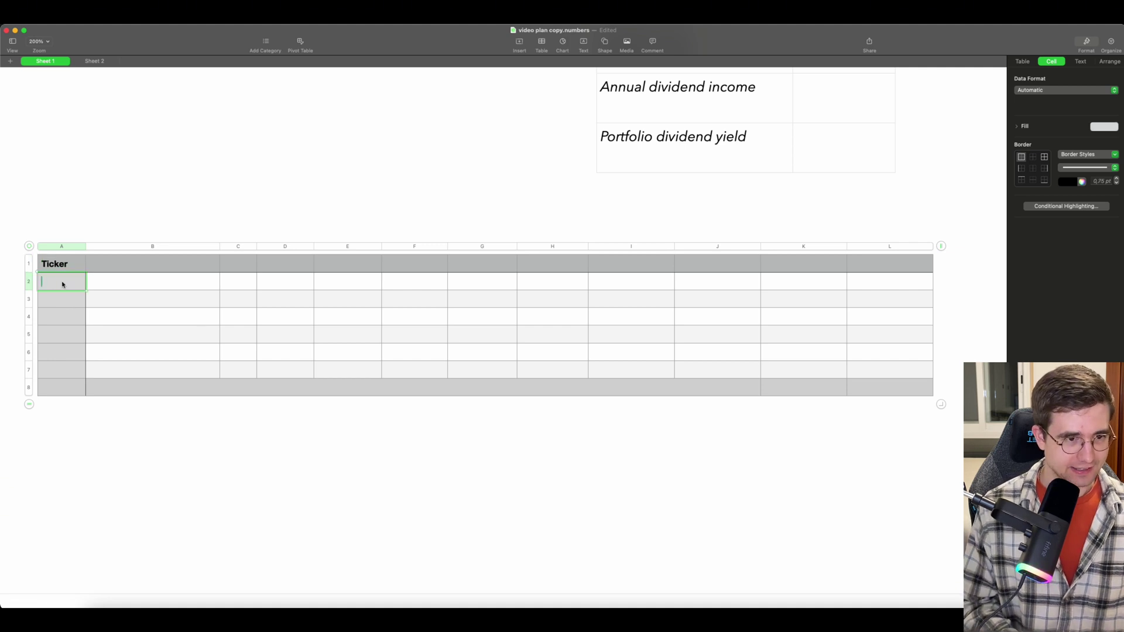
type("AAPL")
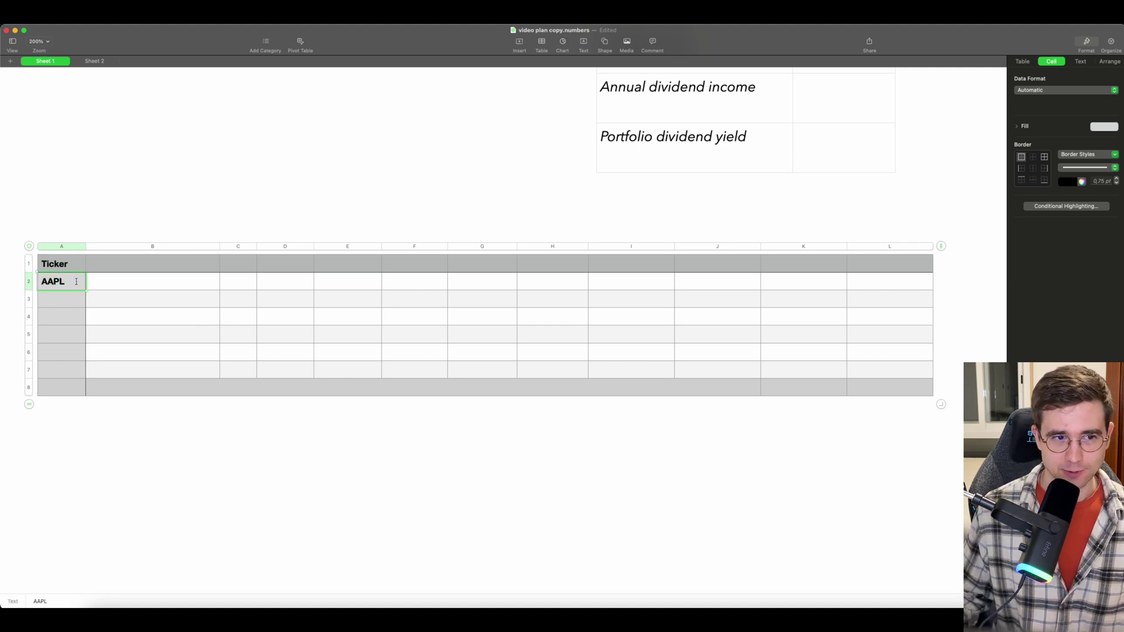
double_click(101, 266)
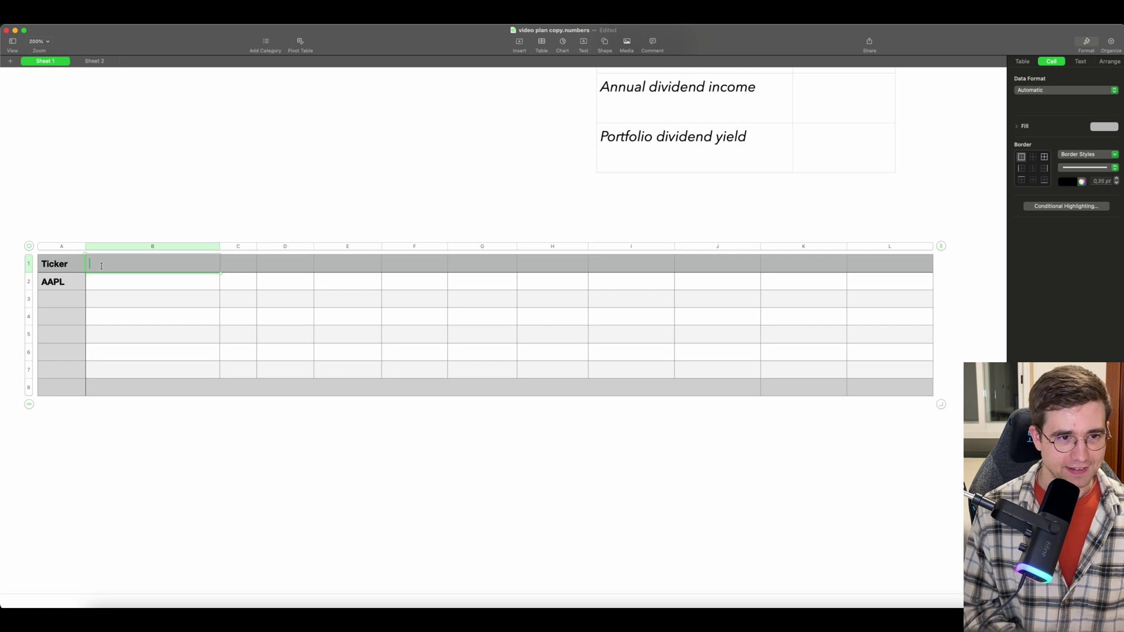
type("Name")
key("Return")
Step: Enter =STOCK($A2, name) in B2 so it returns Apple Inc
type("=")
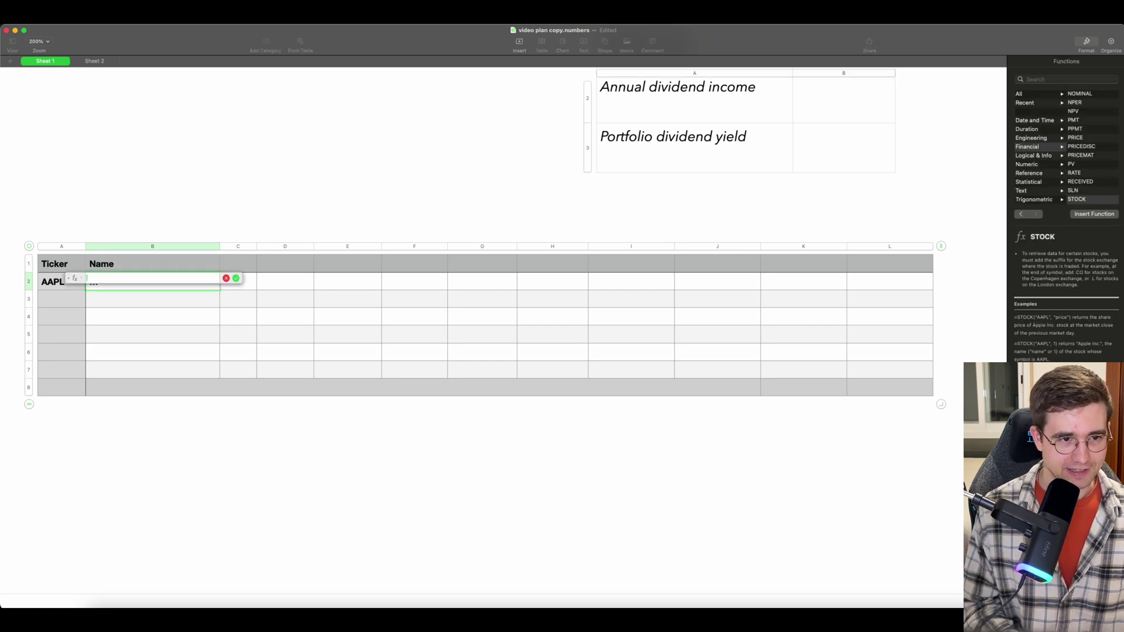
type("STOCK")
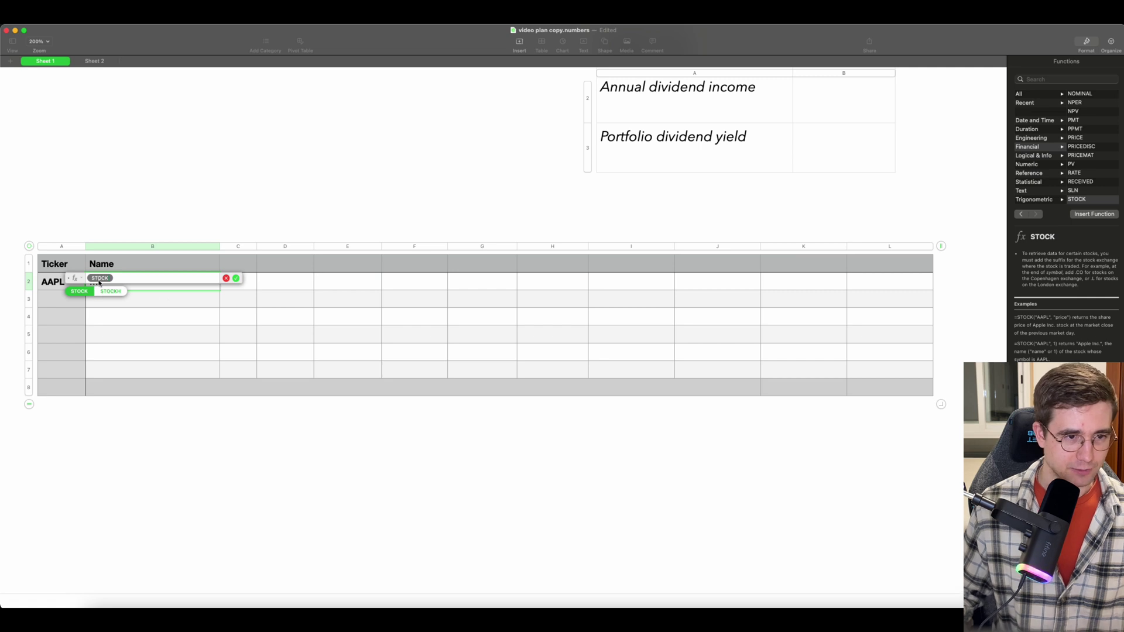
left_click(84, 294)
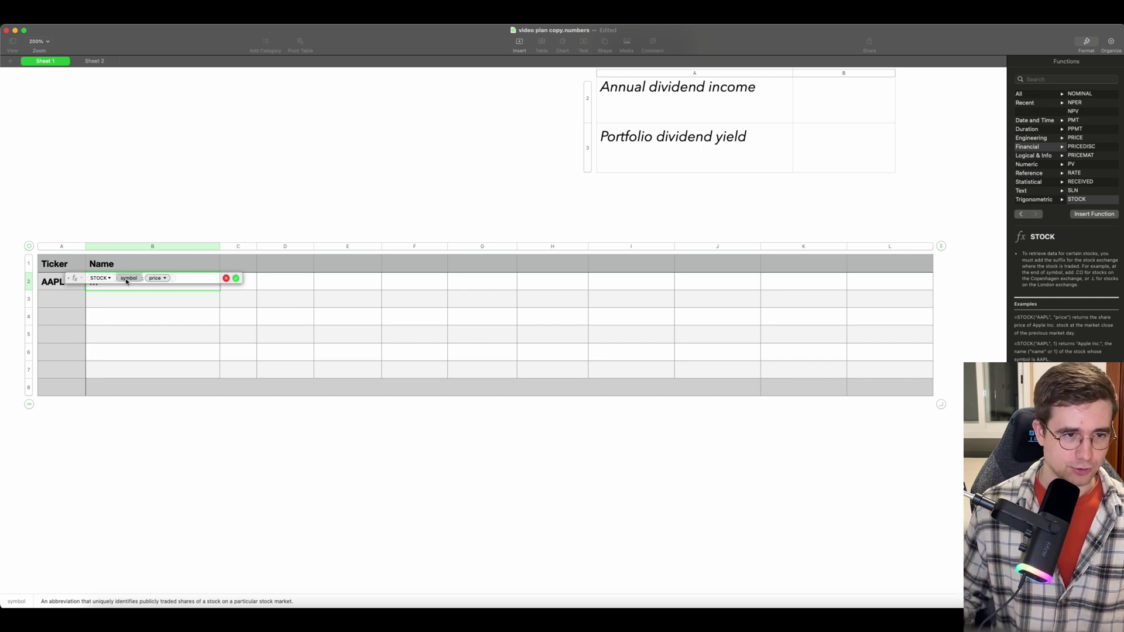
left_click(48, 286)
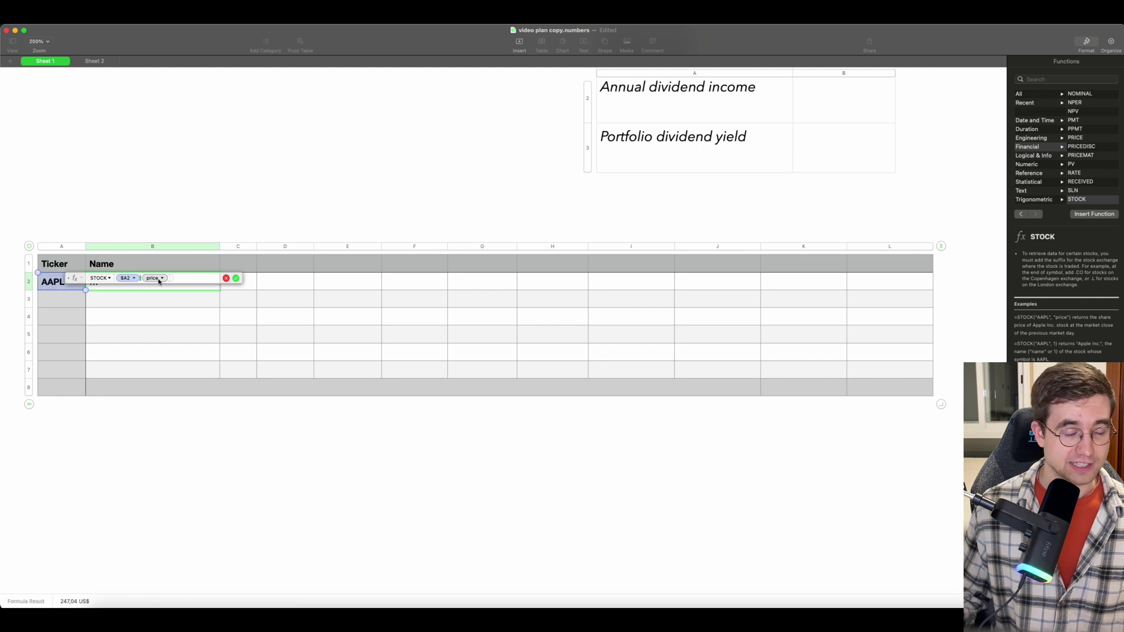
left_click(160, 279)
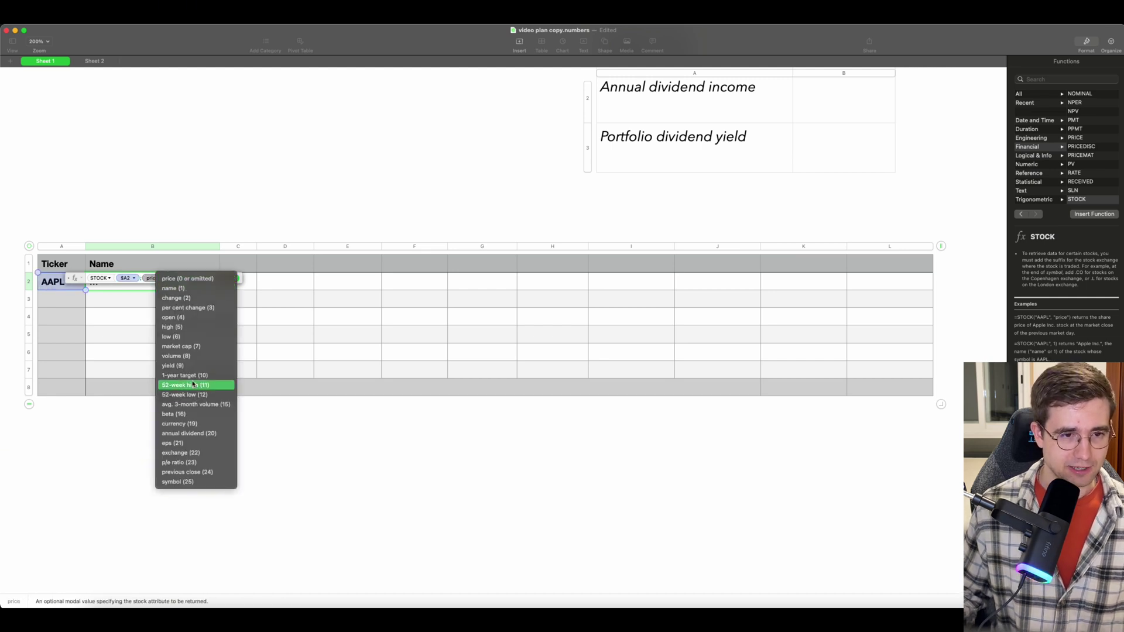
left_click(215, 288)
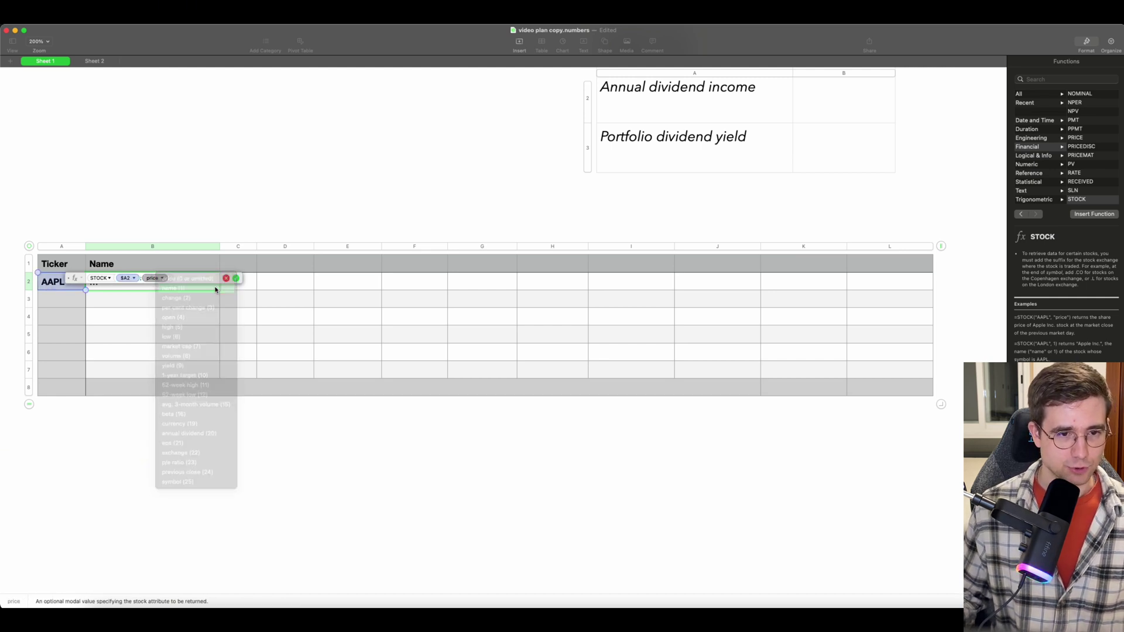
left_click(235, 279)
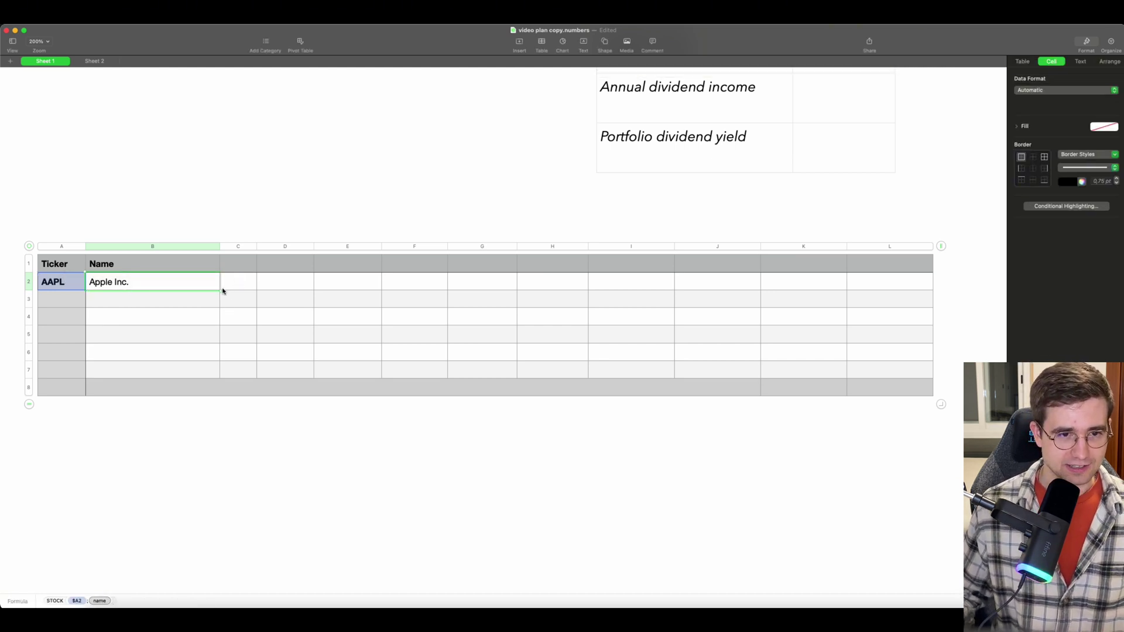
Step: Add a Shares column with 80 and a Cost basis column with 260 for AAPL
left_click(235, 270)
type("Share")
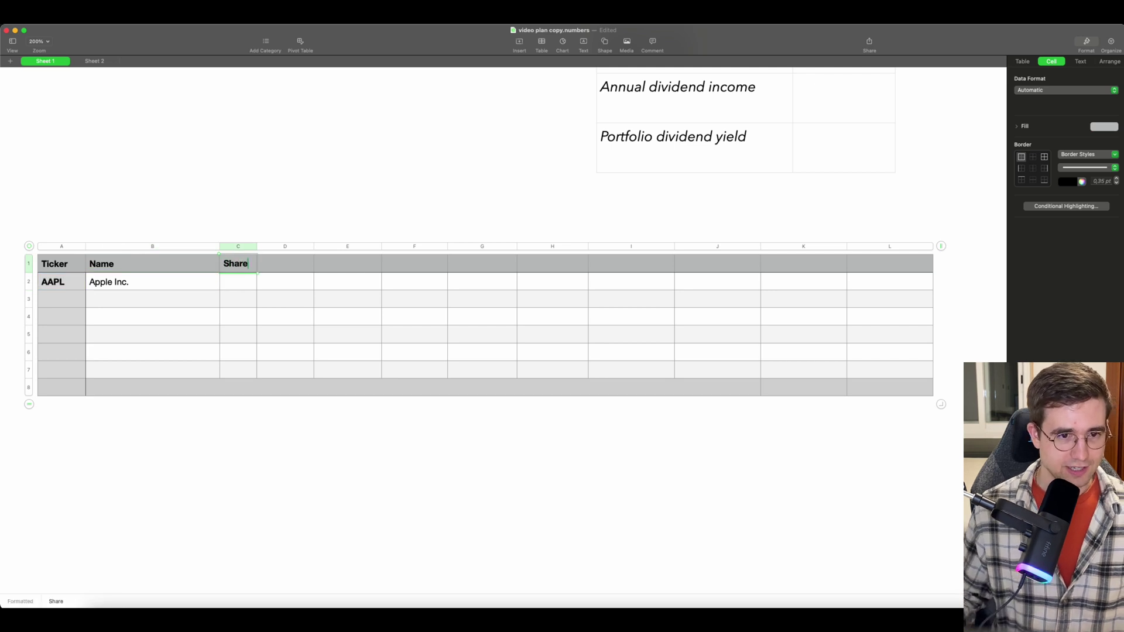
type("s")
double_click(233, 283)
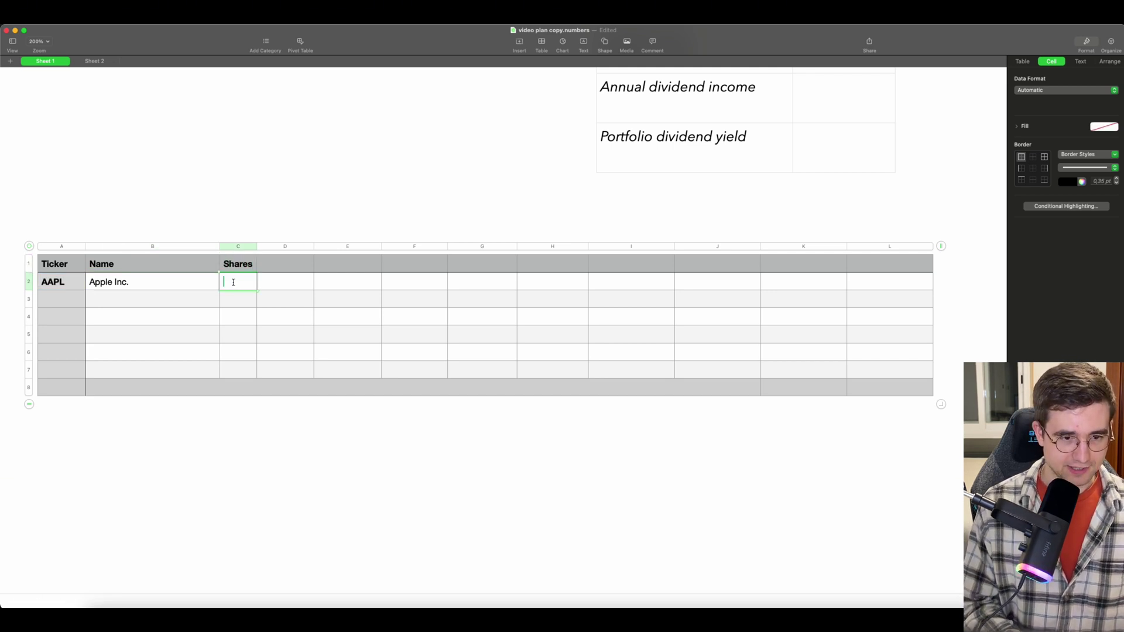
type("80")
double_click(280, 267)
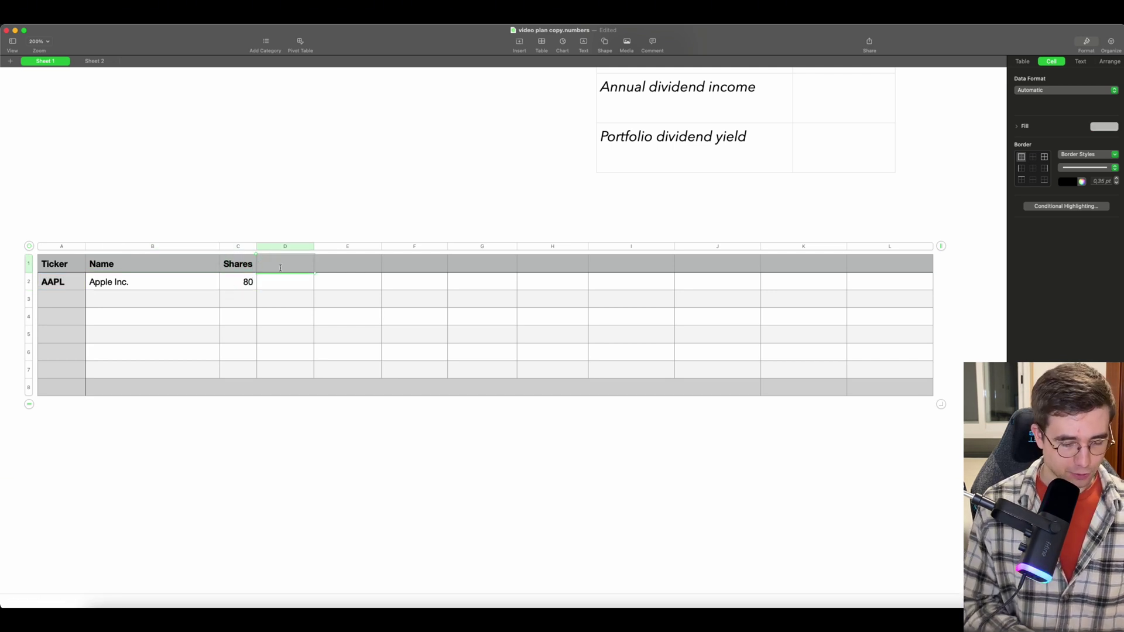
type("Cost bab")
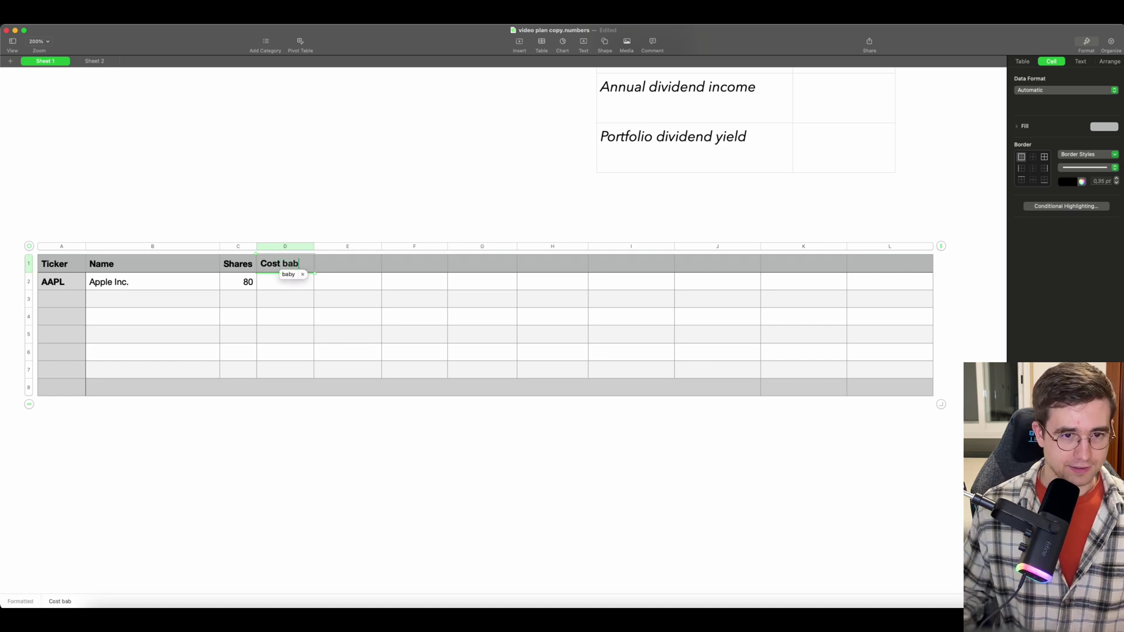
key("BackSpace")
type("sis")
double_click(269, 283)
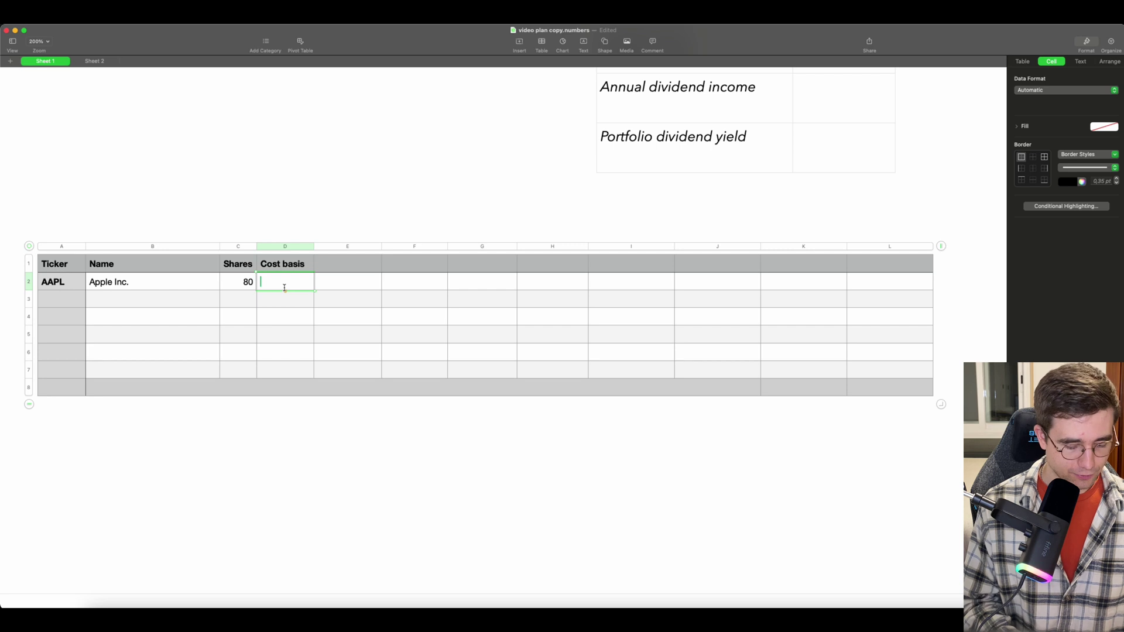
type("260")
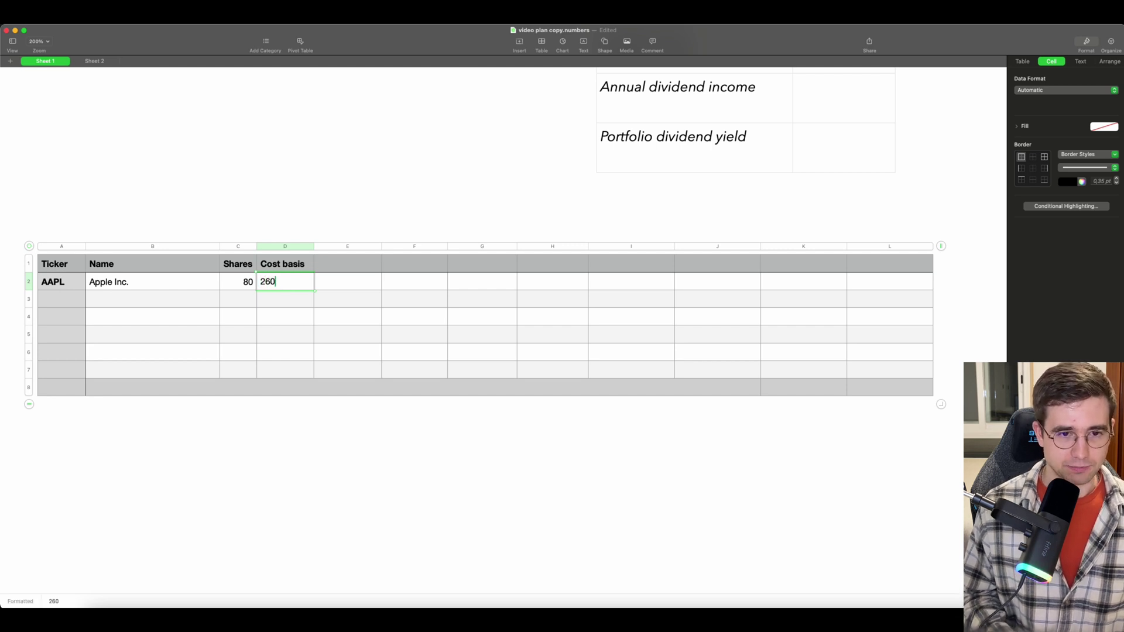
key("Return")
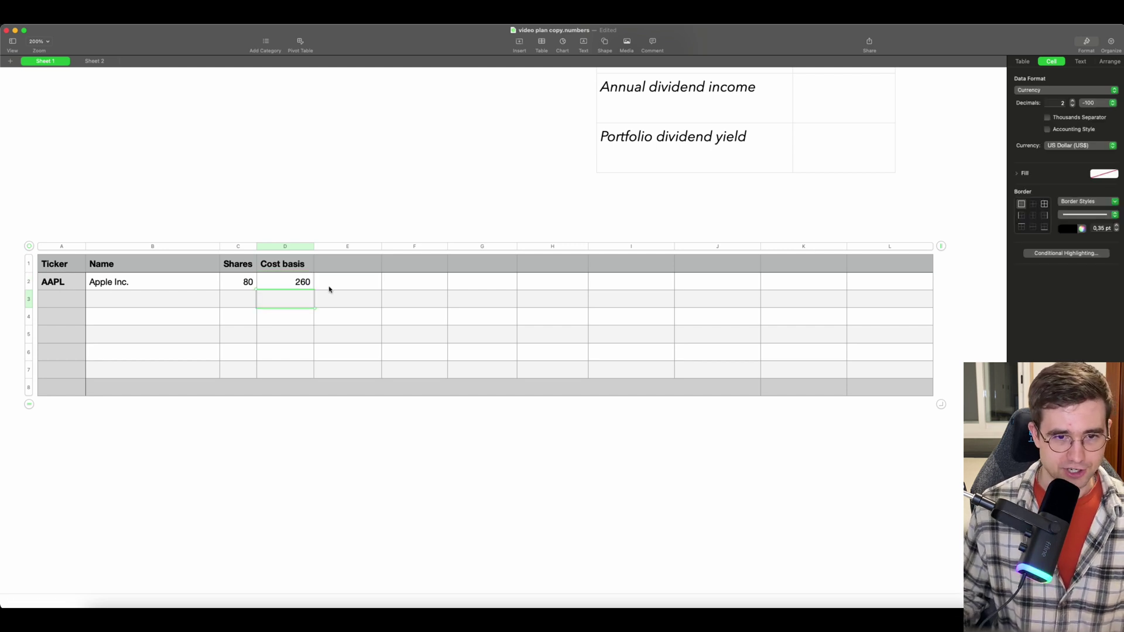
Step: Add the Current price header in E1
left_click(339, 267)
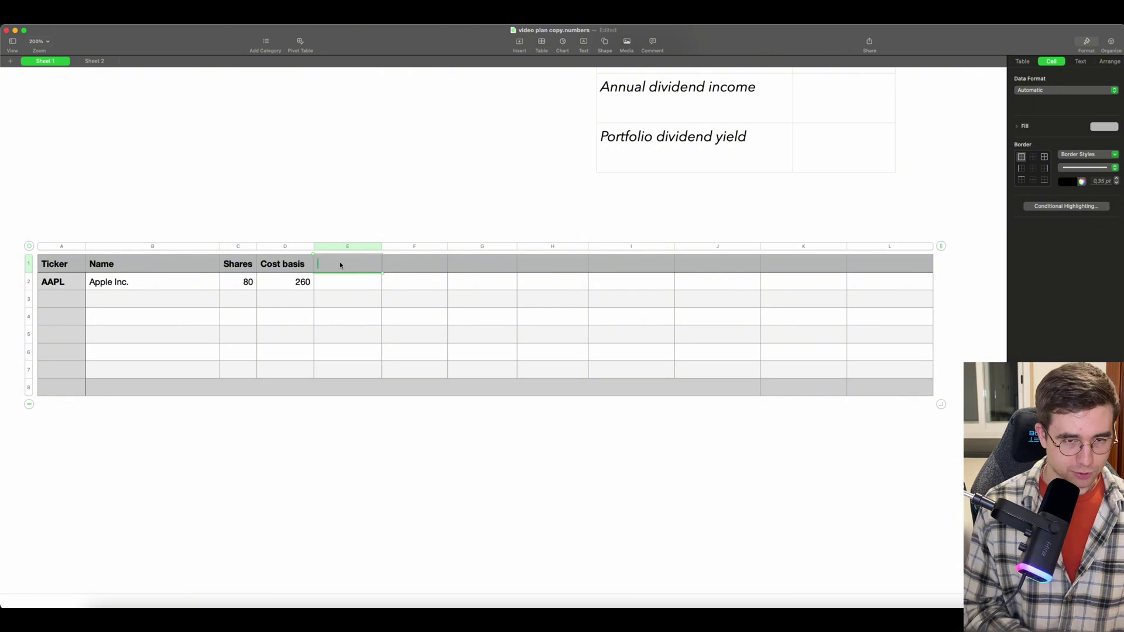
type("Current s")
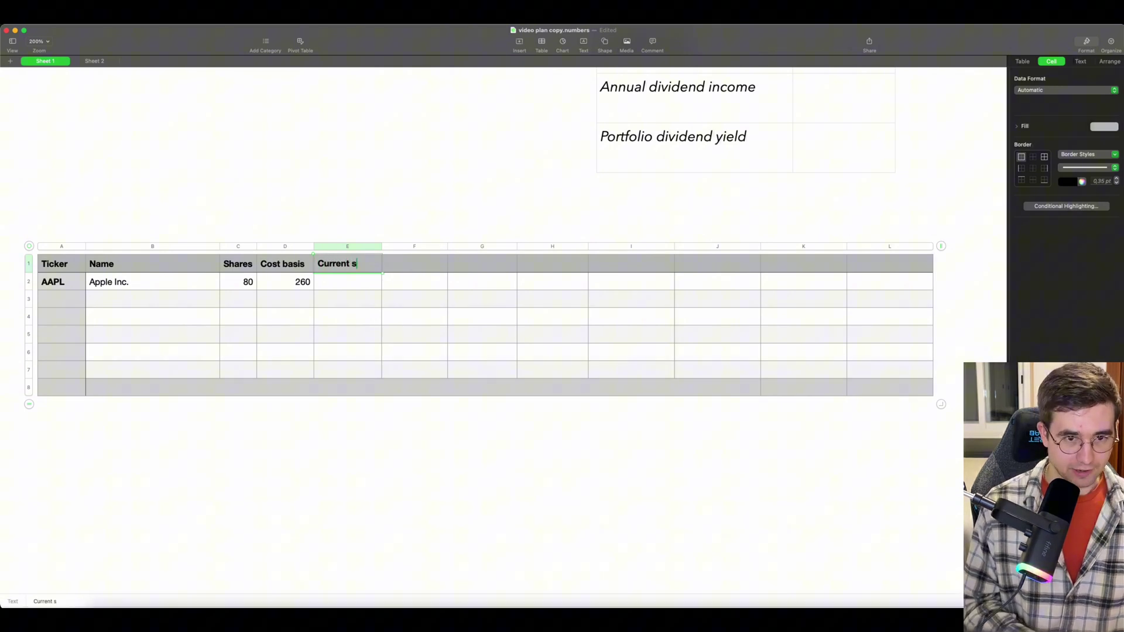
key("BackSpace")
type("price")
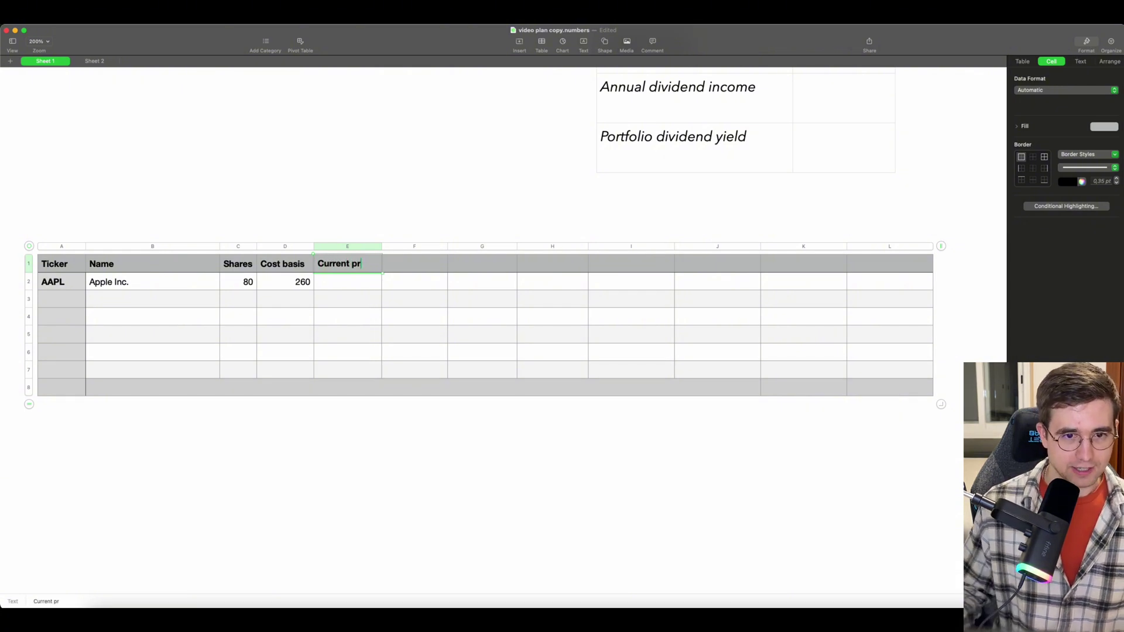
double_click(332, 282)
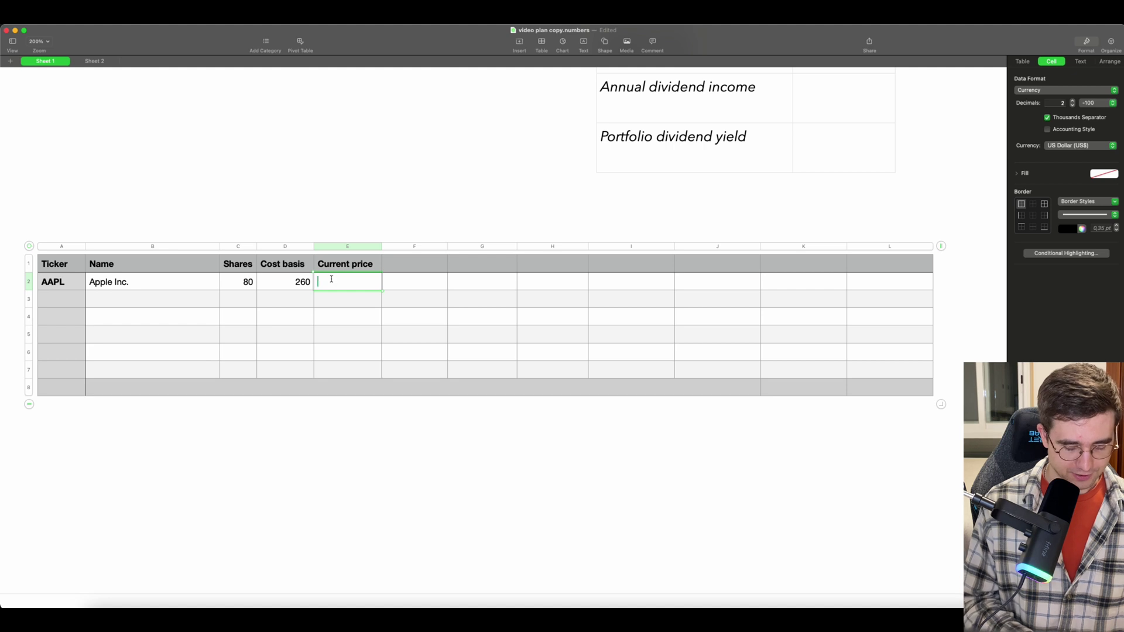
Step: Enter =STOCK($A2, price) in E2 to show AAPL's live price, 247,04 US$
type("=STOCK")
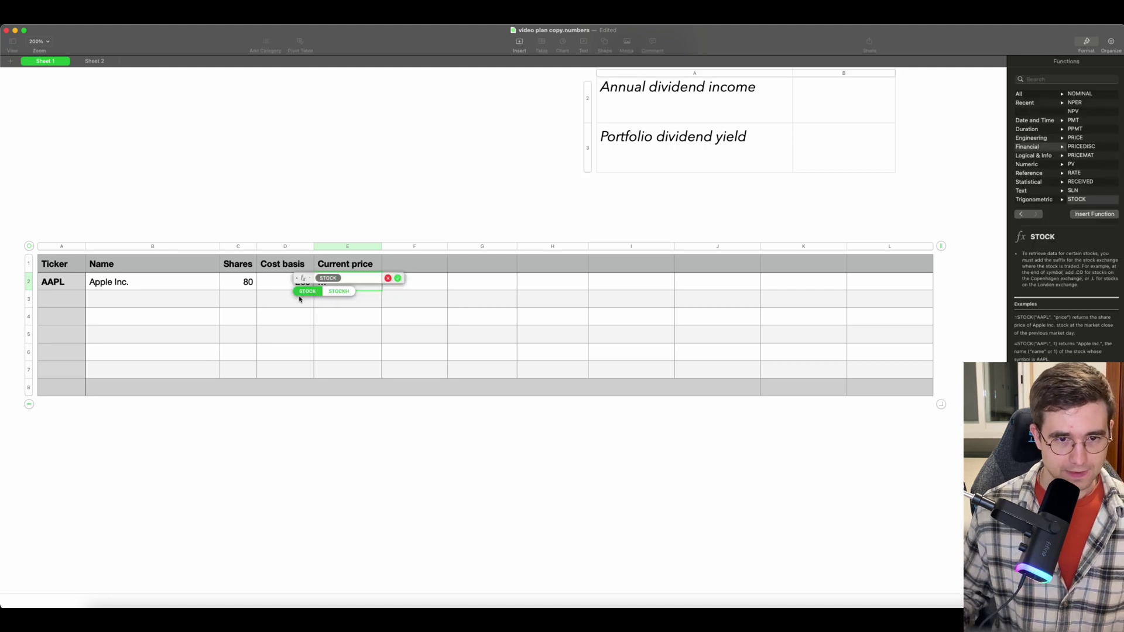
left_click(307, 292)
left_click(76, 280)
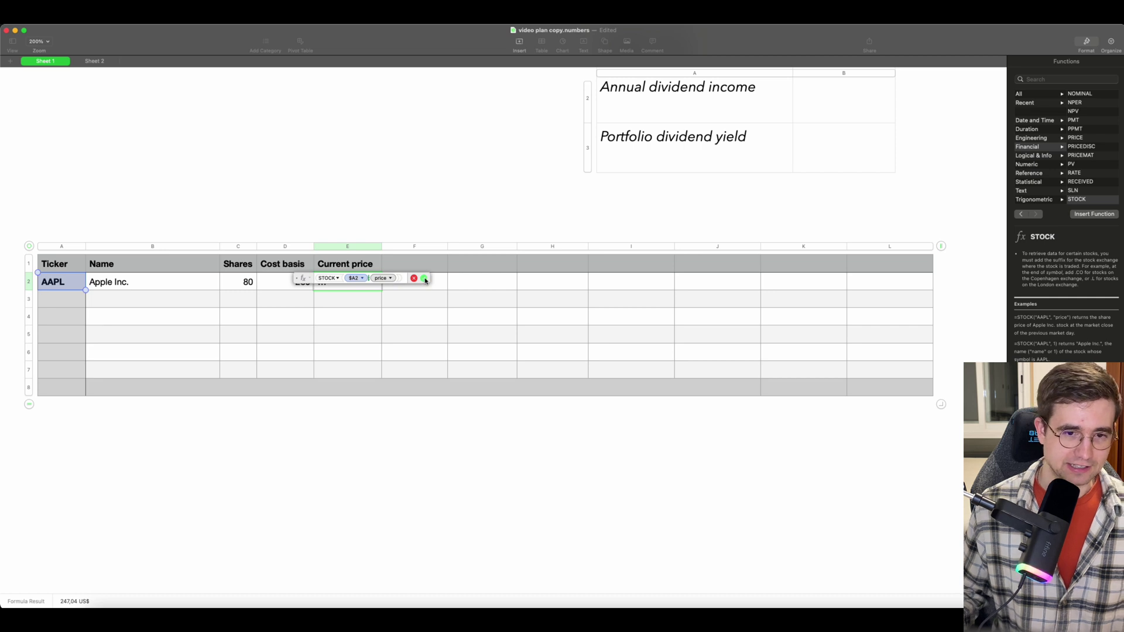
left_click(424, 279)
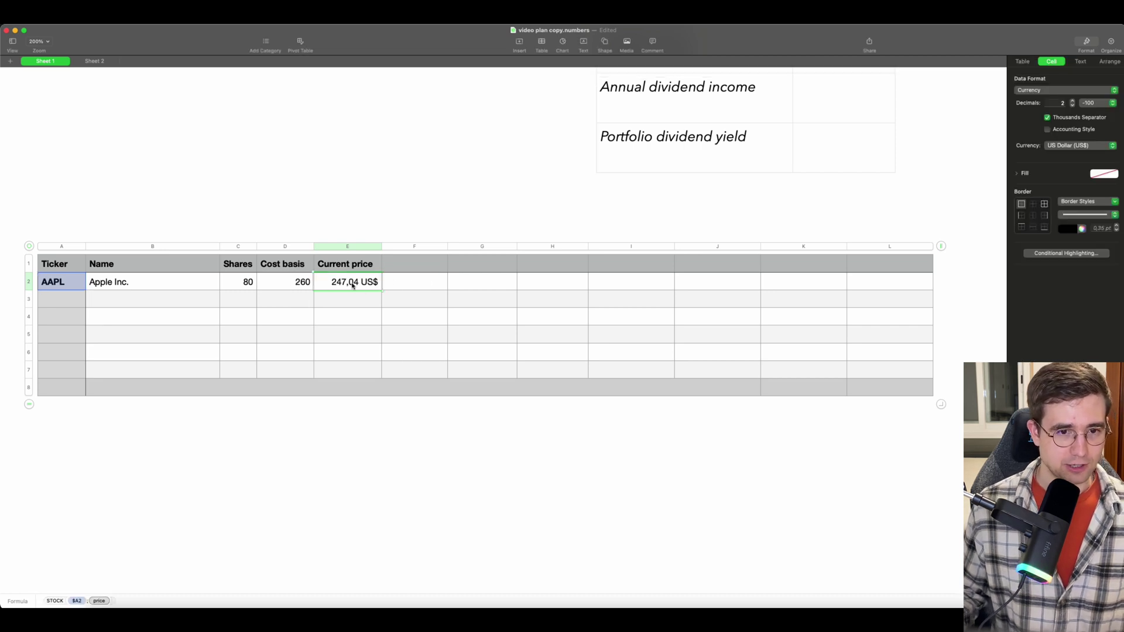
Step: Format the 260 cost basis in D2 as US Dollar currency
left_click(297, 282)
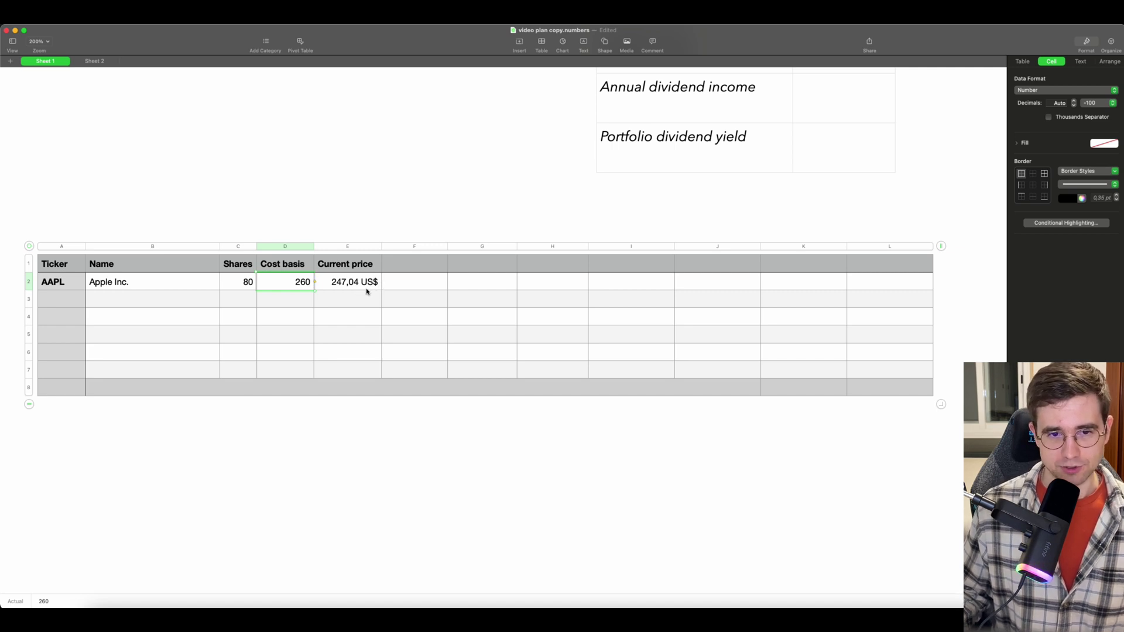
key("Return")
left_click(297, 282)
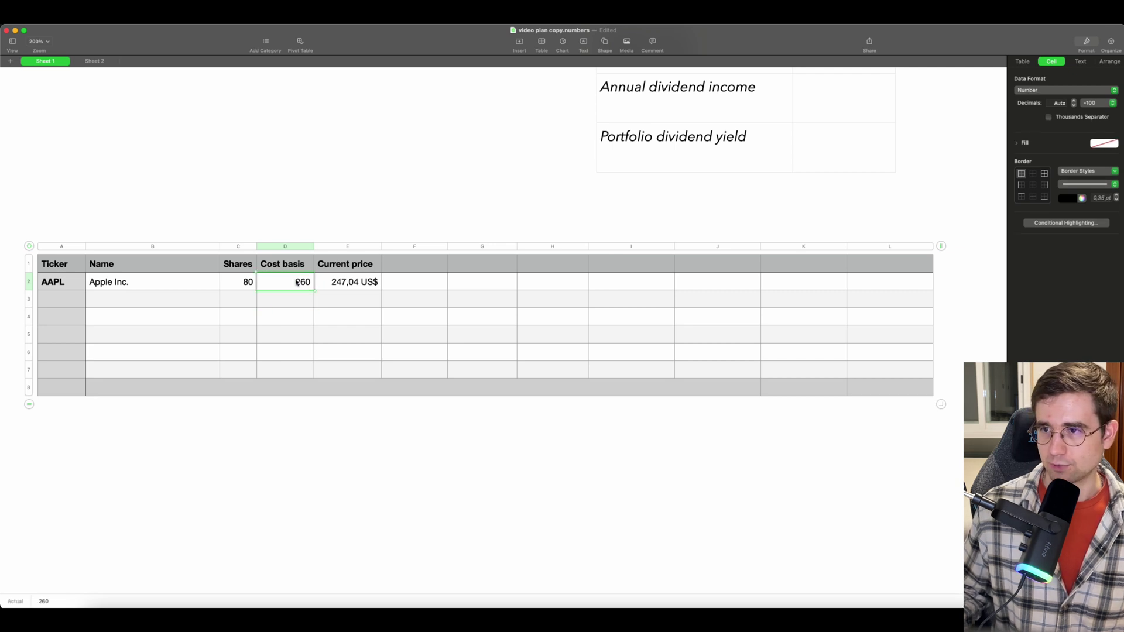
left_click(1034, 92)
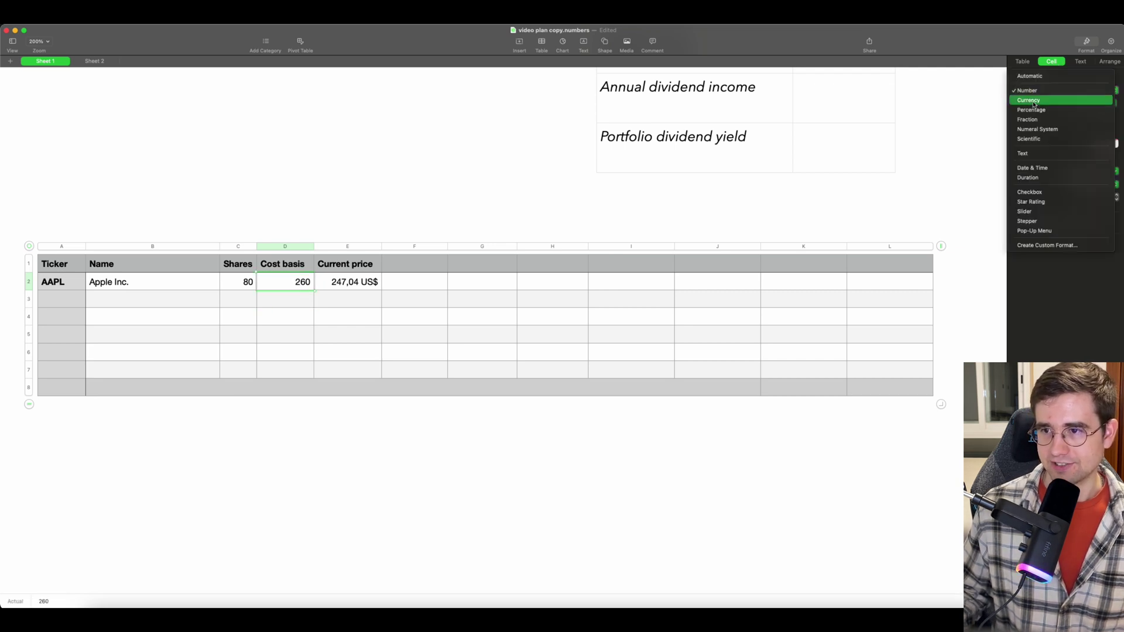
left_click(1034, 104)
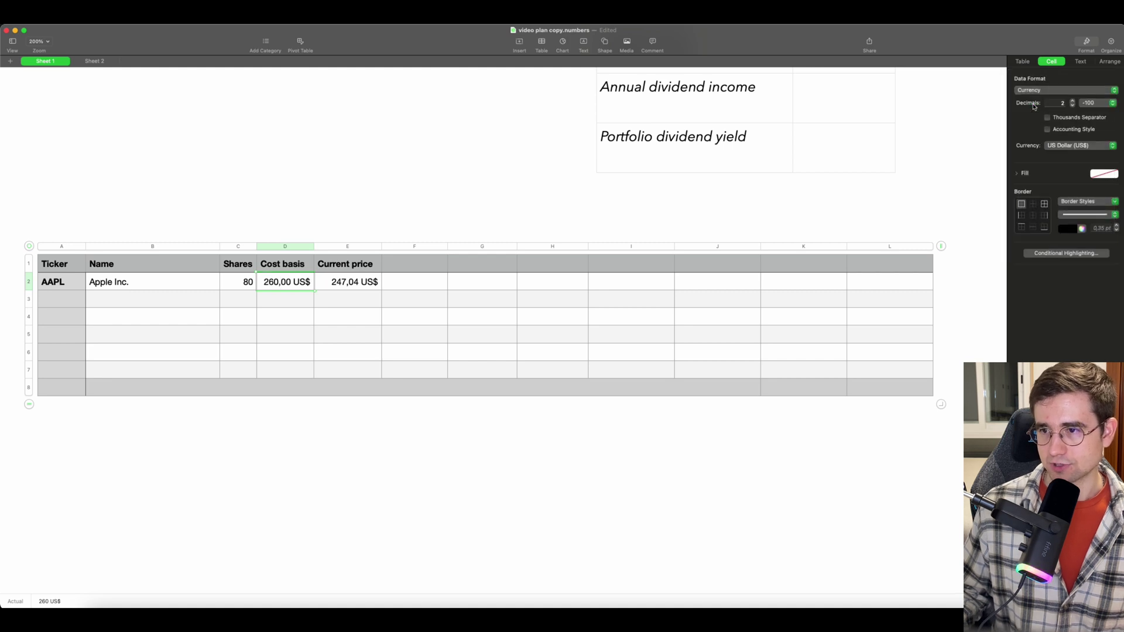
left_click(1049, 147)
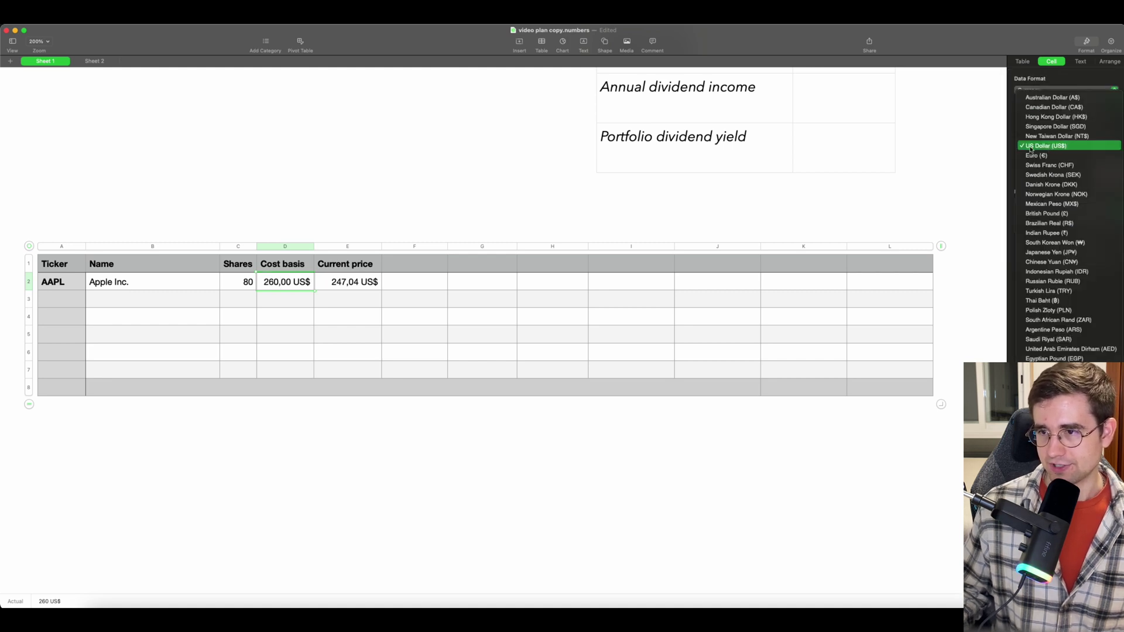
left_click(1046, 146)
double_click(400, 270)
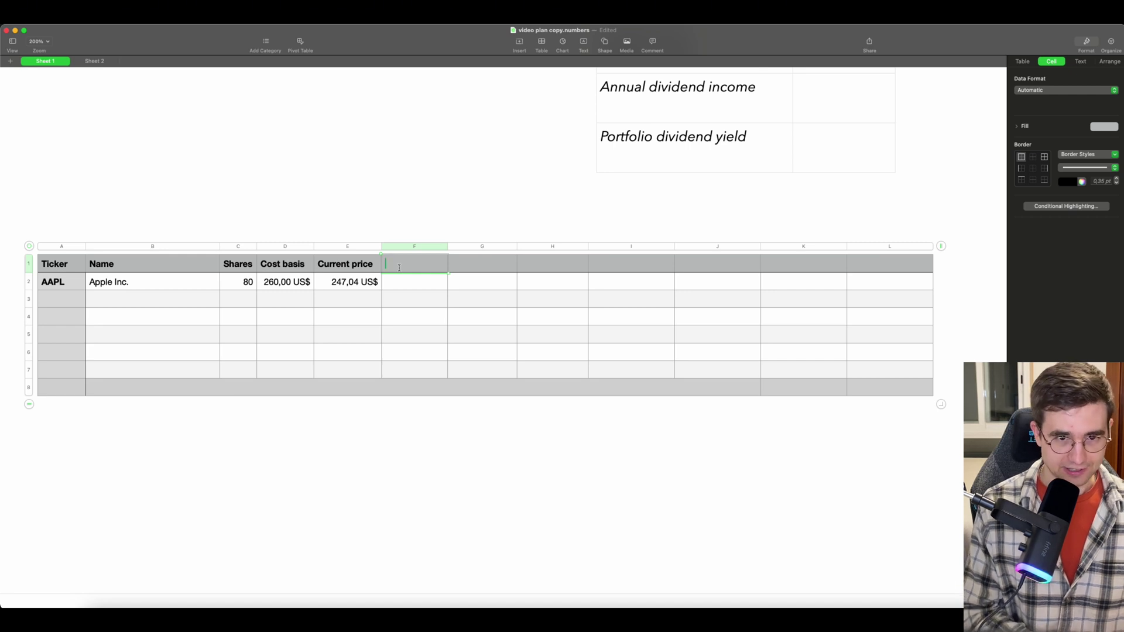
Step: Add a Target header and fill F2 with STOCK's 1-year target for AAPL, 252,23 US$
type("Target")
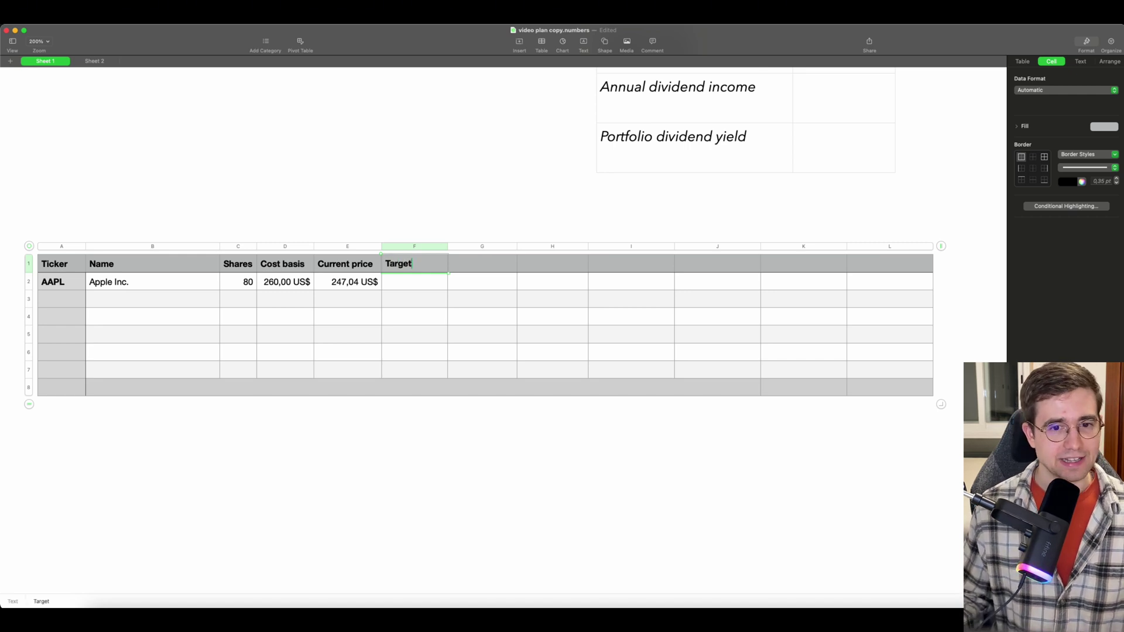
left_click(448, 301)
double_click(416, 284)
type("=stock")
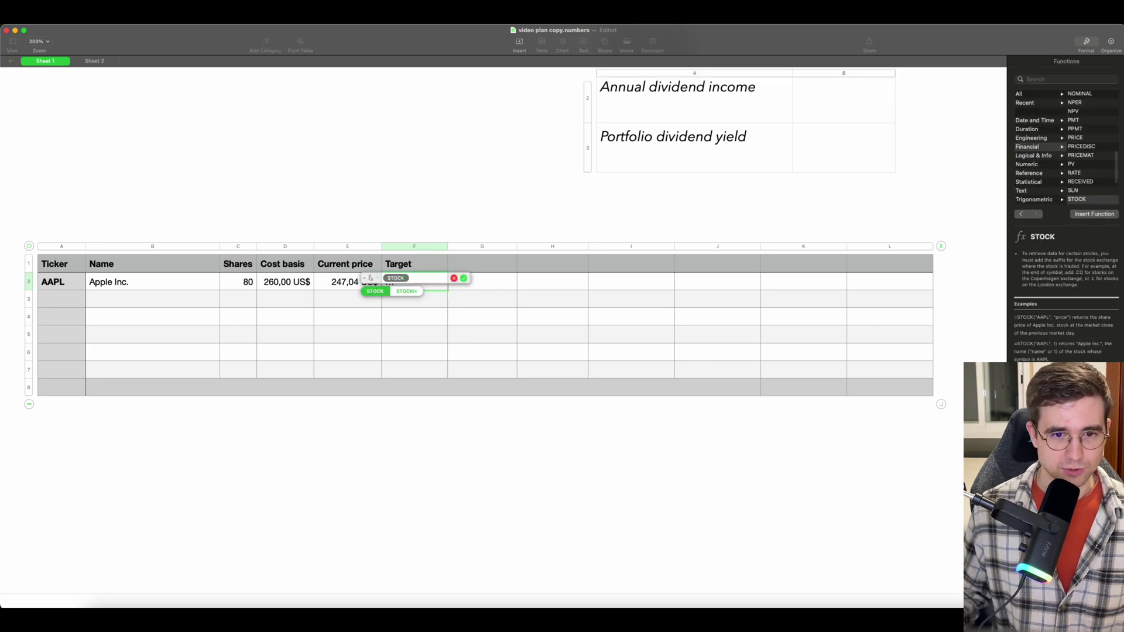
left_click(378, 293)
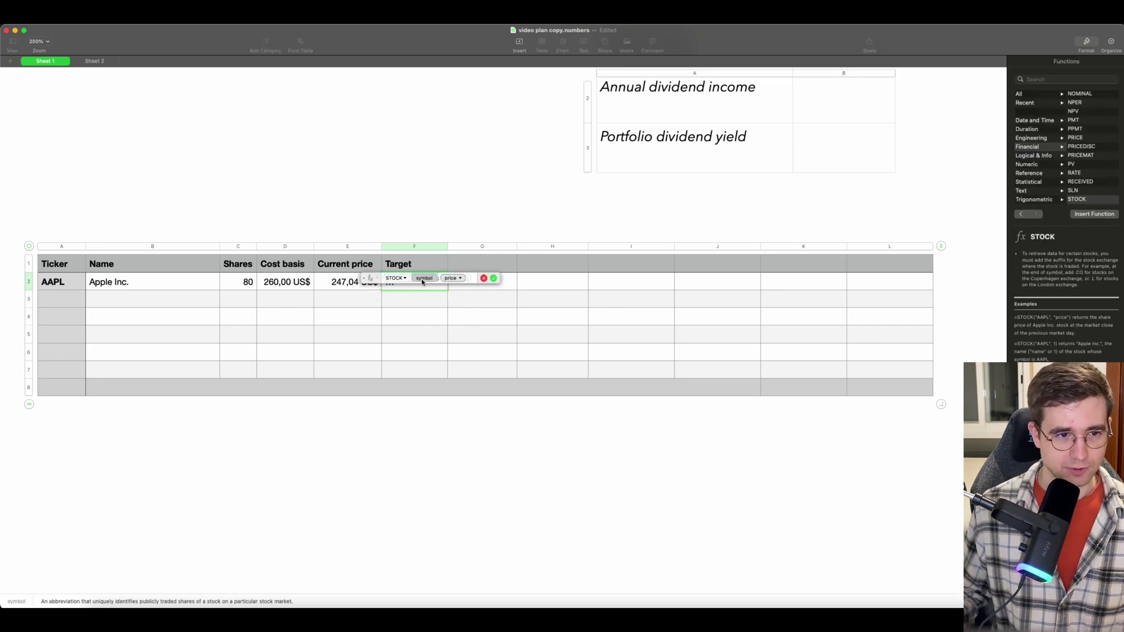
left_click(84, 280)
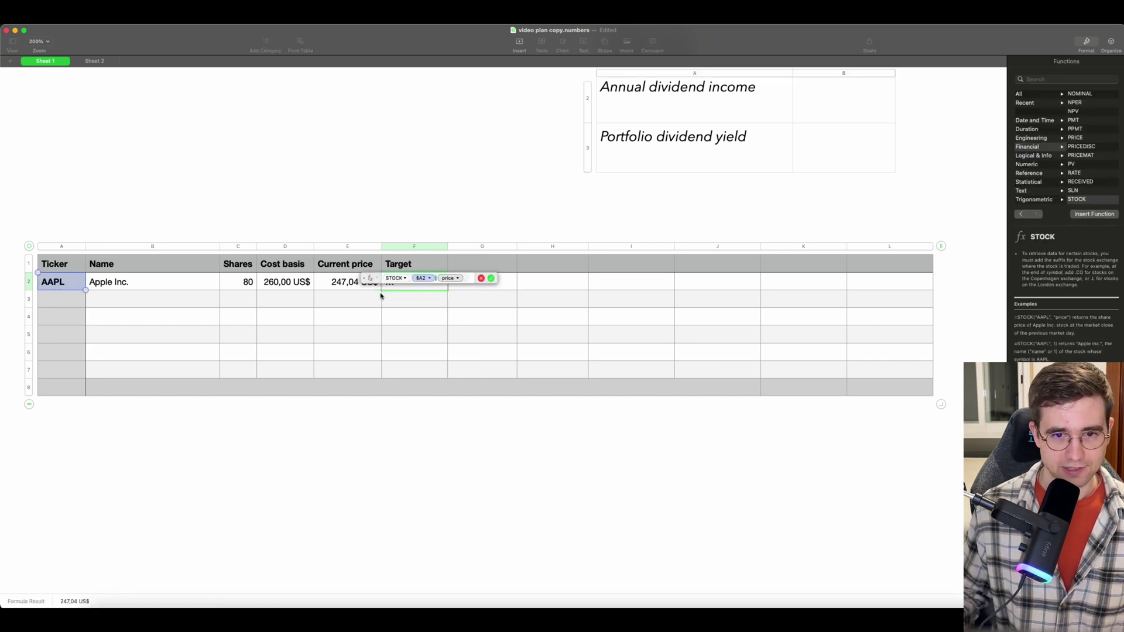
left_click(455, 279)
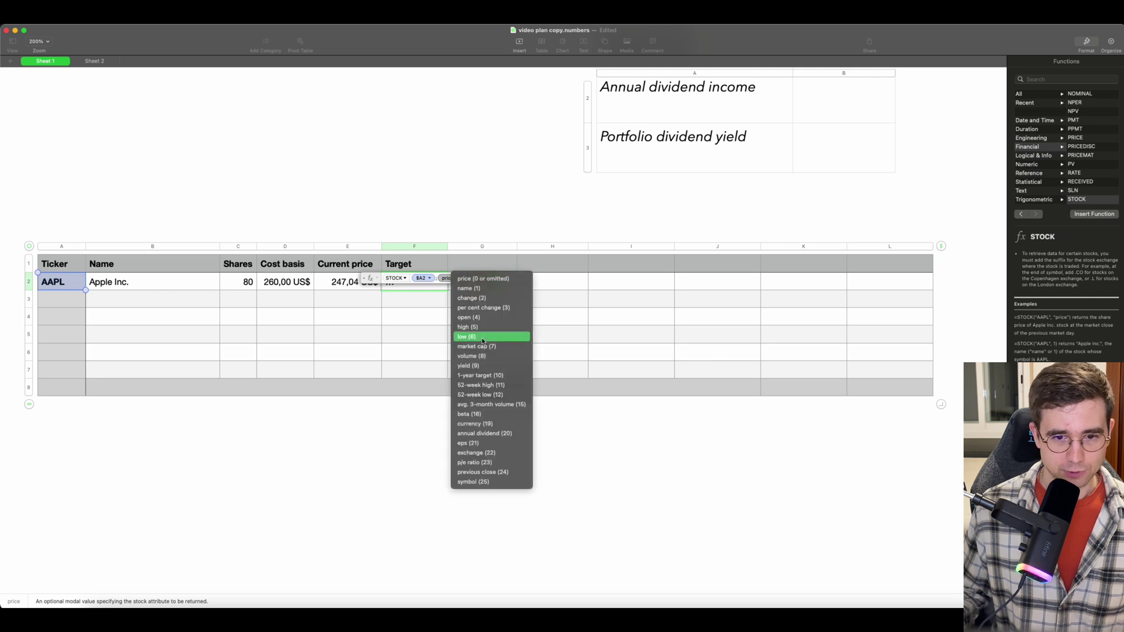
left_click(485, 375)
key("Return")
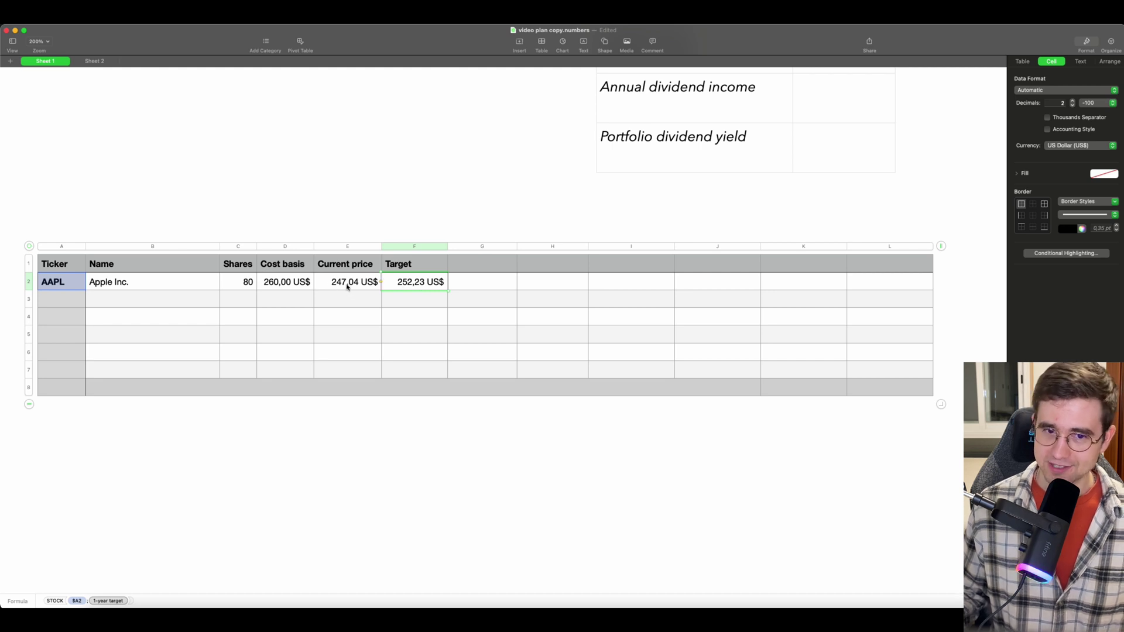
left_click(478, 271)
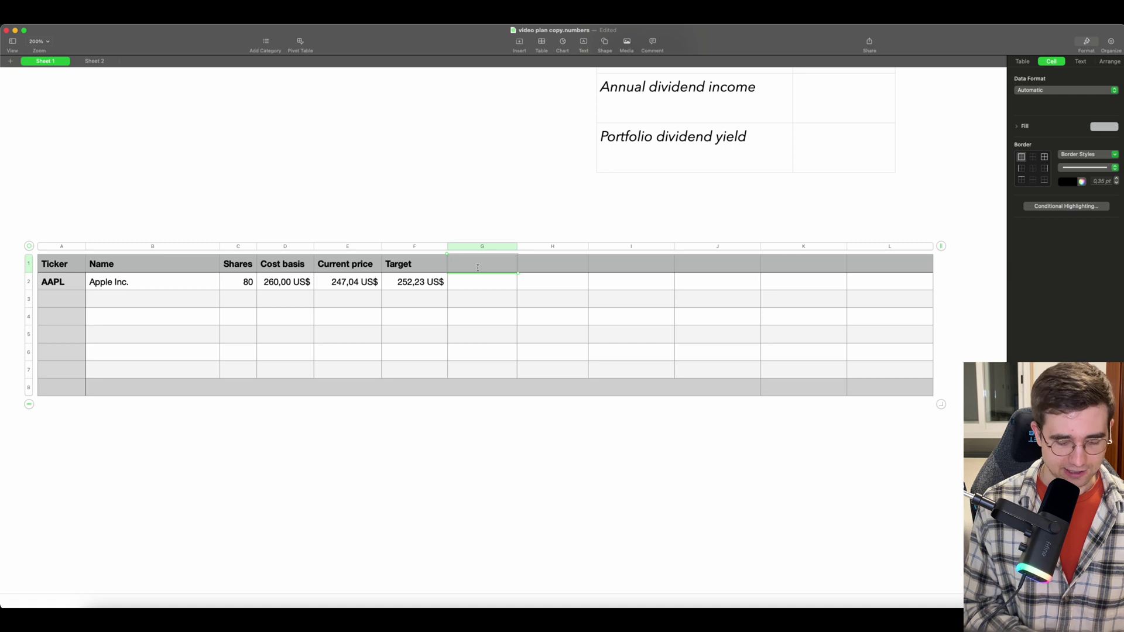
Step: Add an Upside header in G1 with =(F2-E2)/E2 in G2, giving 2,10%
type("Upside")
key("Return")
type("=")
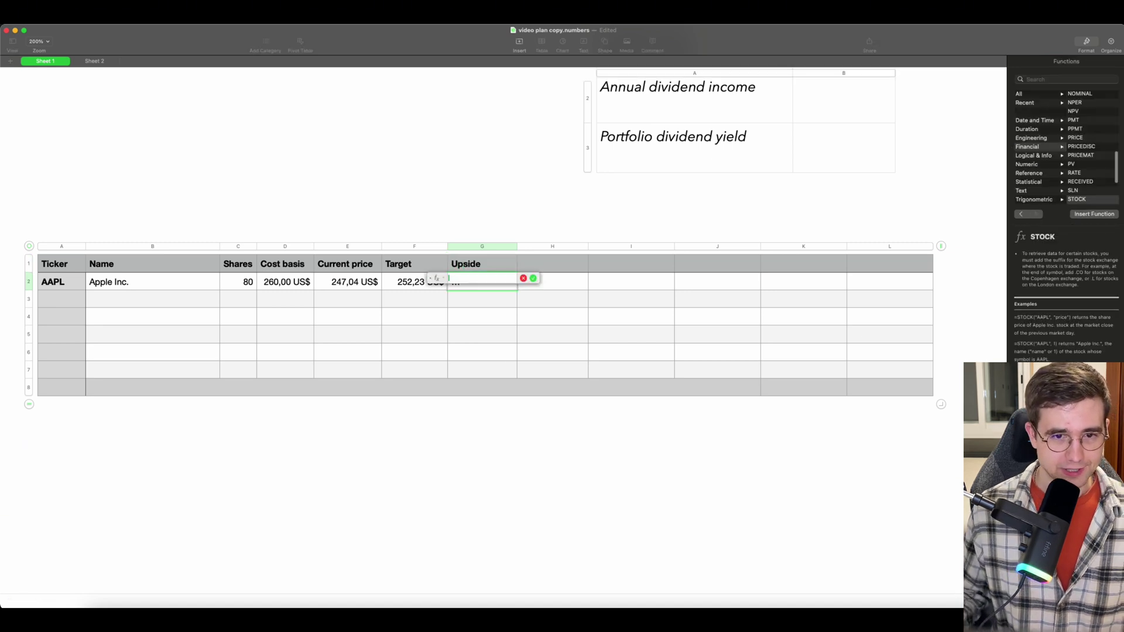
left_click(398, 286)
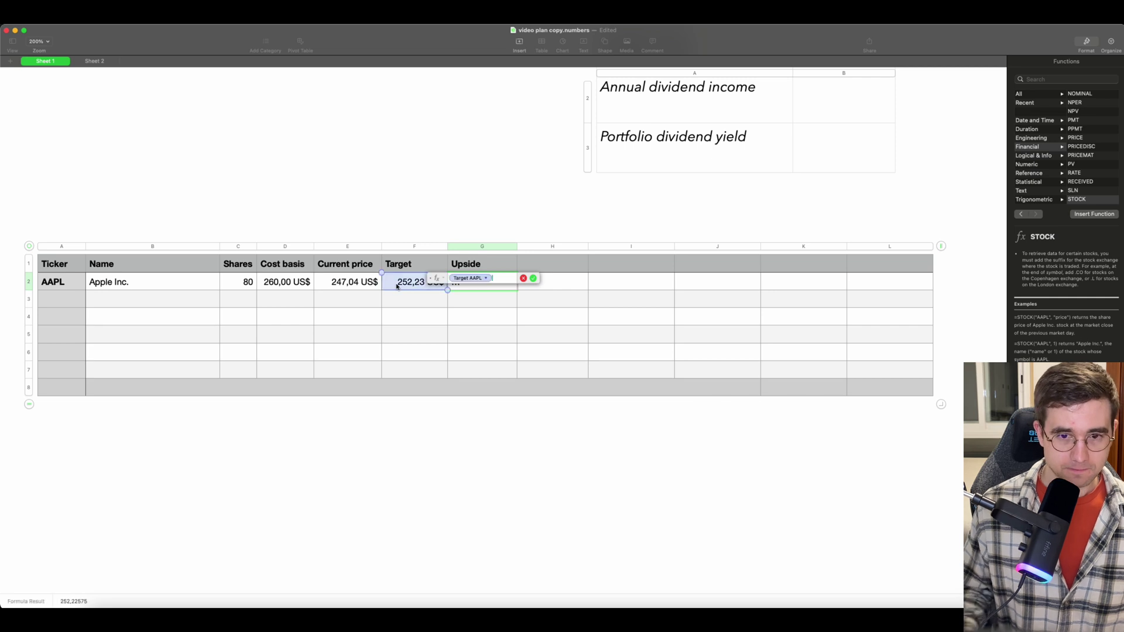
type("-")
left_click(332, 284)
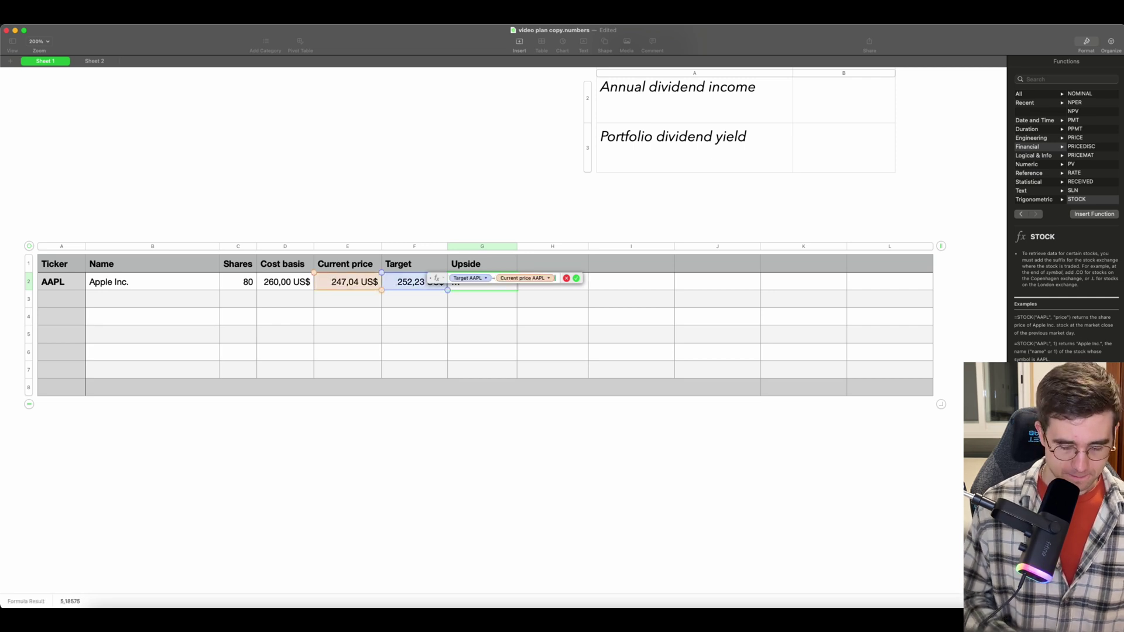
type(")")
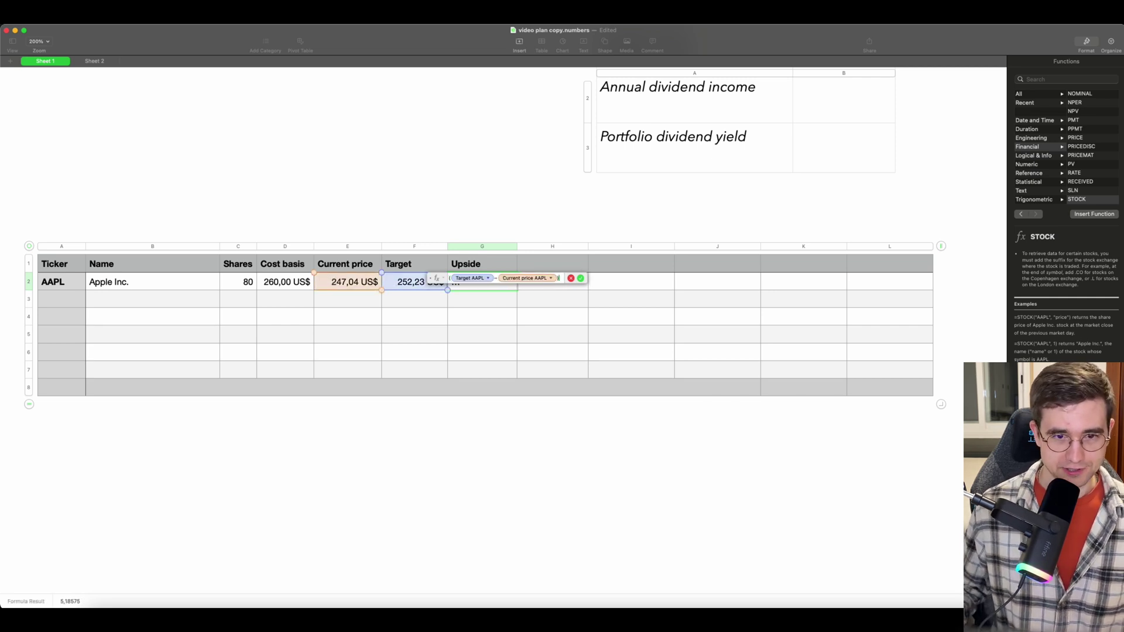
type("/")
left_click(340, 283)
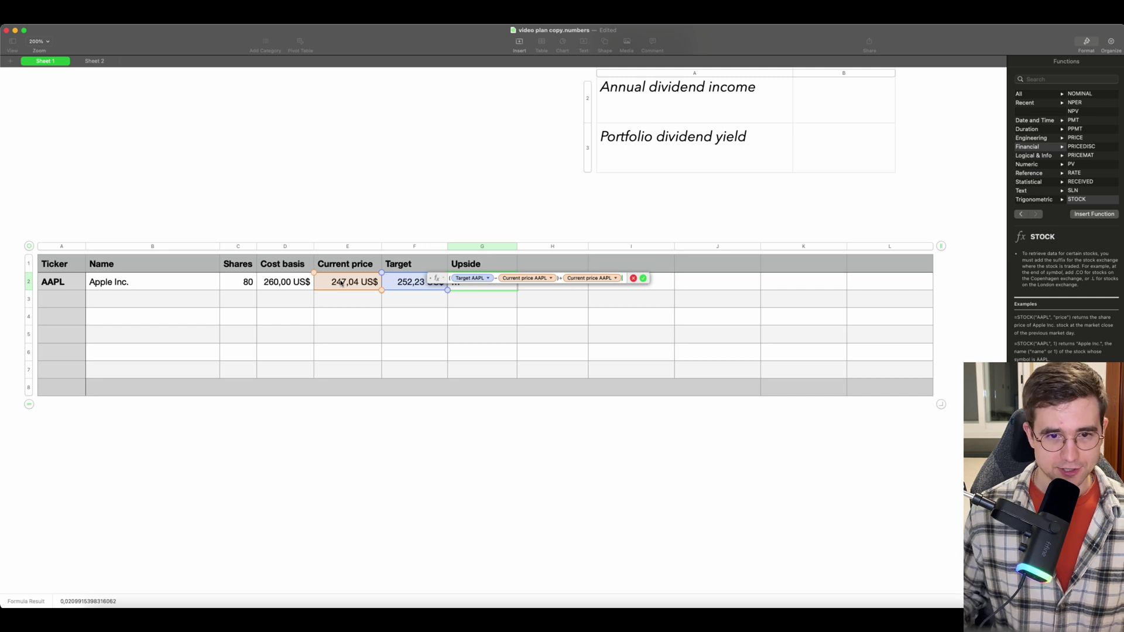
key("Return")
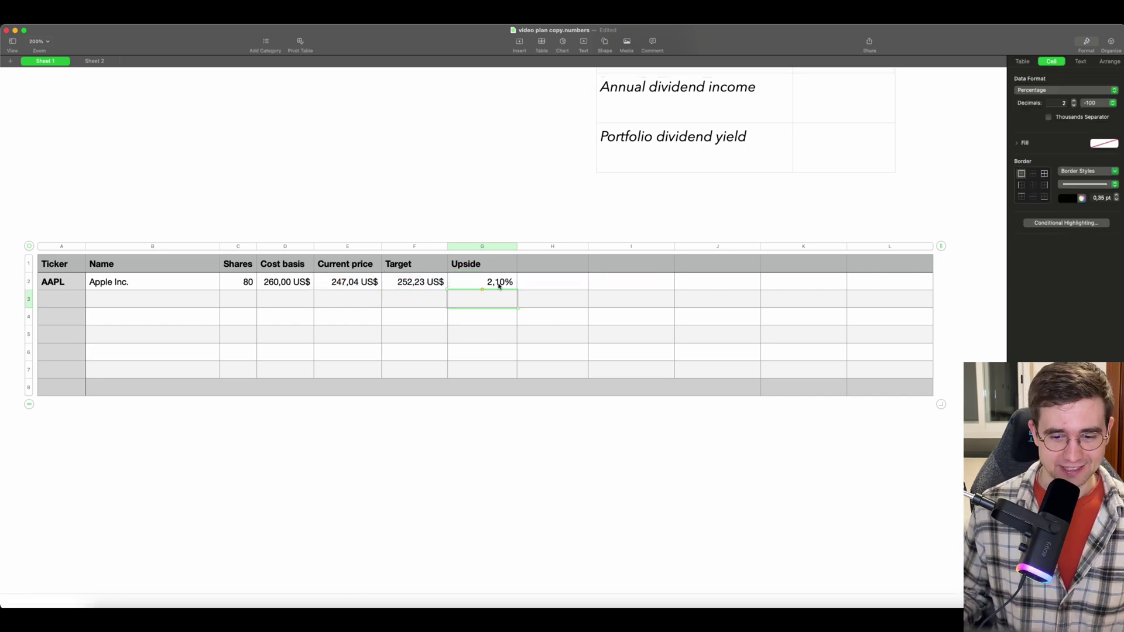
Step: Add a Dividend yield header in H1 and =STOCK($A2, yield) in H2, showing 0,40%
left_click(540, 267)
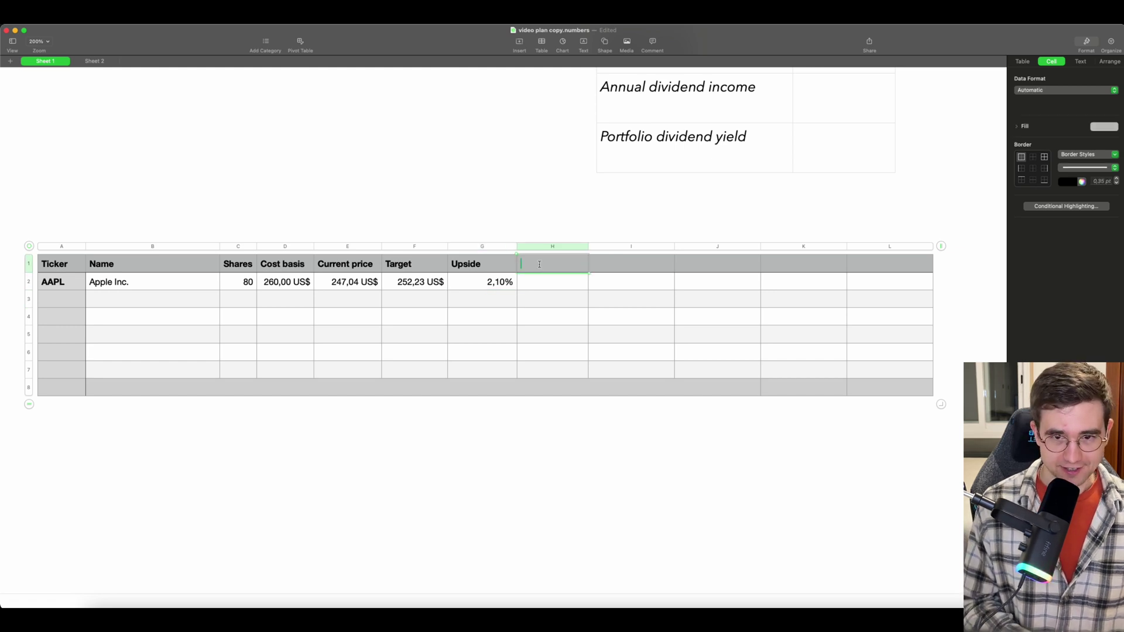
type("Dividend")
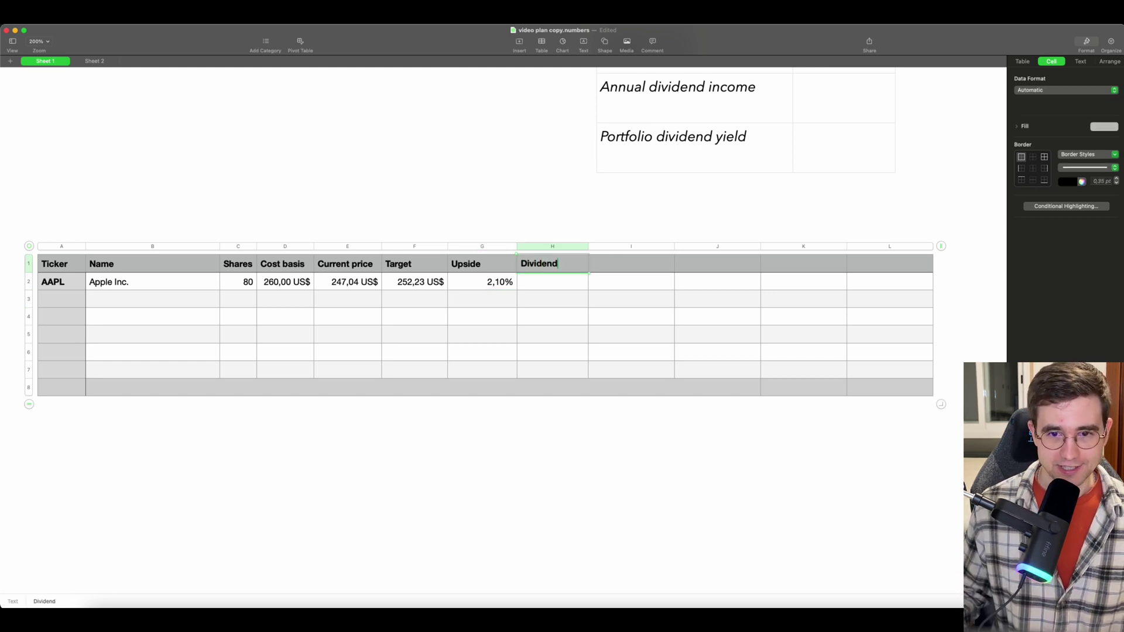
type(" yeild")
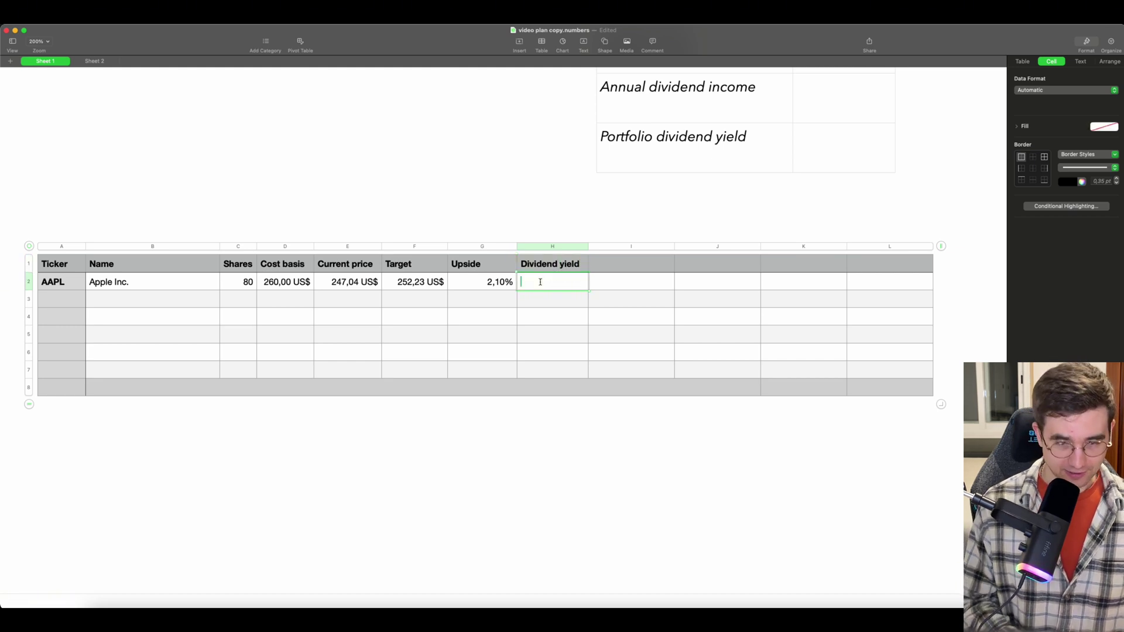
type("=stock")
key("Return")
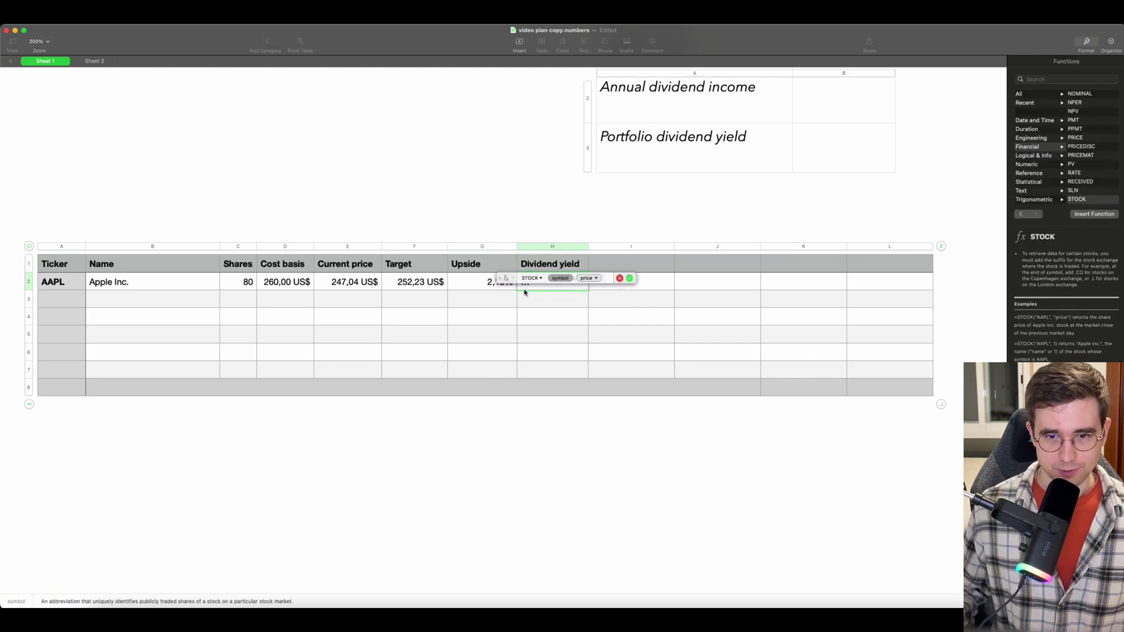
left_click(52, 280)
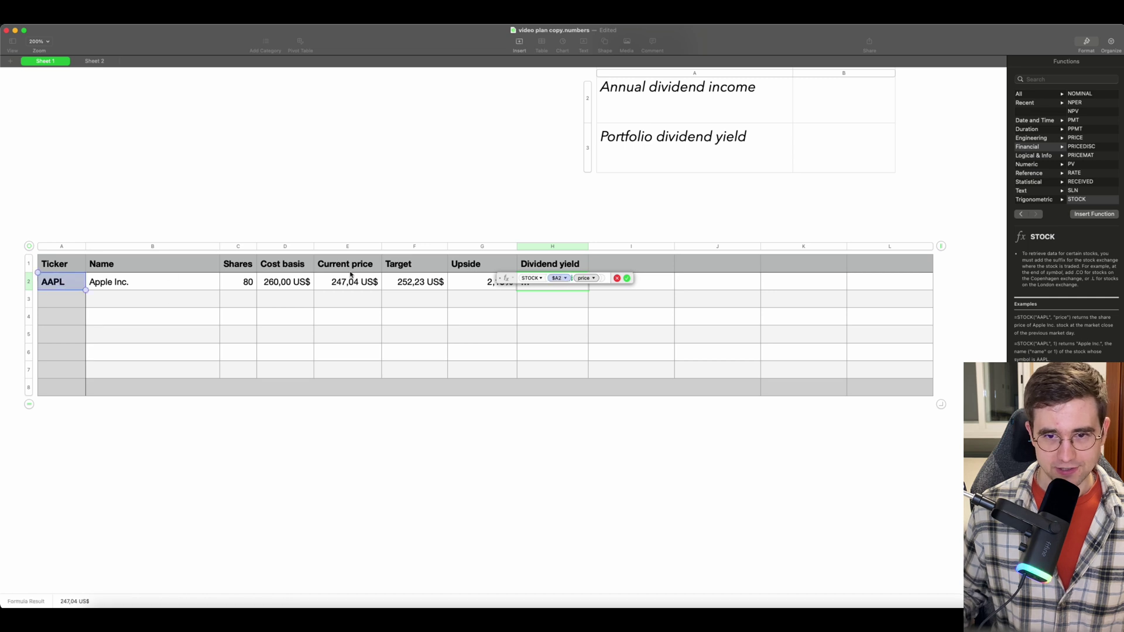
left_click(585, 278)
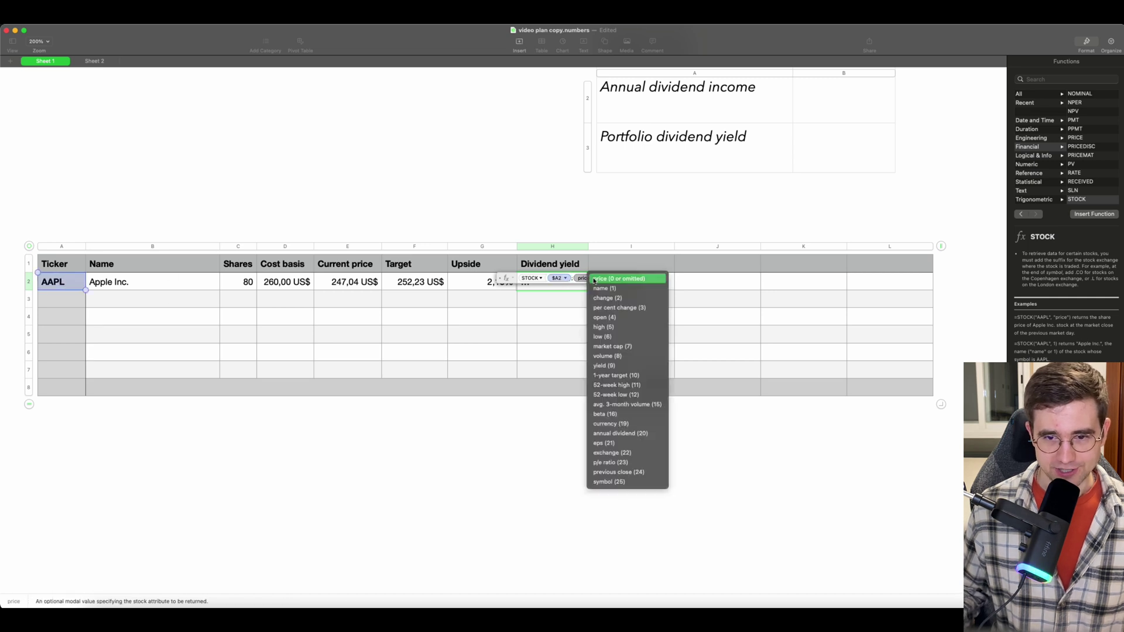
left_click(624, 364)
left_click(626, 278)
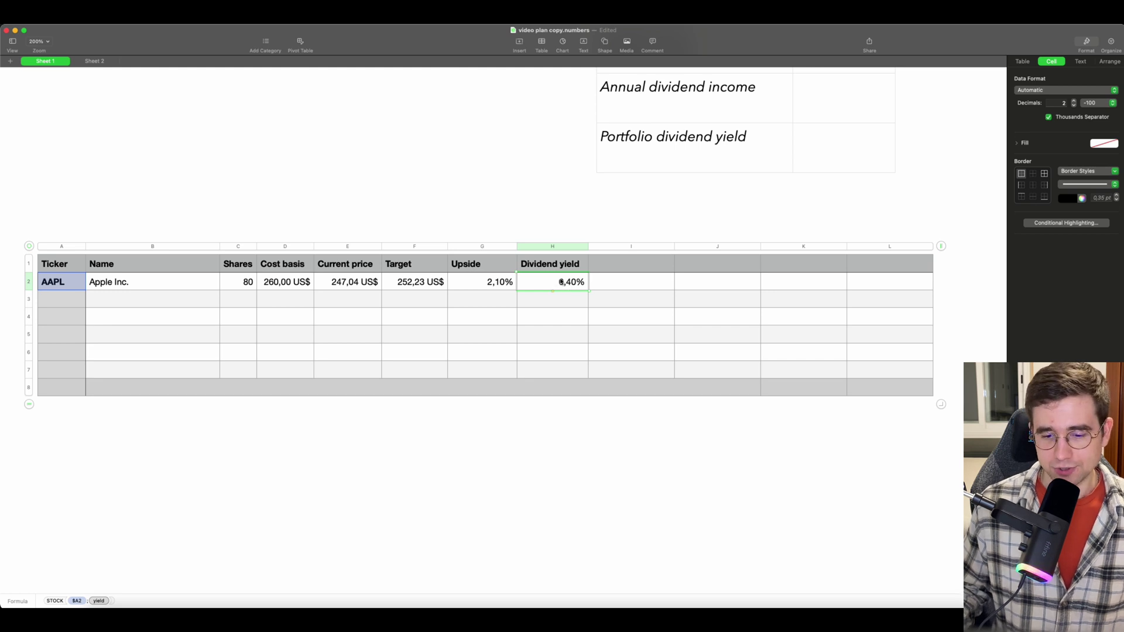
left_click(609, 267)
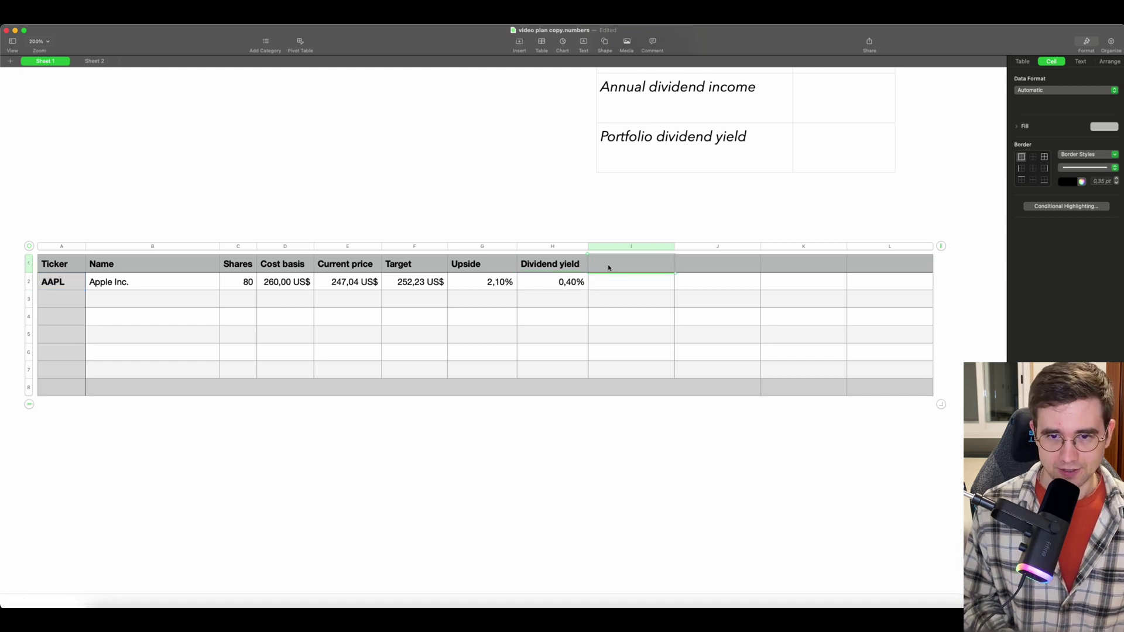
Step: Add an Anual dividend header in I1 with STOCK's annual dividend for AAPL in I2
left_click(639, 264)
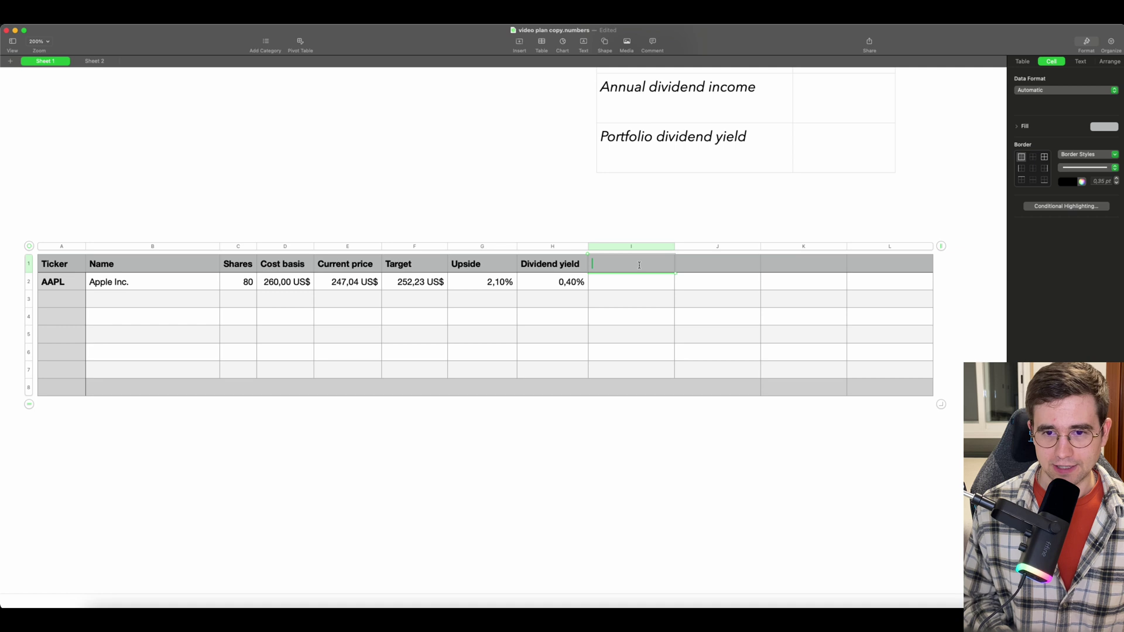
type("An")
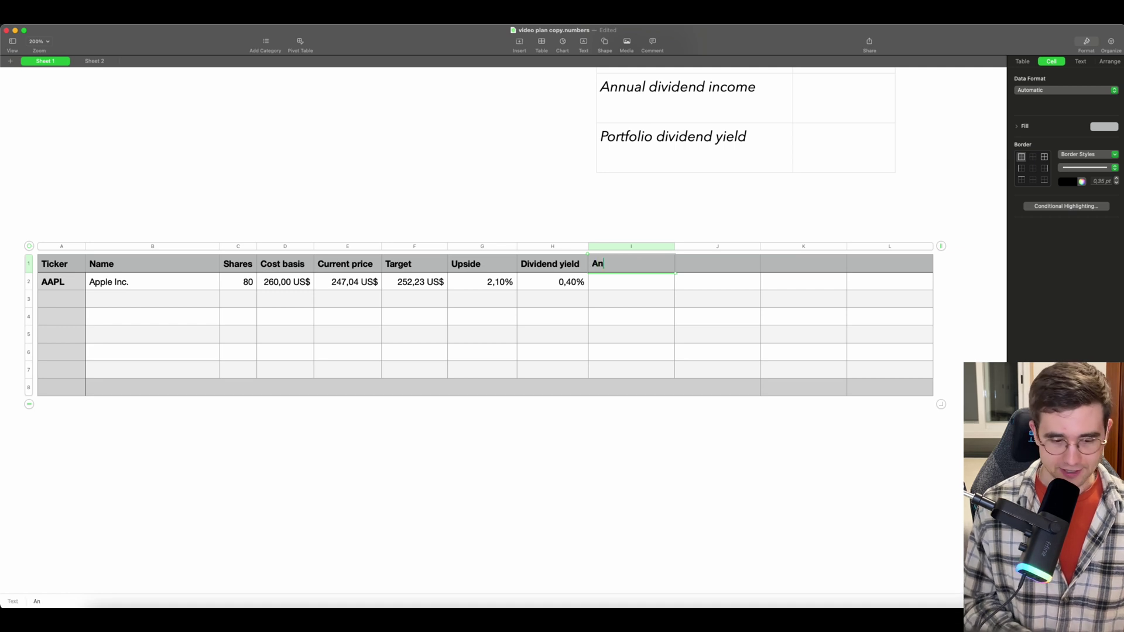
type("ual dividend")
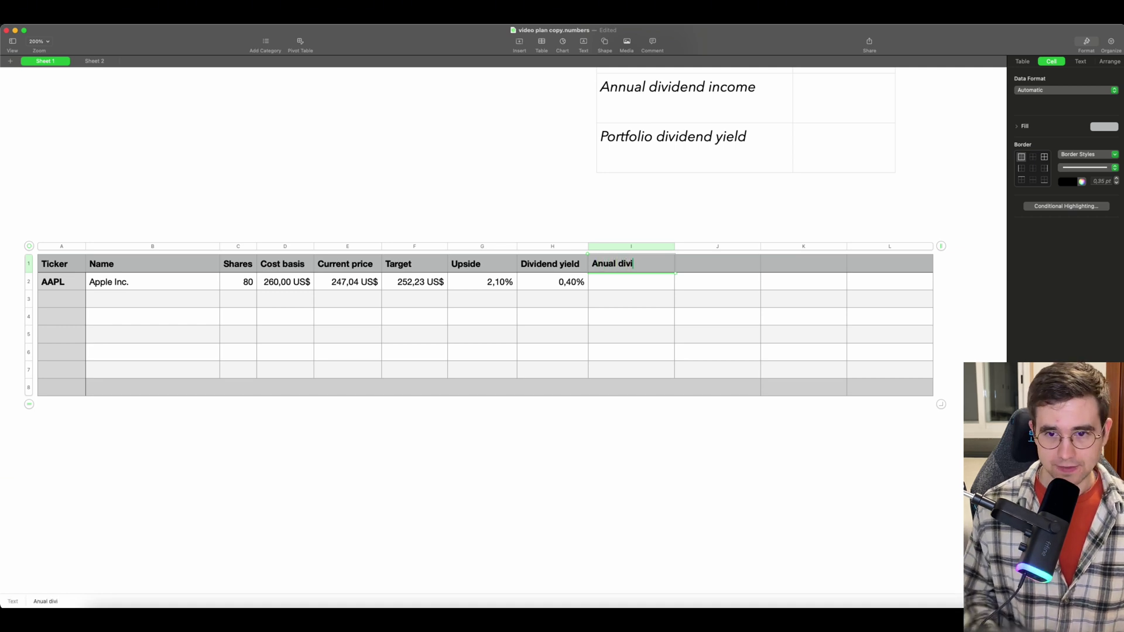
left_click(643, 281)
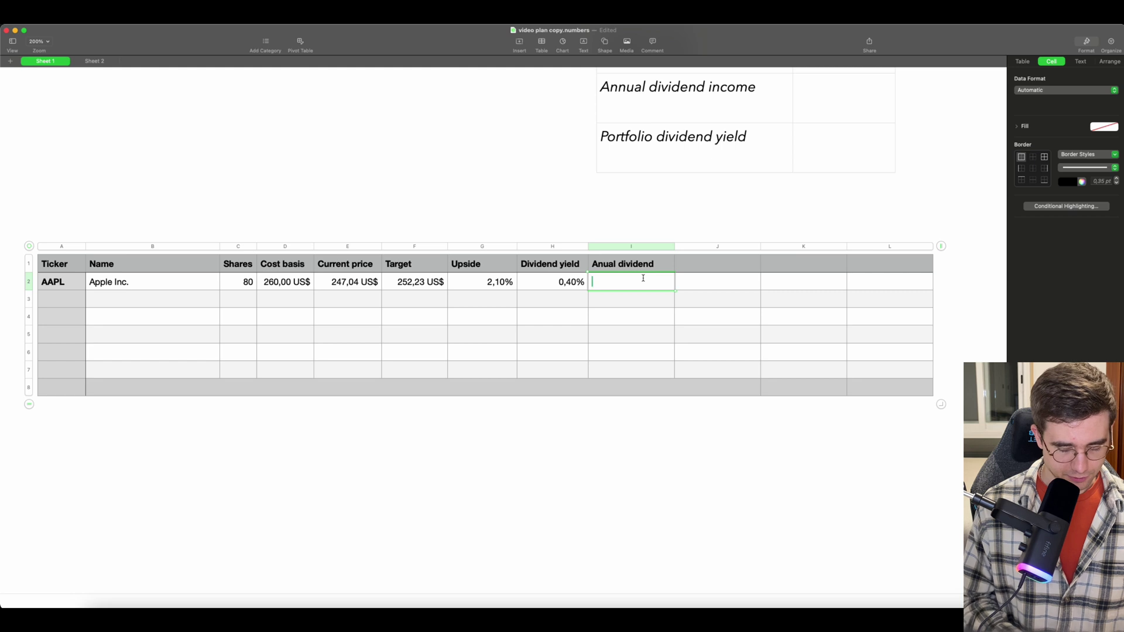
type("=stock")
key("Return")
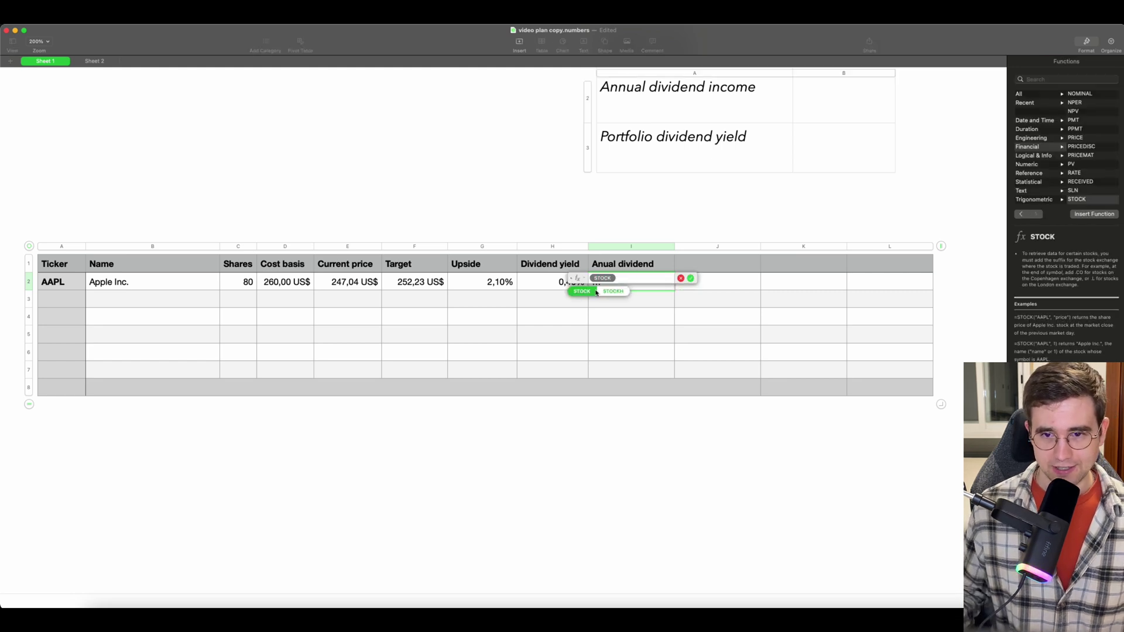
left_click(72, 281)
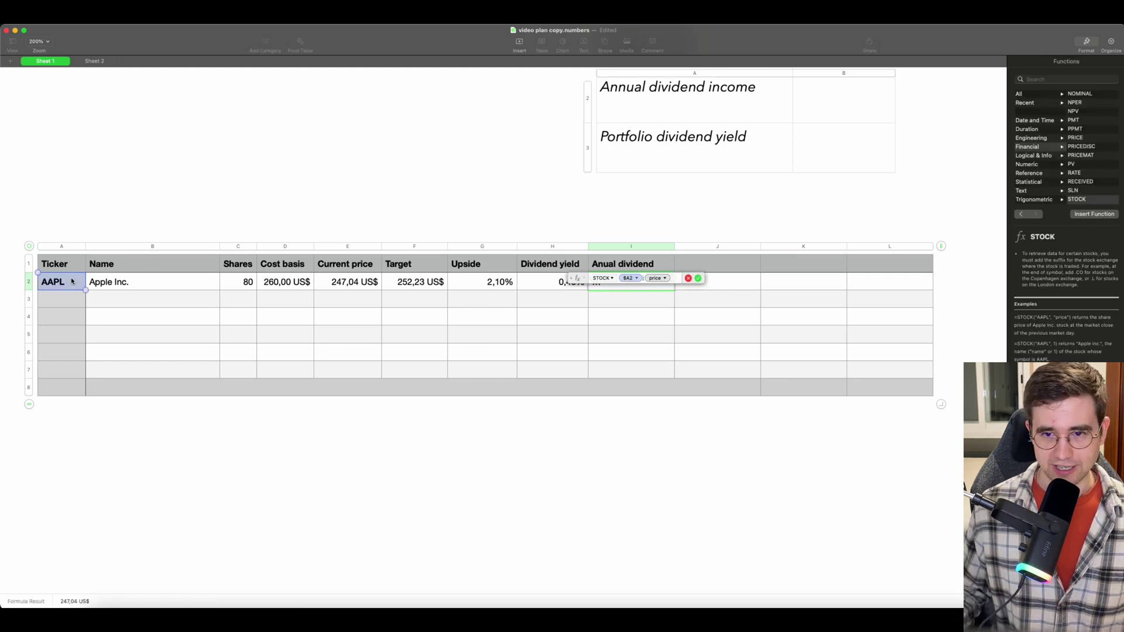
left_click(660, 279)
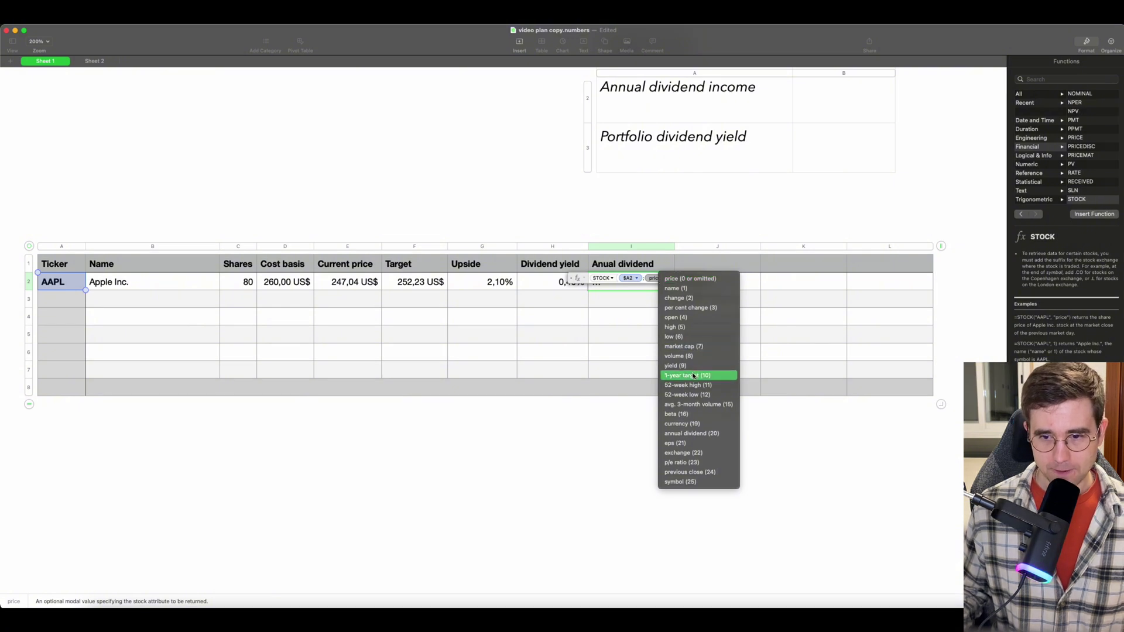
left_click(690, 433)
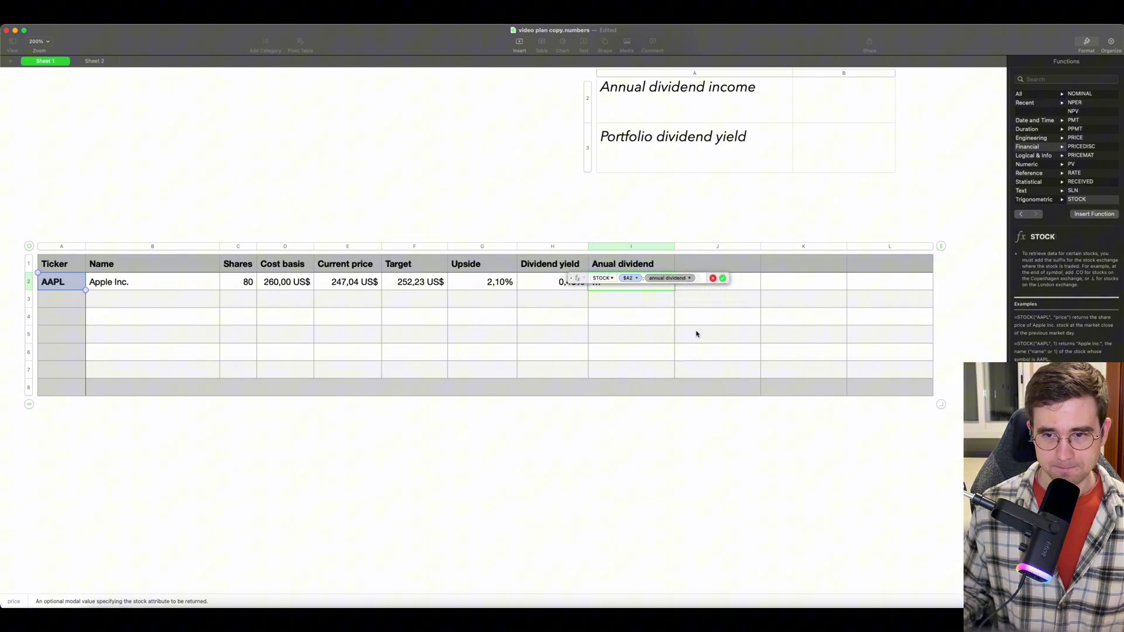
left_click(723, 278)
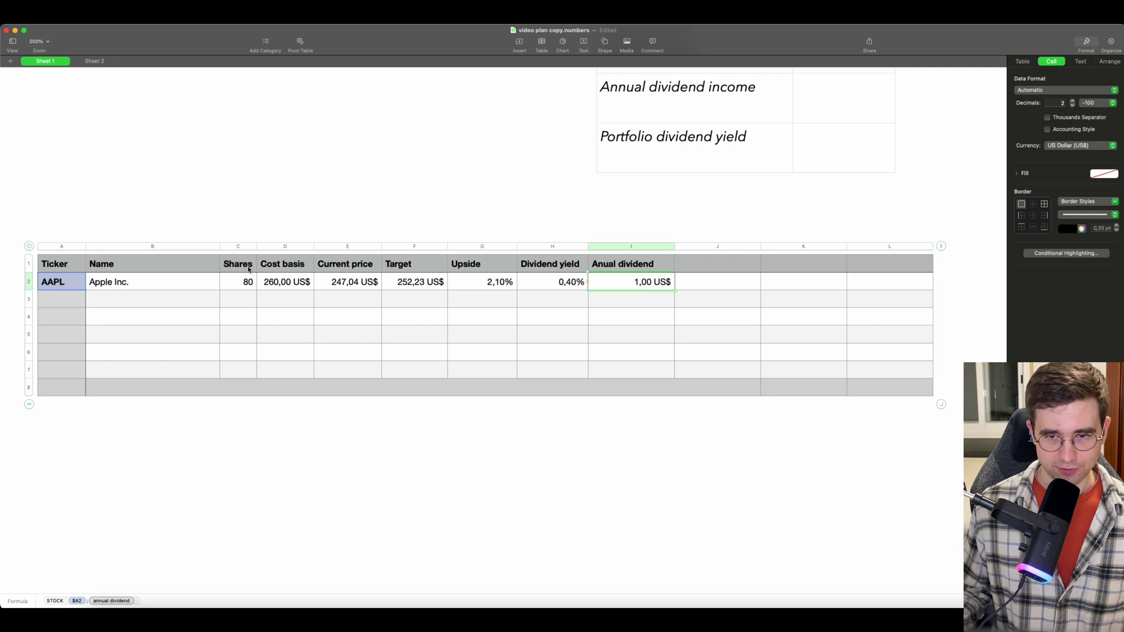
Step: Multiply the I2 annual dividend by the Shares in C2, giving 80,00 US$
double_click(632, 283)
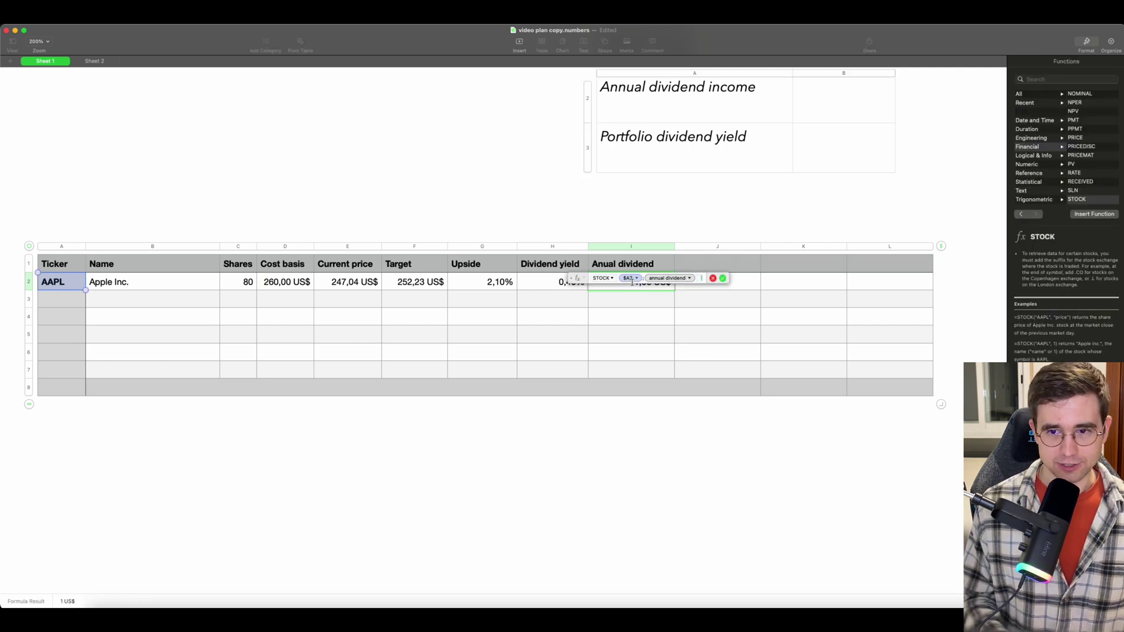
type("*")
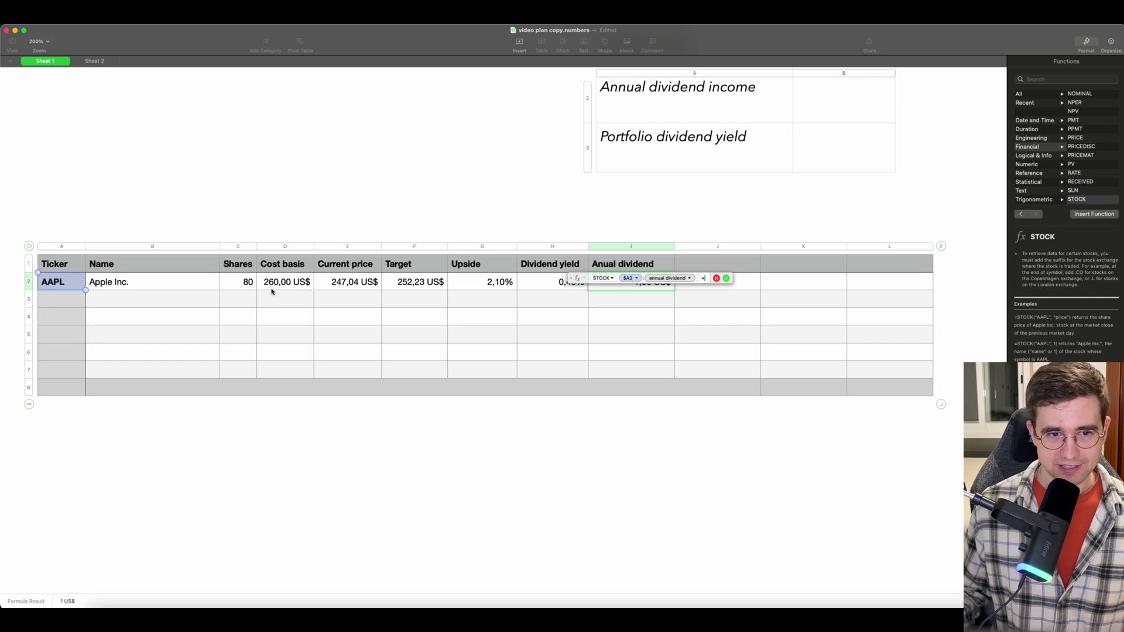
left_click(247, 286)
key("Return")
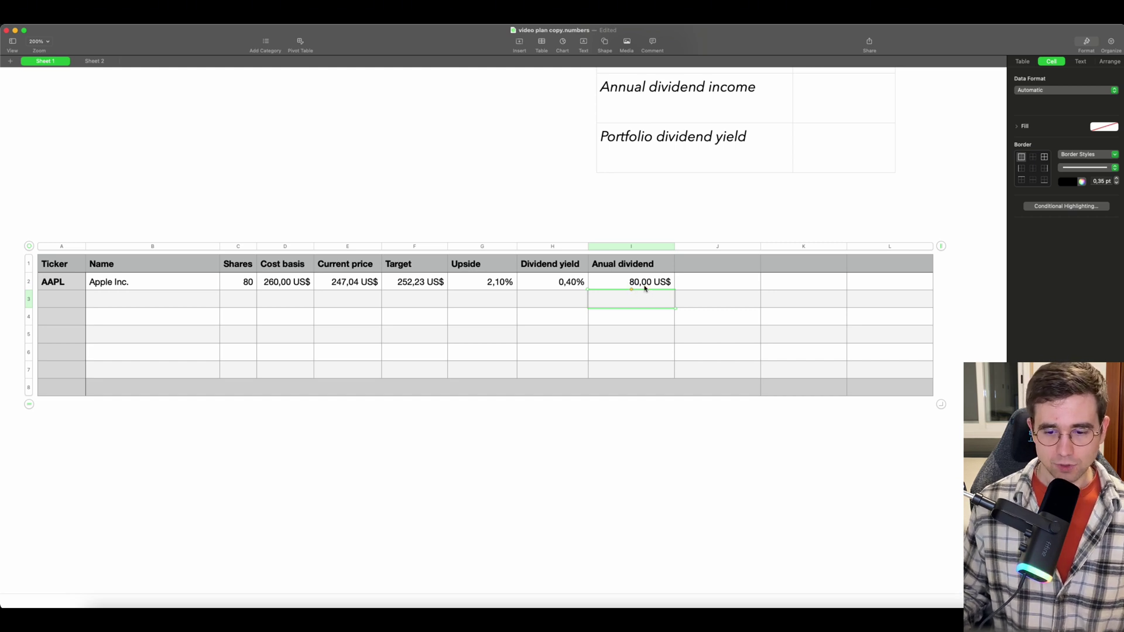
Step: Enter 'Payout ratio' as the header in cell J1
double_click(700, 269)
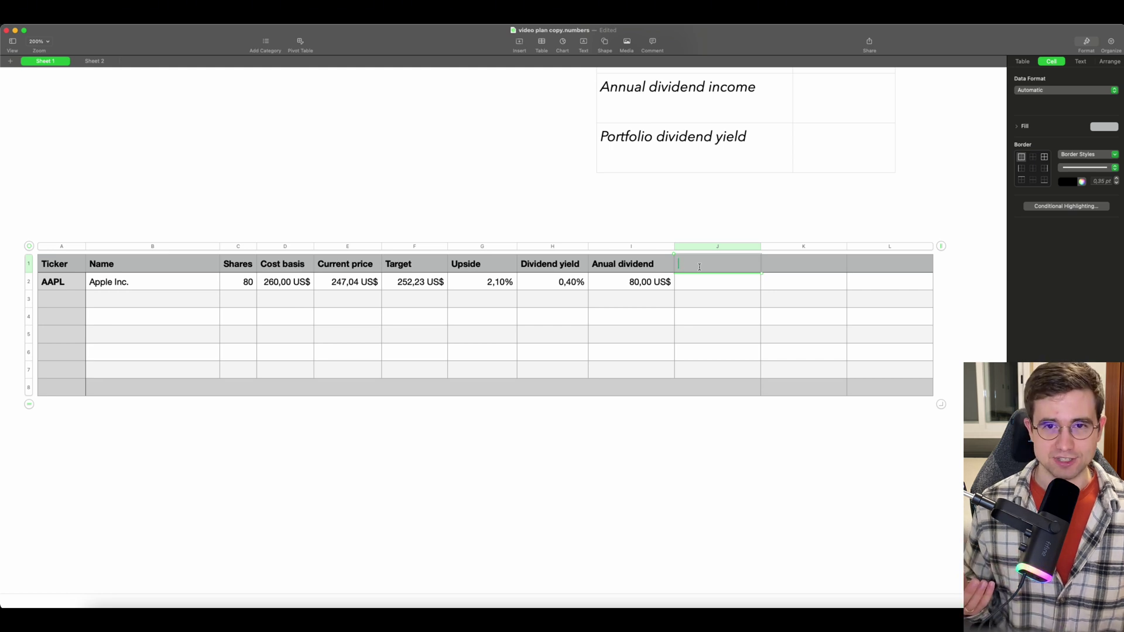
type("Payout ratio")
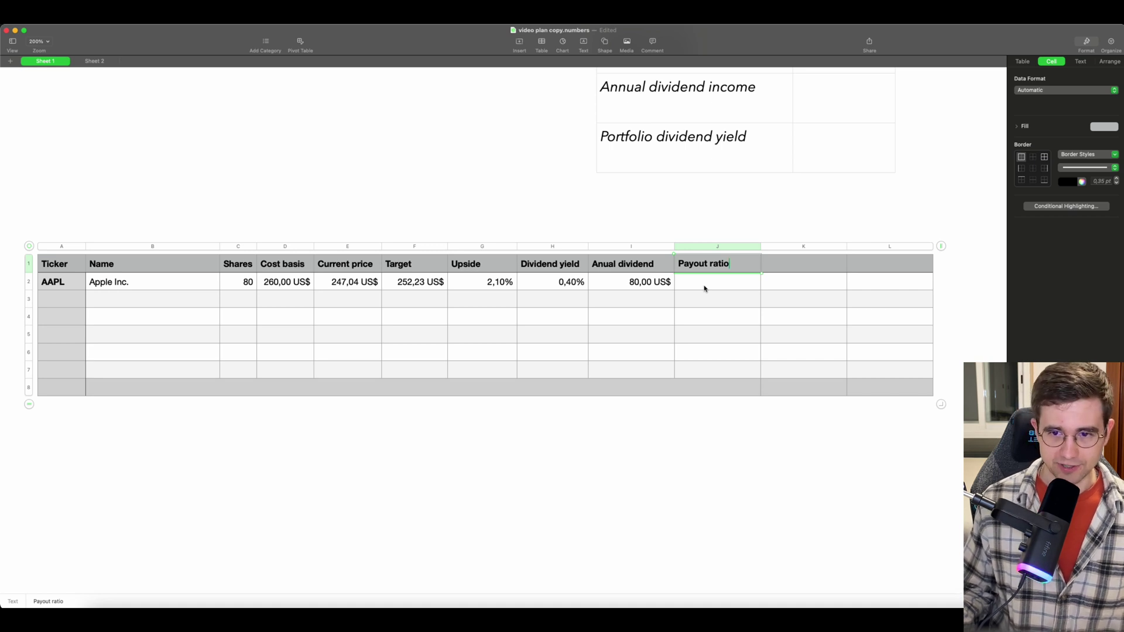
Step: In J2, start a formula with STOCK($A2, annual dividend)
key("Return")
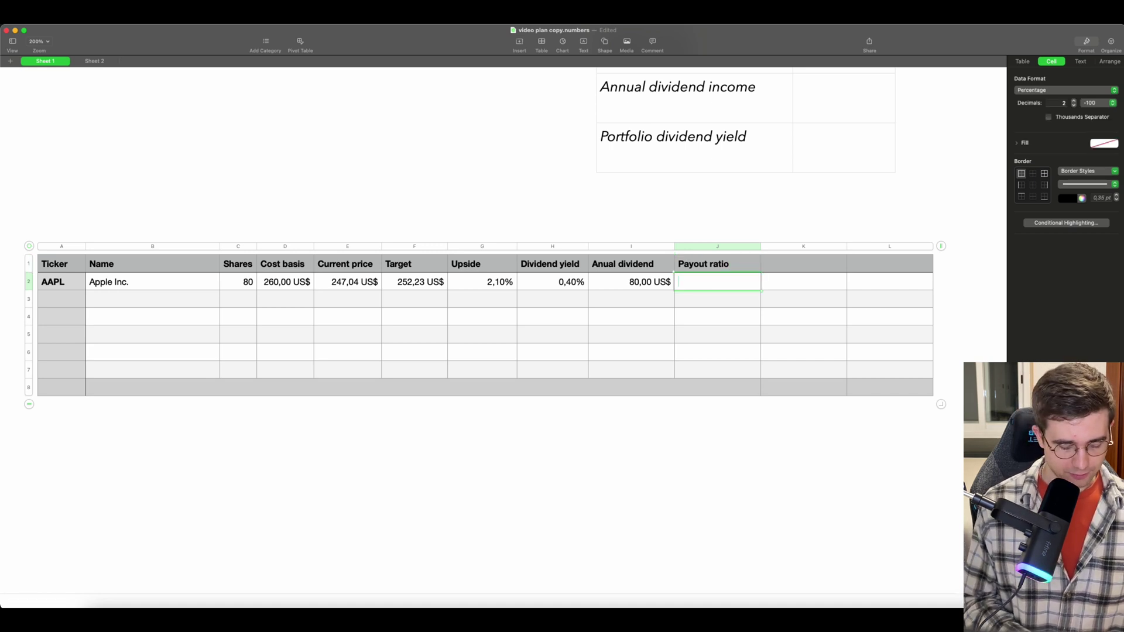
type("=stock")
key("Return")
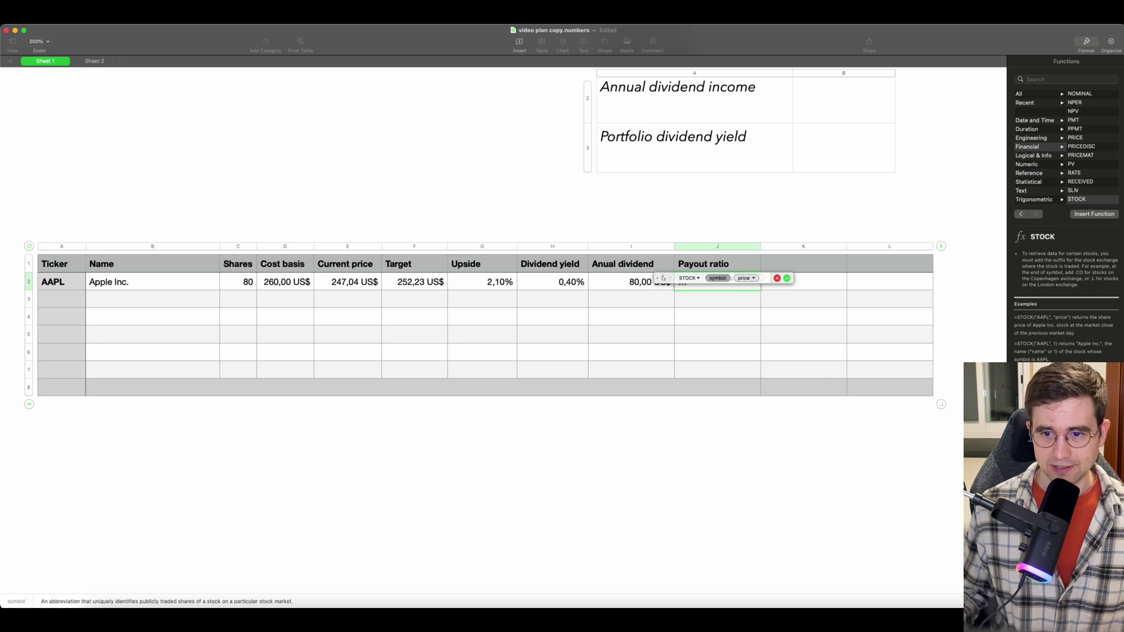
left_click(61, 283)
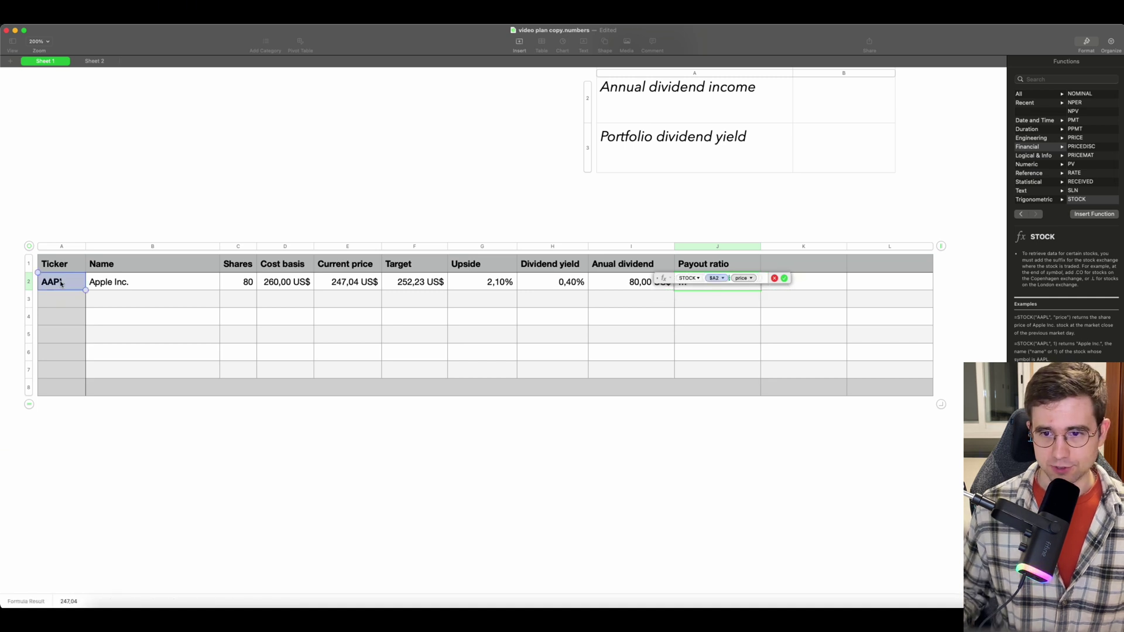
left_click(748, 281)
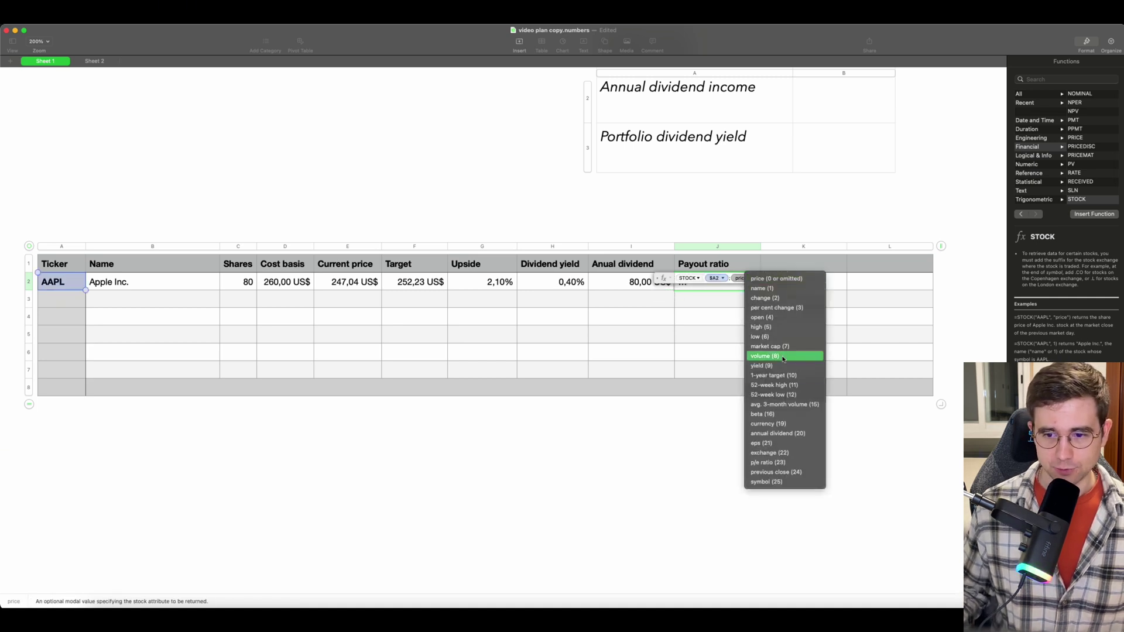
left_click(777, 433)
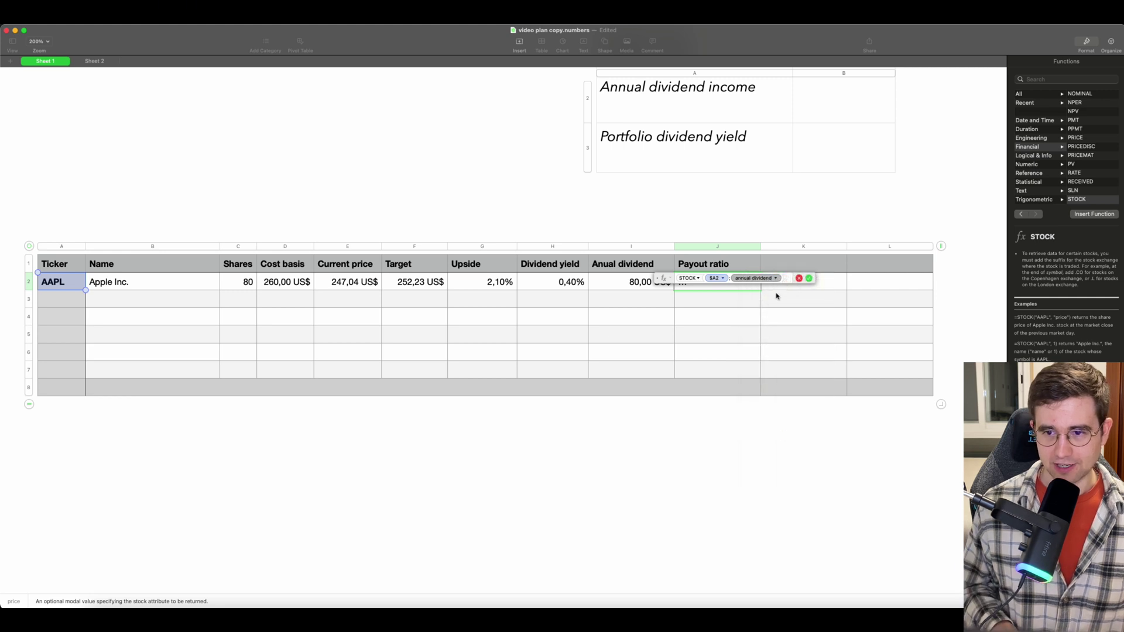
Step: Divide it by STOCK($A2, eps) and commit, giving a 15,87% payout ratio
type("/")
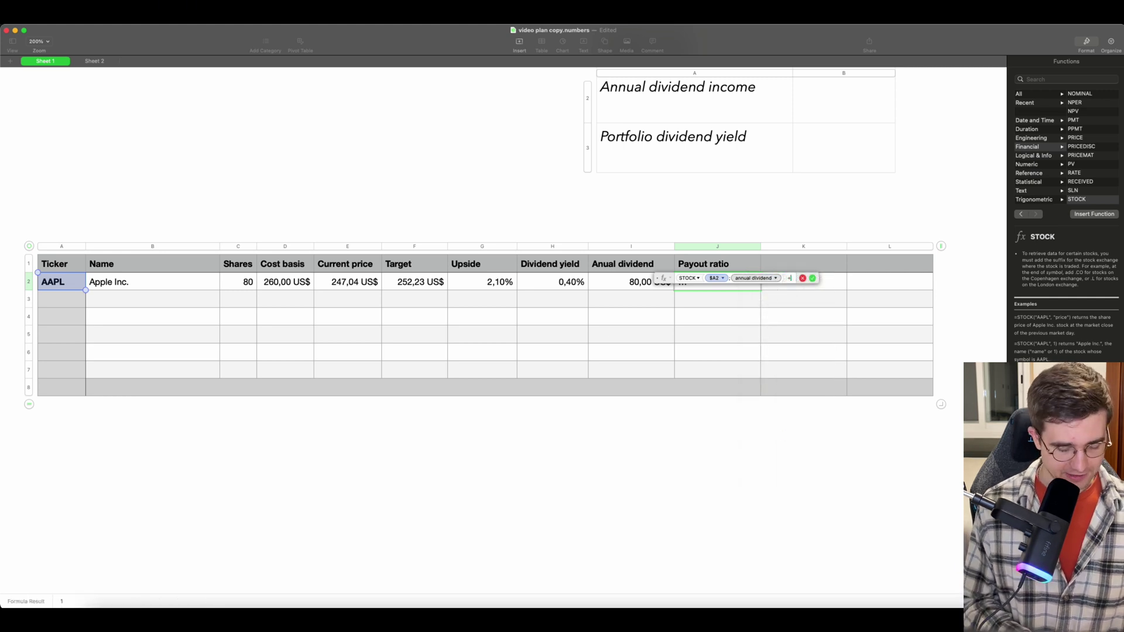
type("STOCK")
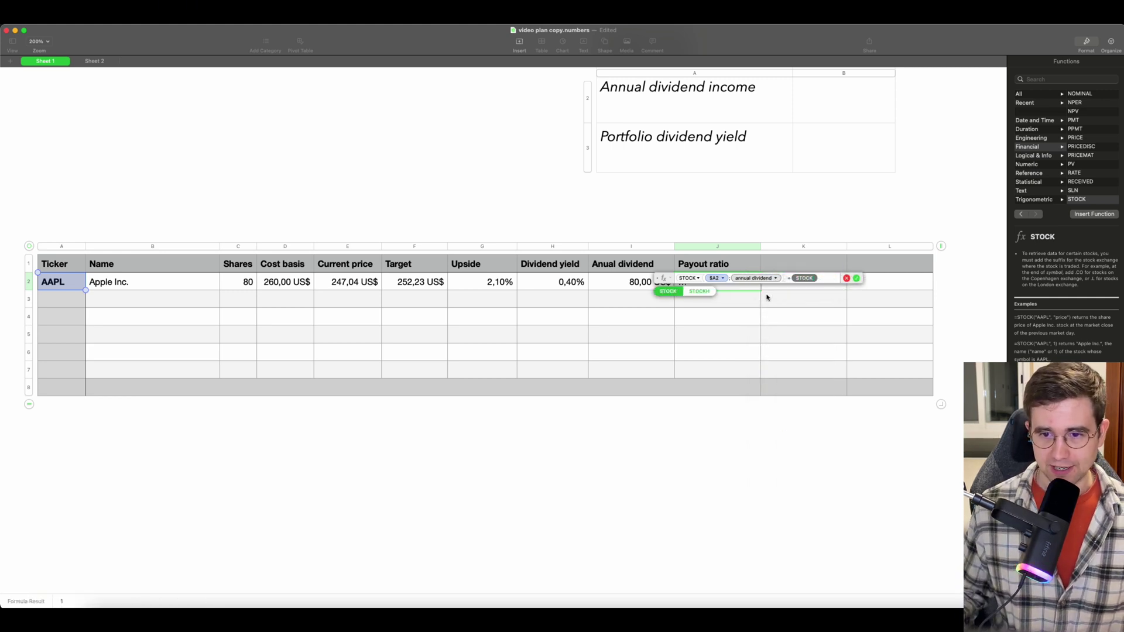
left_click(675, 293)
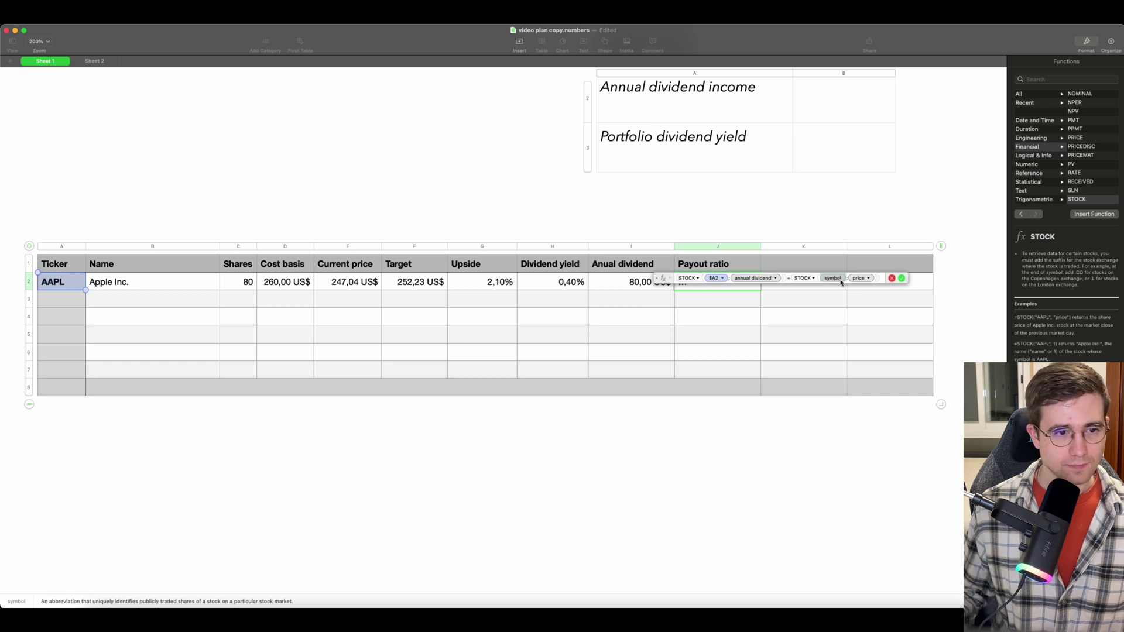
left_click(62, 283)
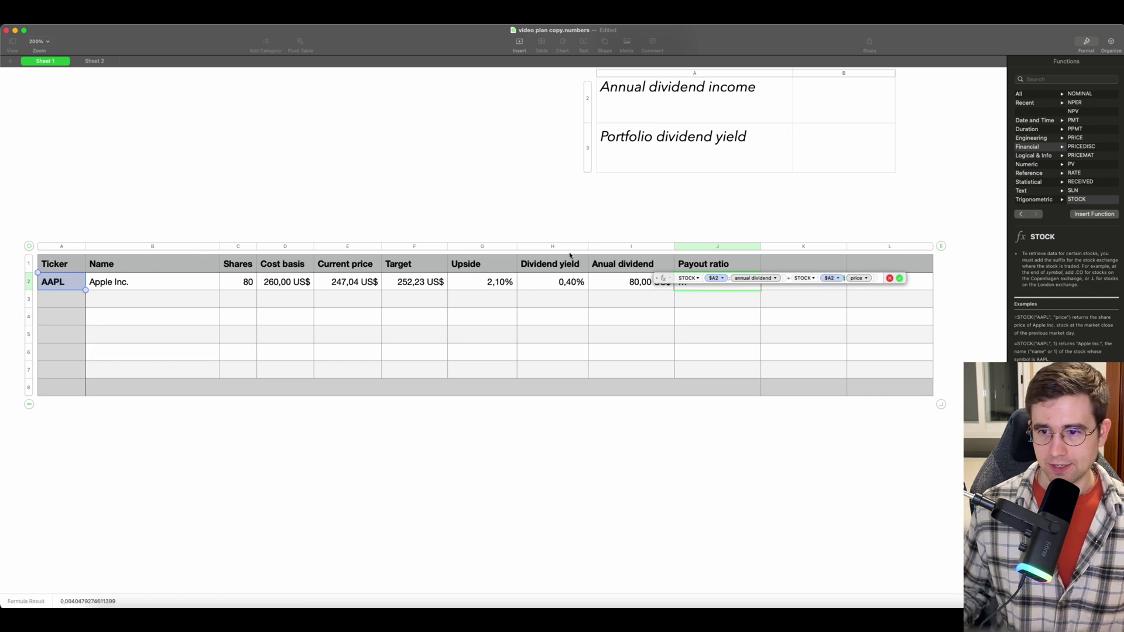
left_click(862, 279)
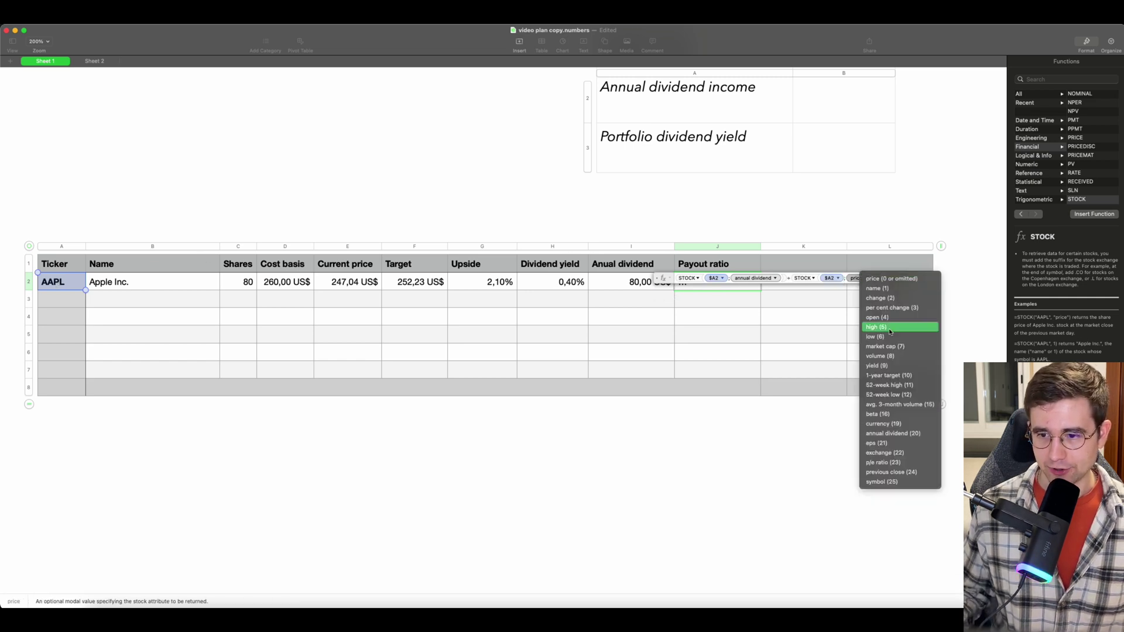
left_click(890, 443)
key("Return")
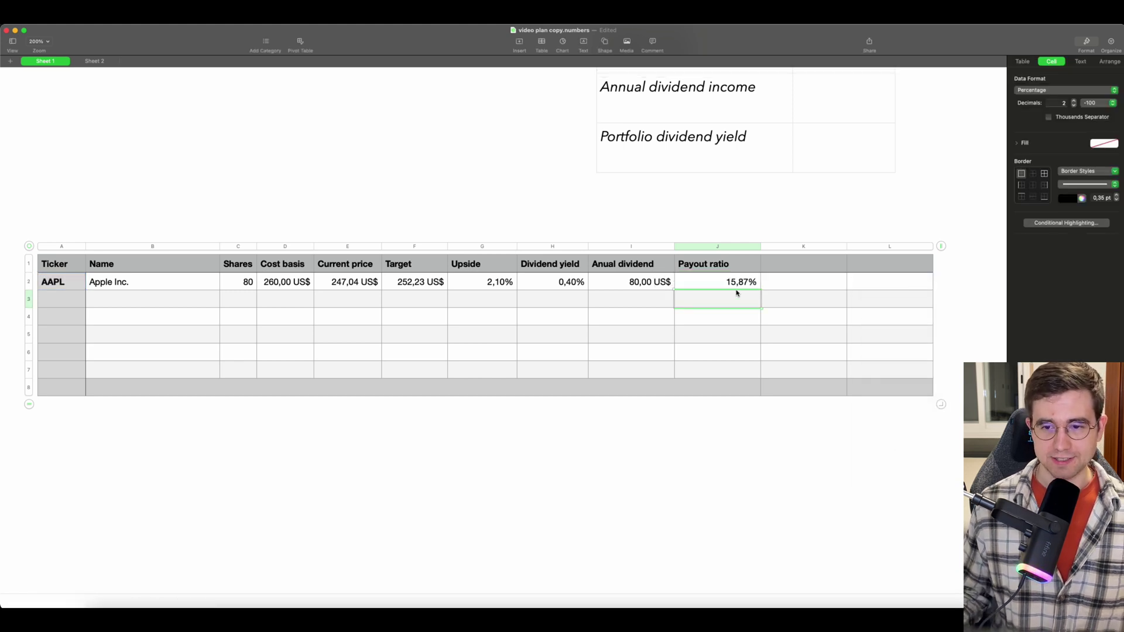
left_click(736, 284)
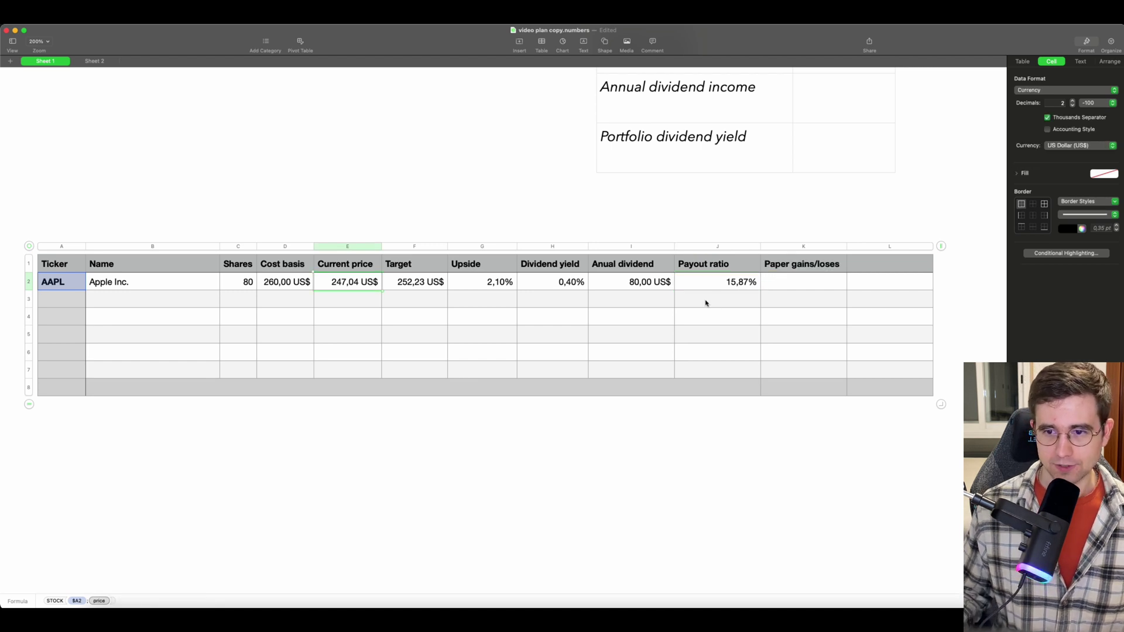
Step: Enter =(E2-D2)/D2 in K2 to show AAPL's paper gain/loss of -4,98%
left_click(770, 287)
left_click(768, 284)
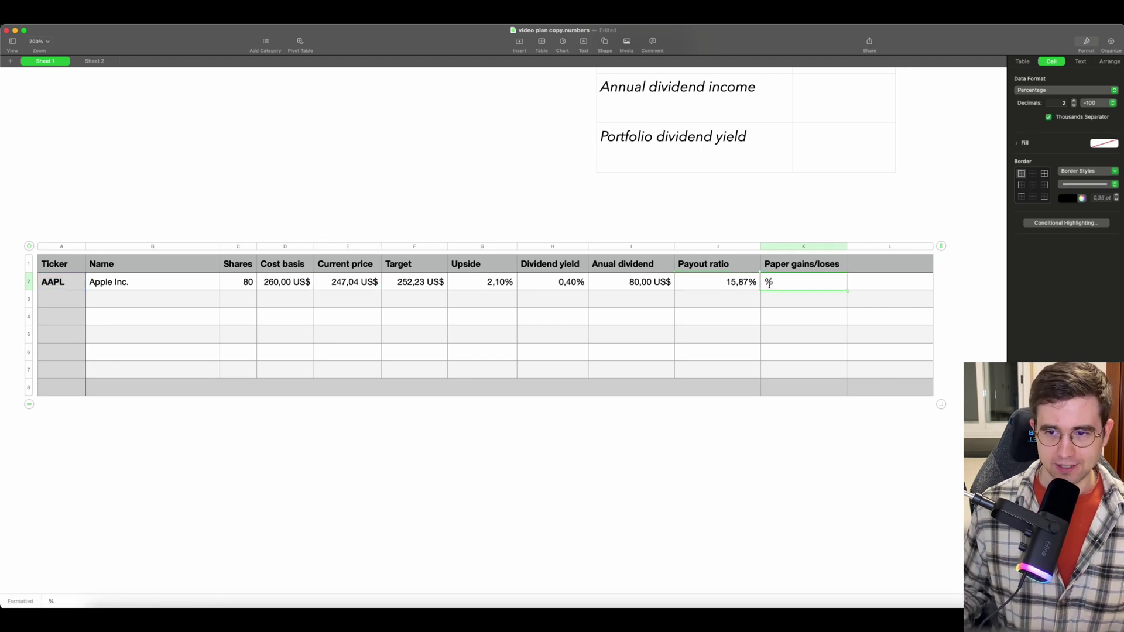
type("=")
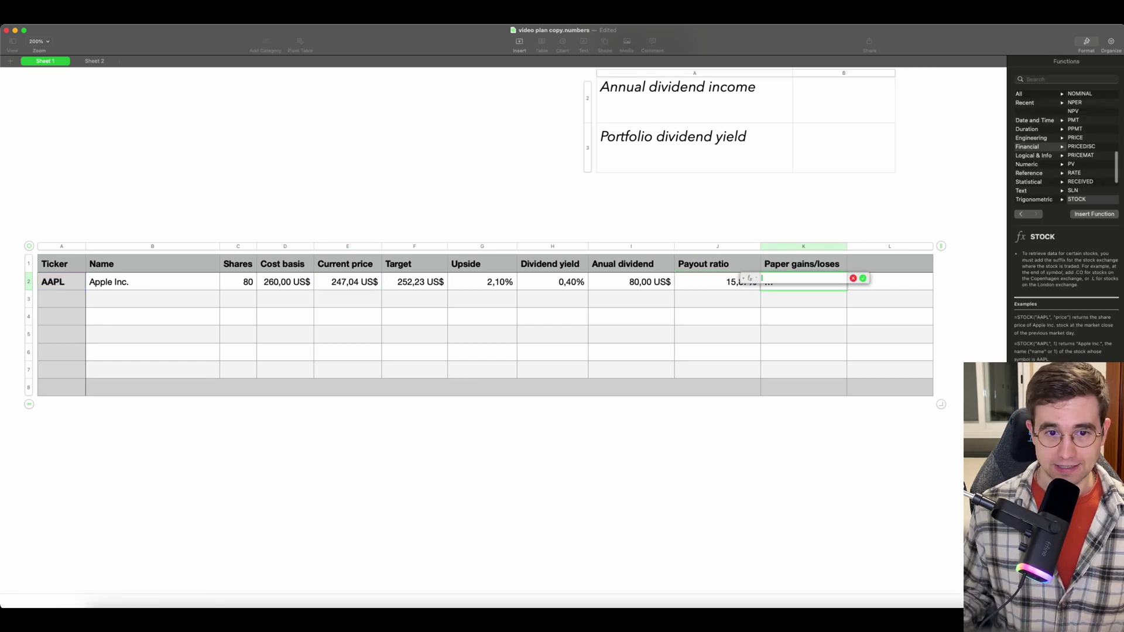
left_click(357, 283)
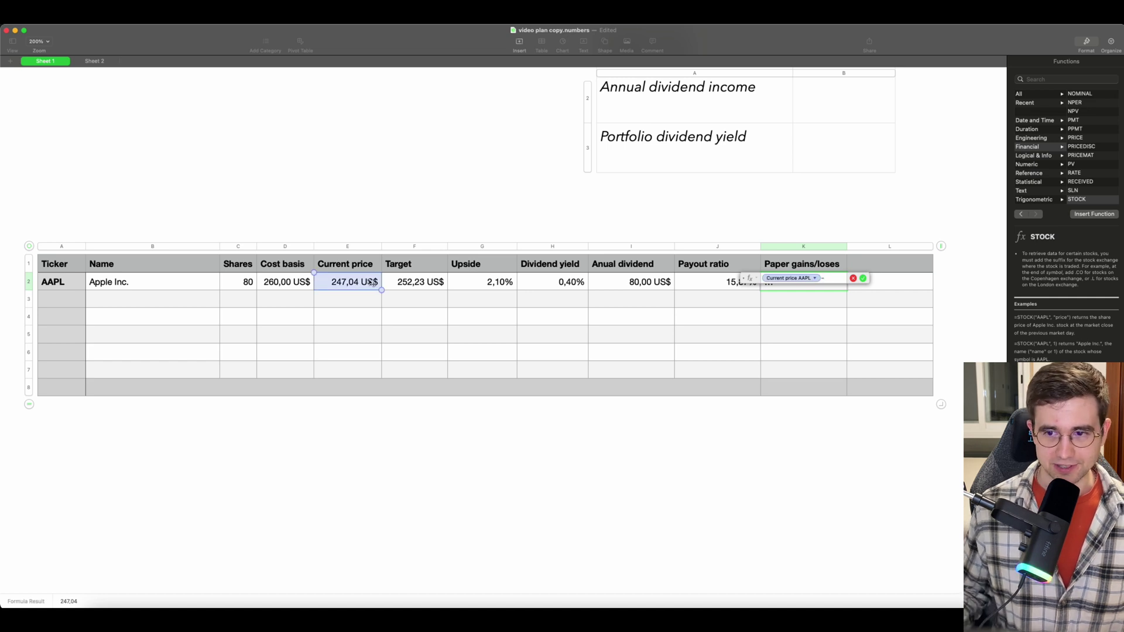
type("-")
left_click(301, 283)
type(")")
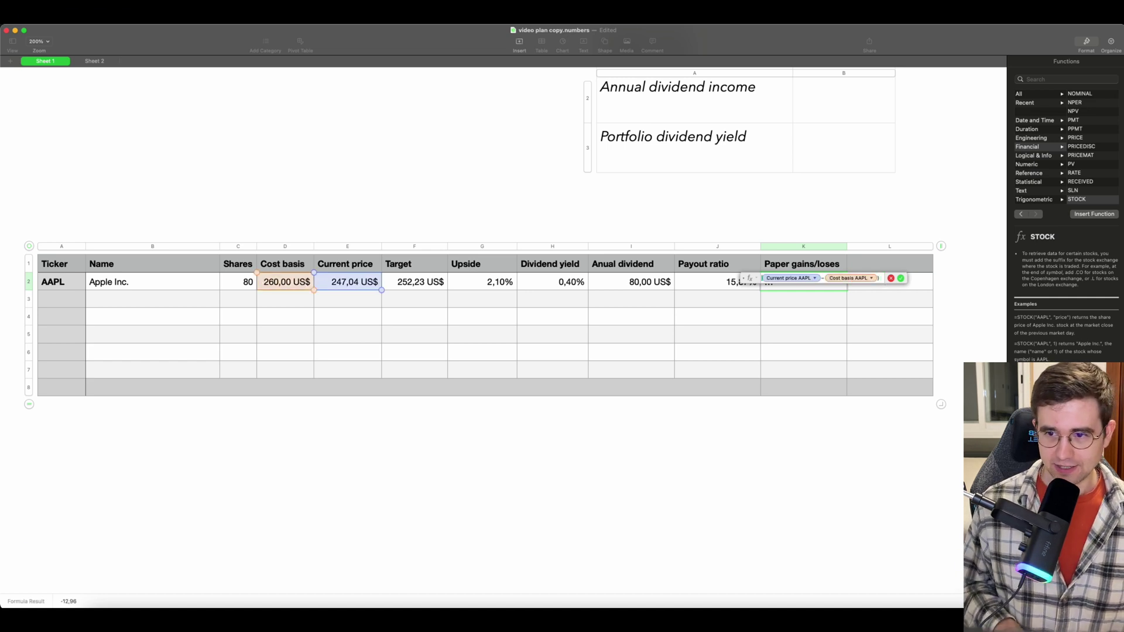
type("*")
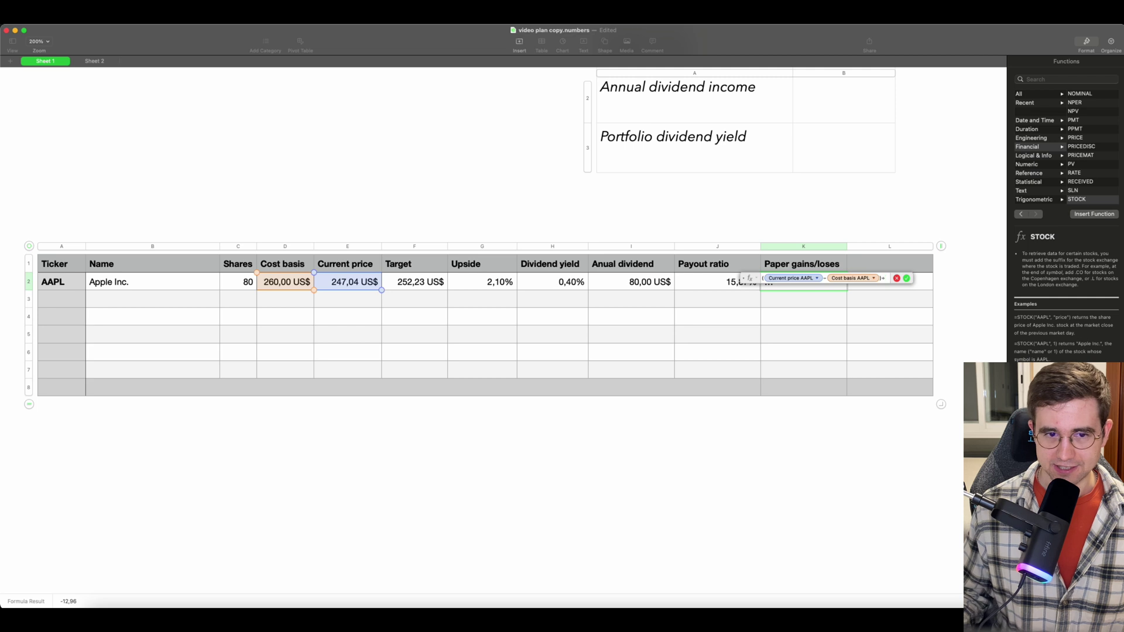
left_click(293, 286)
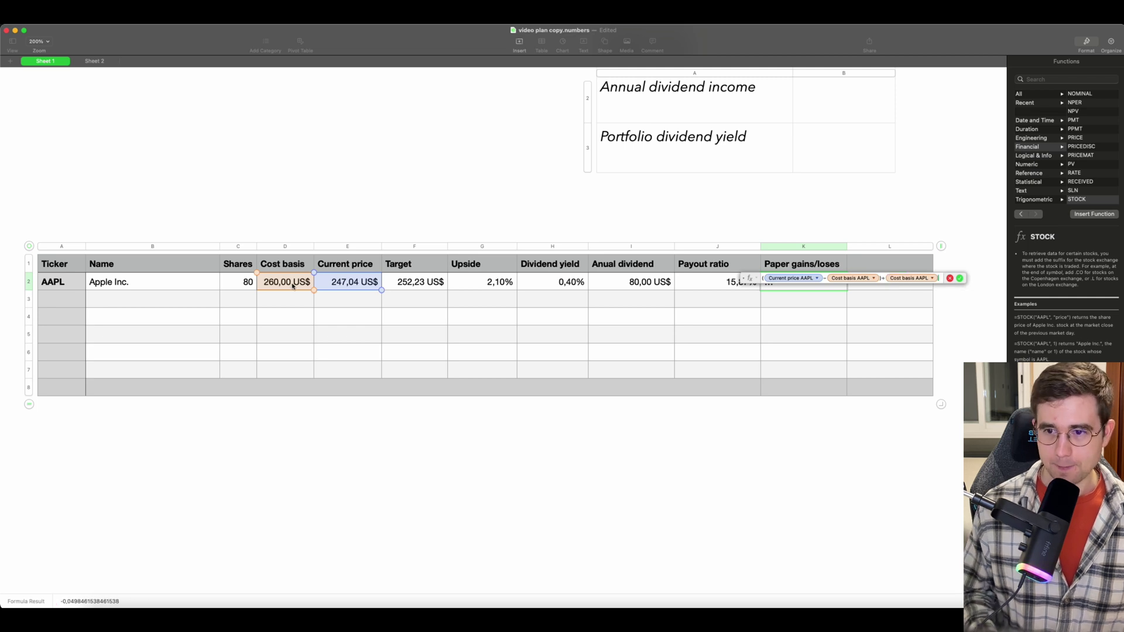
key("Return")
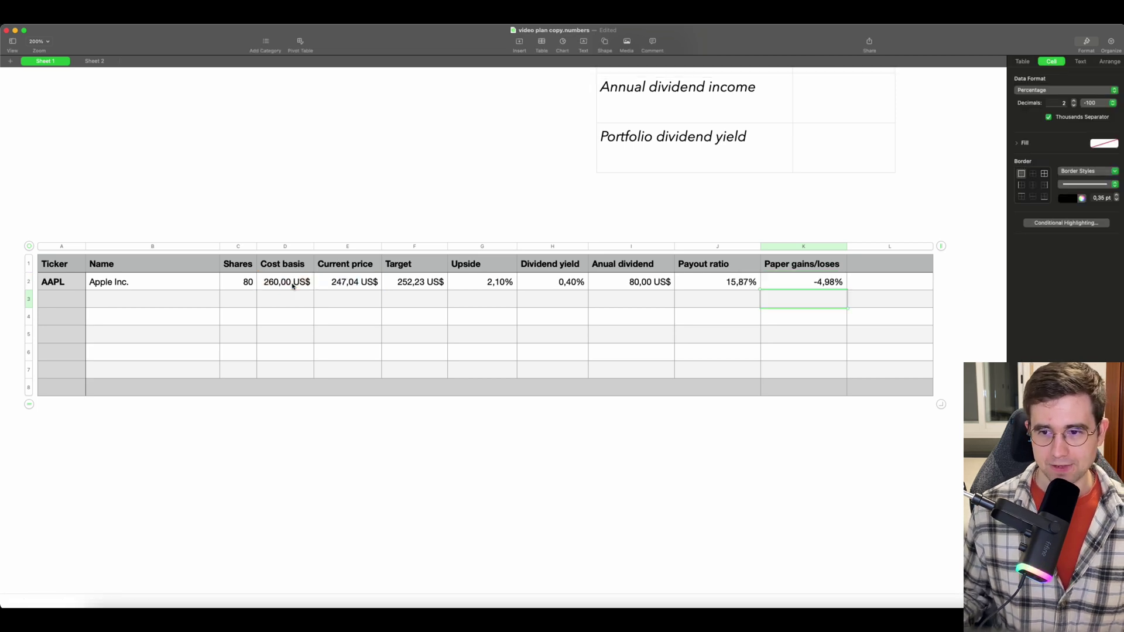
left_click(812, 284)
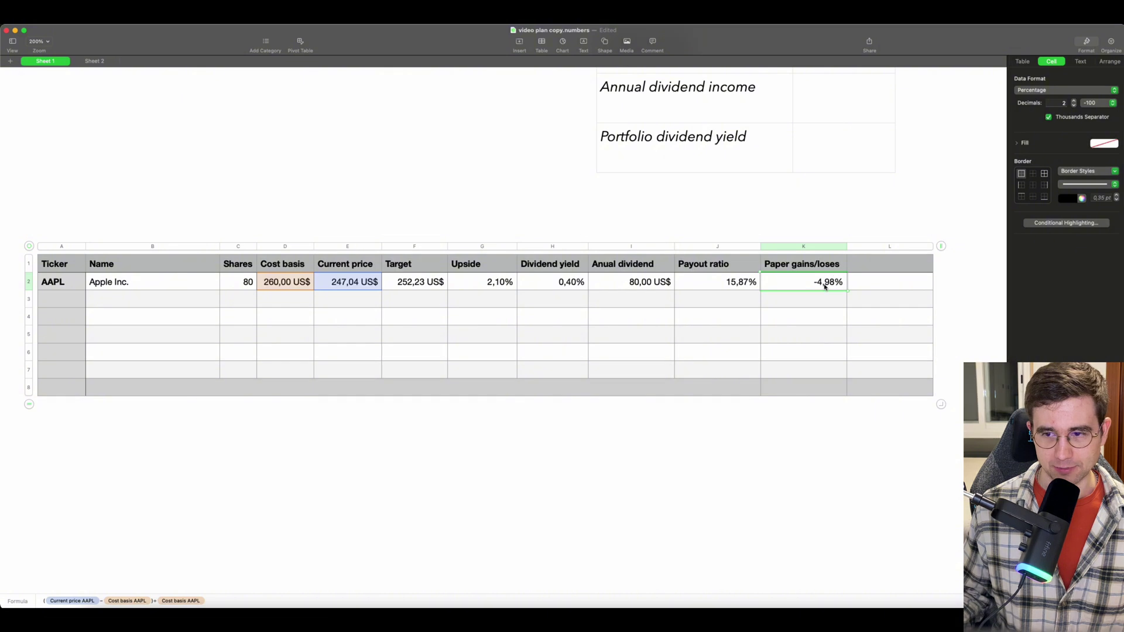
left_click(871, 268)
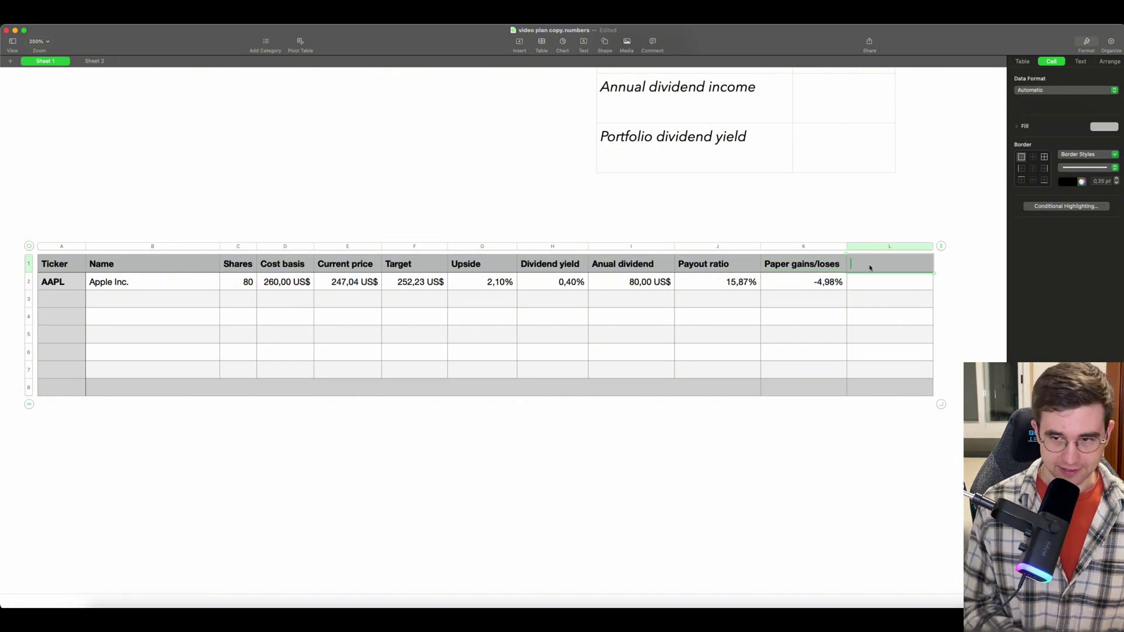
Step: Add a 'Value' column header and enter =C2*E2 for AAPL in L2
type("Value")
left_click(902, 280)
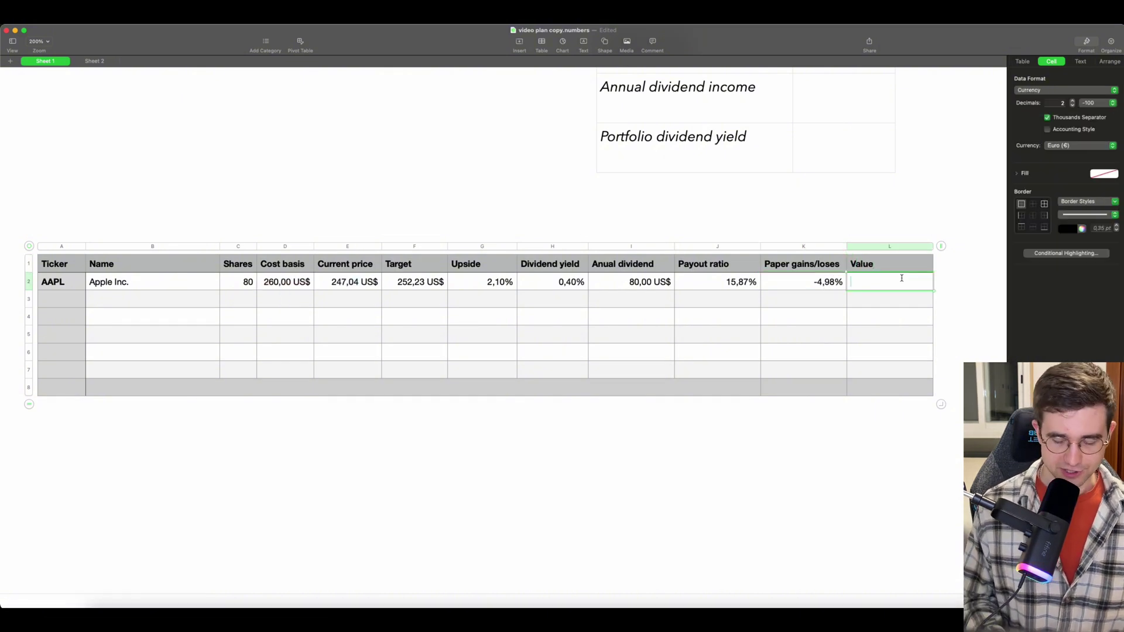
type("=")
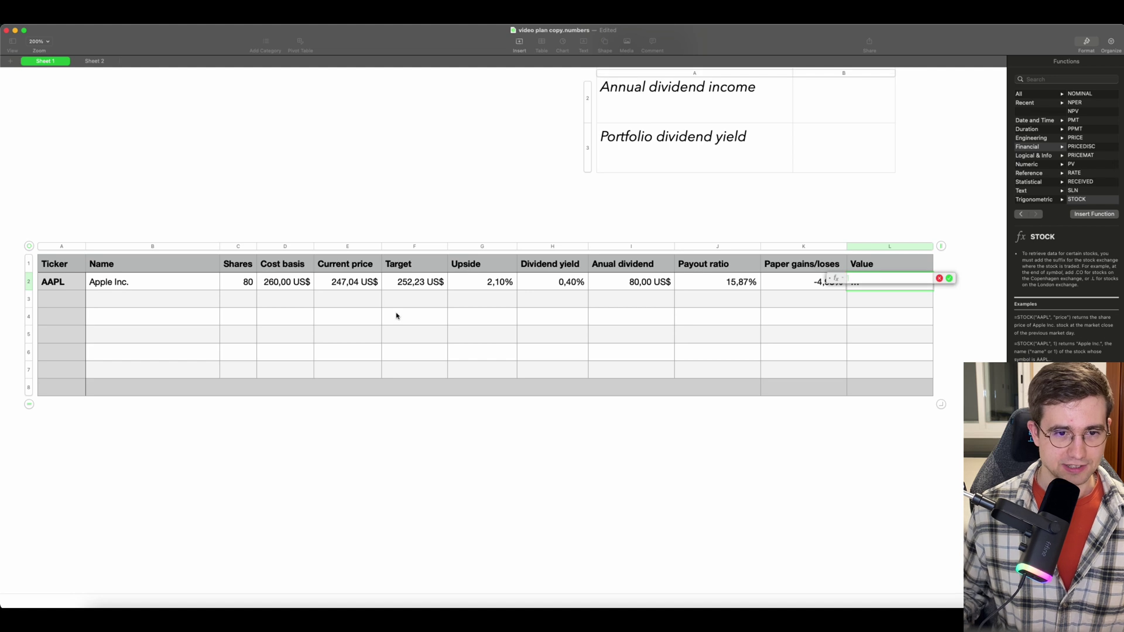
left_click(246, 285)
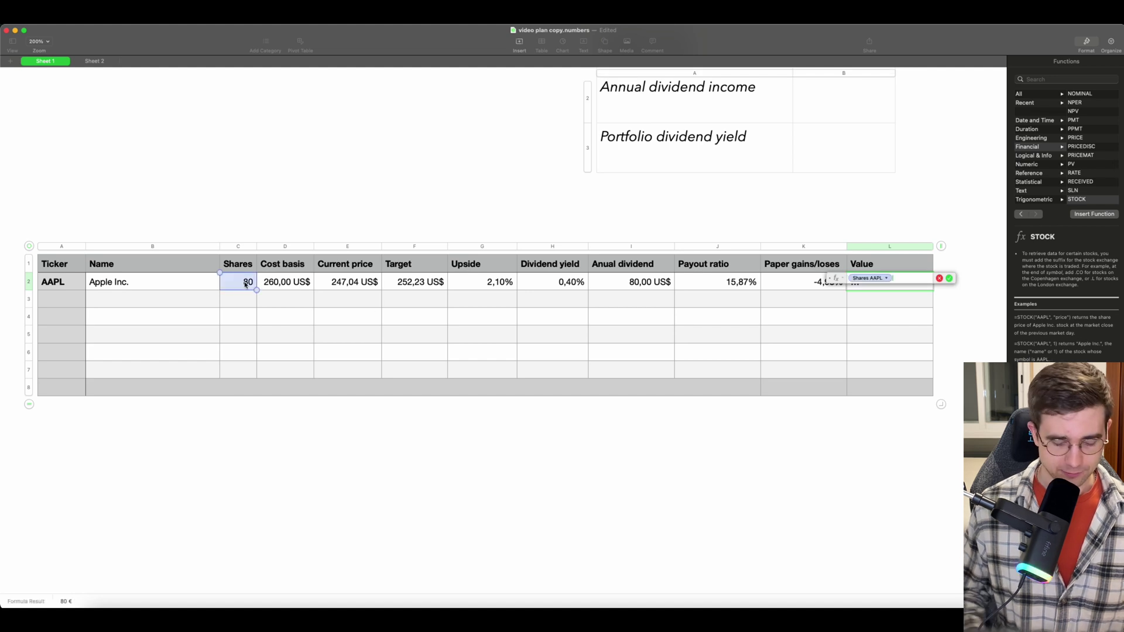
type("*")
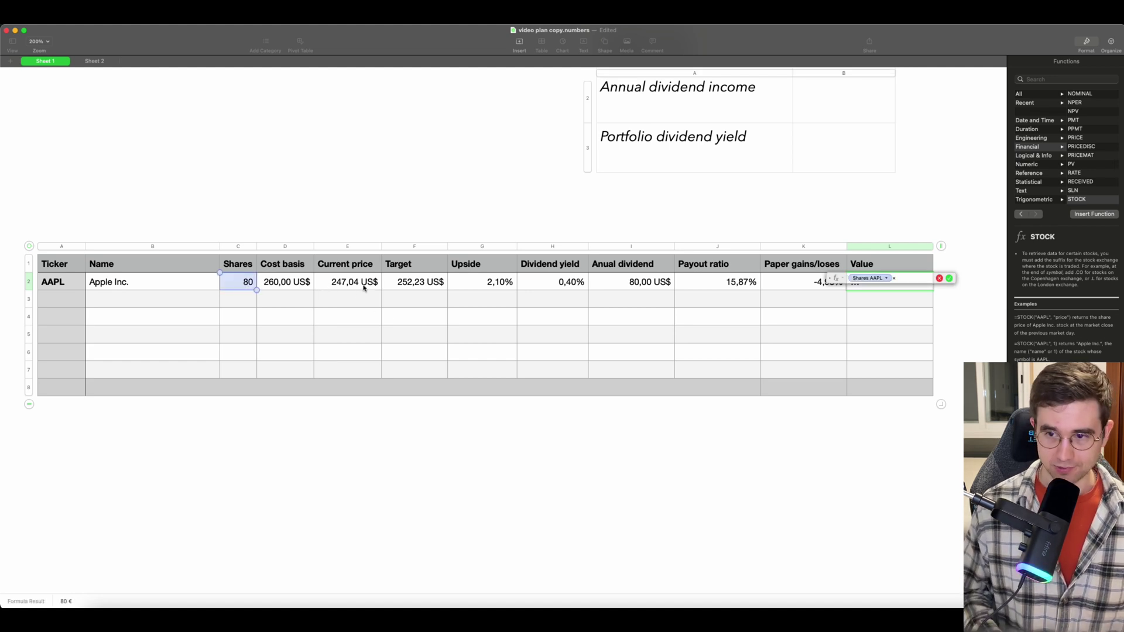
left_click(366, 285)
key("Return")
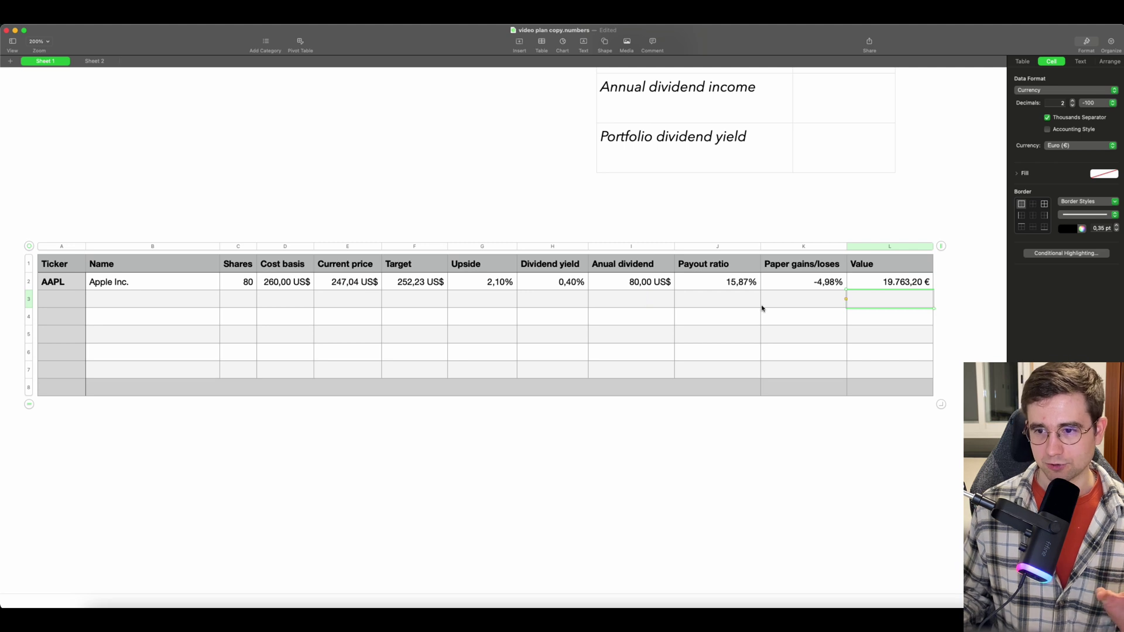
Step: Format AAPL's value in L2 as US dollar currency, showing 19.763,20 US$, then select K2
left_click(891, 283)
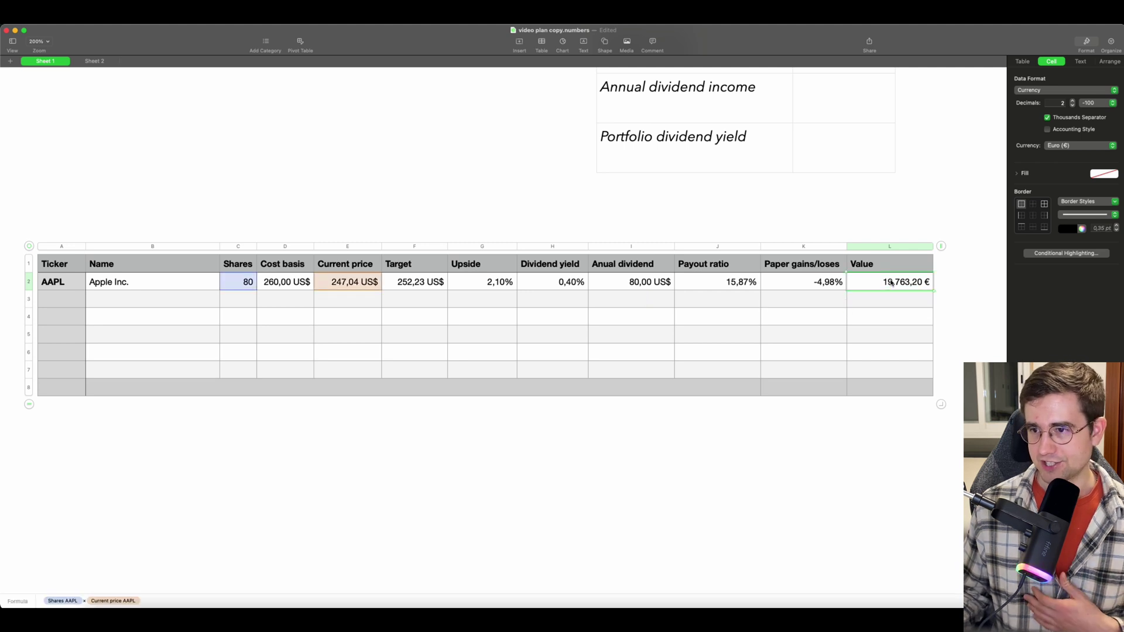
left_click(1050, 146)
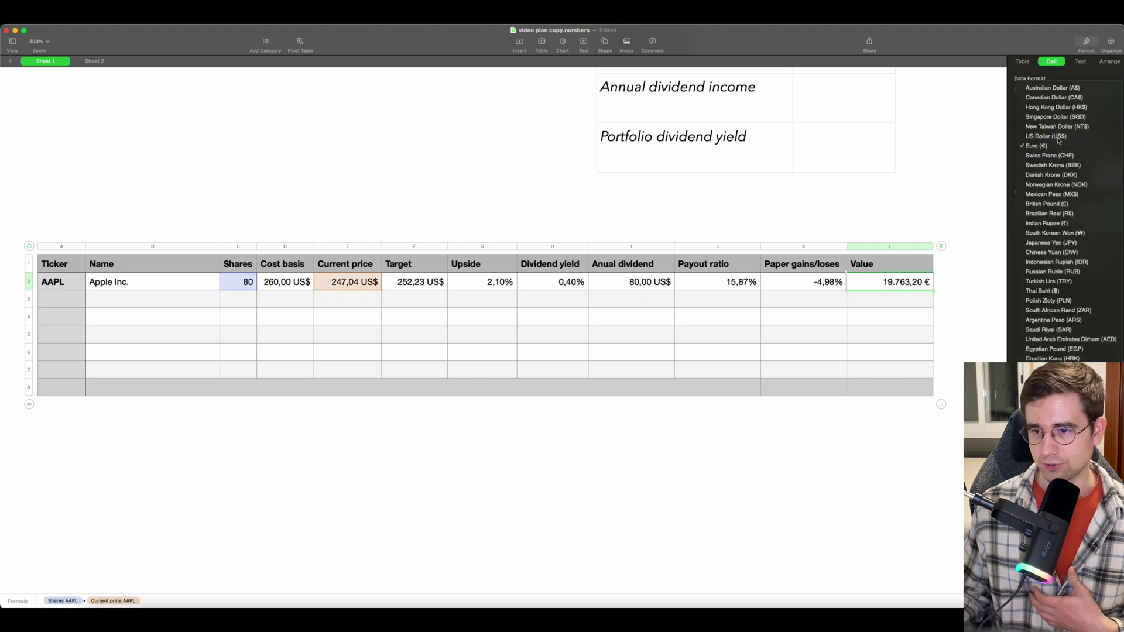
left_click(1055, 155)
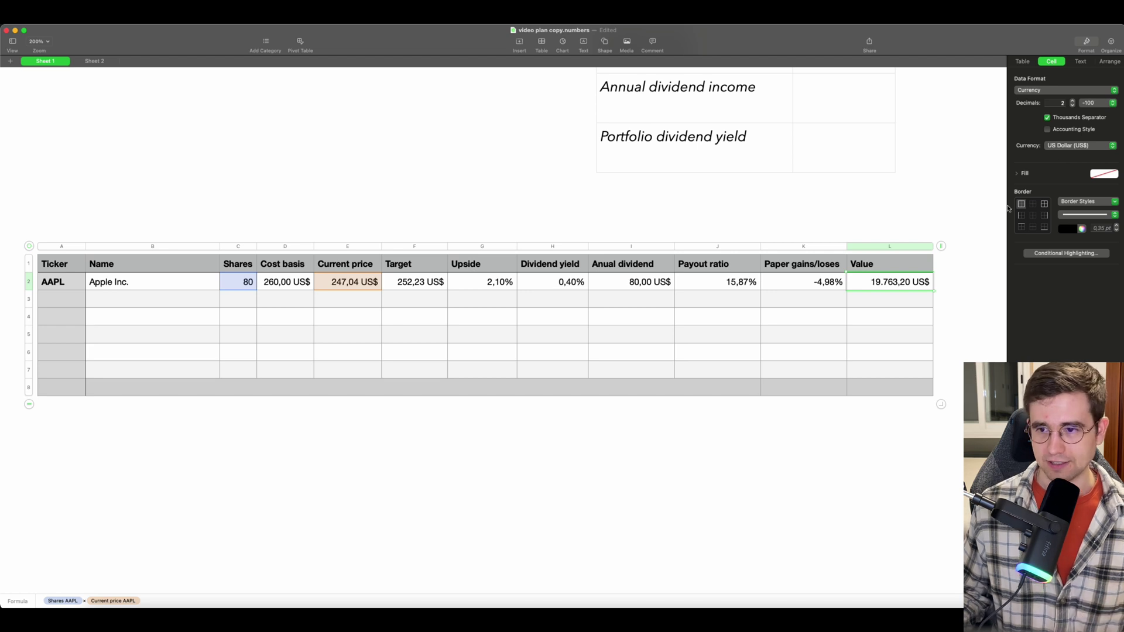
left_click(954, 272)
left_click(905, 305)
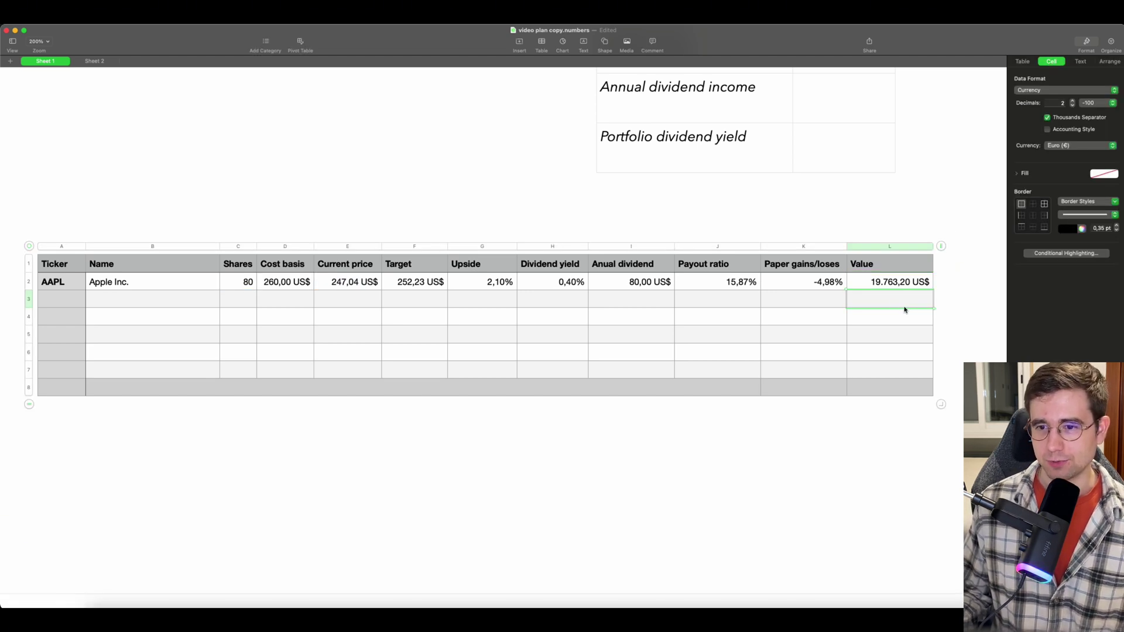
left_click(811, 287)
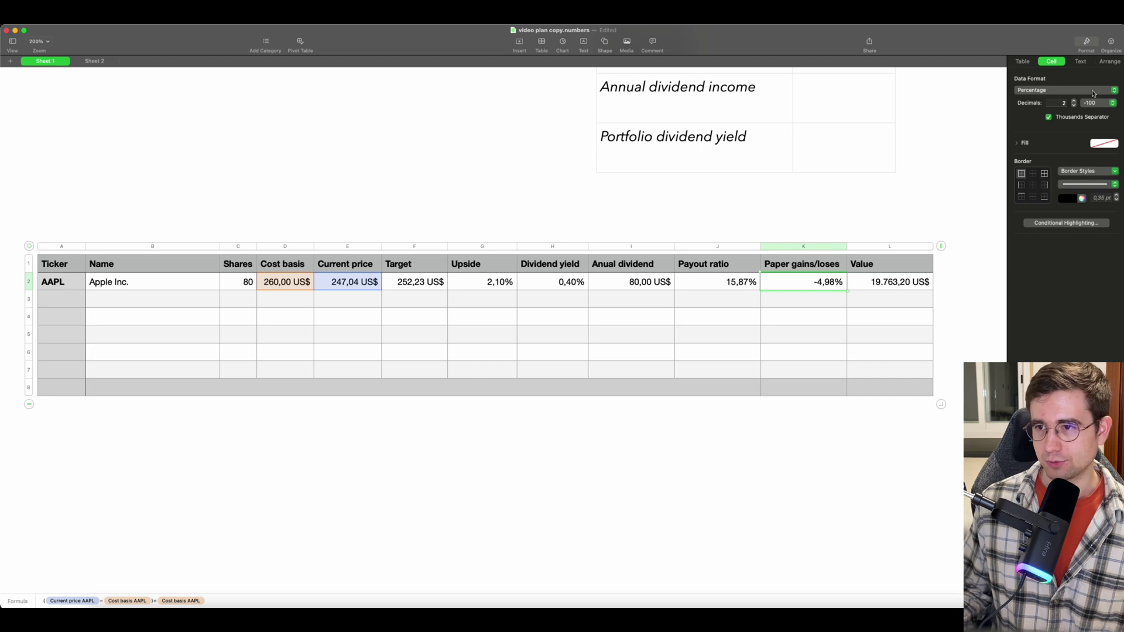
Step: Add conditional highlighting to K2: green fill when greater than 0, red fill when less than 0
left_click(1055, 223)
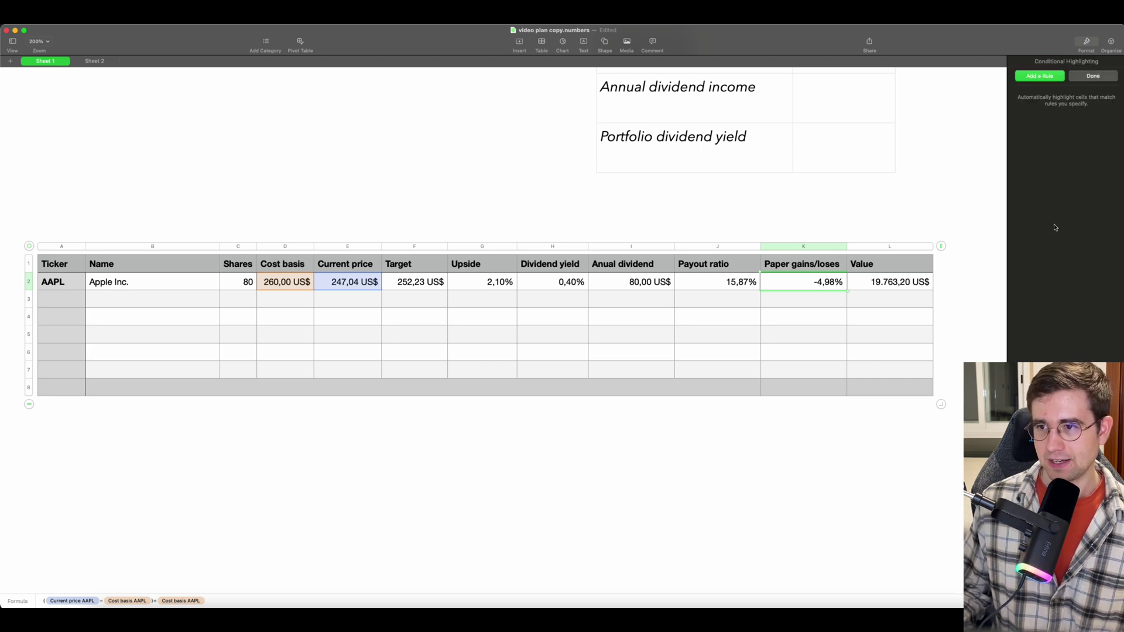
left_click(1047, 76)
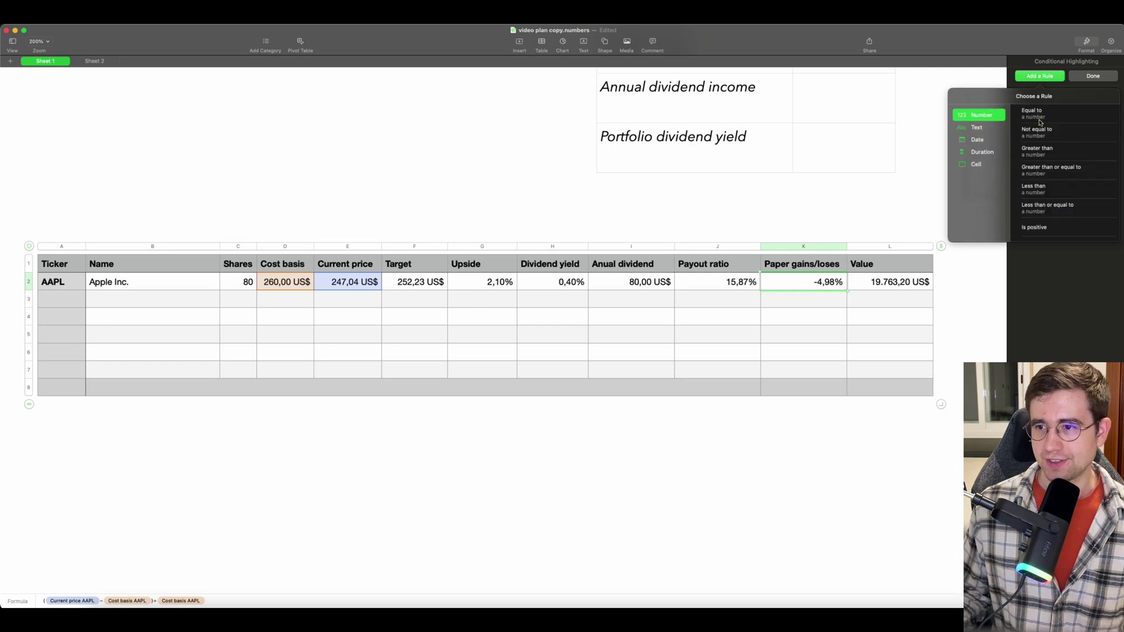
left_click(1049, 151)
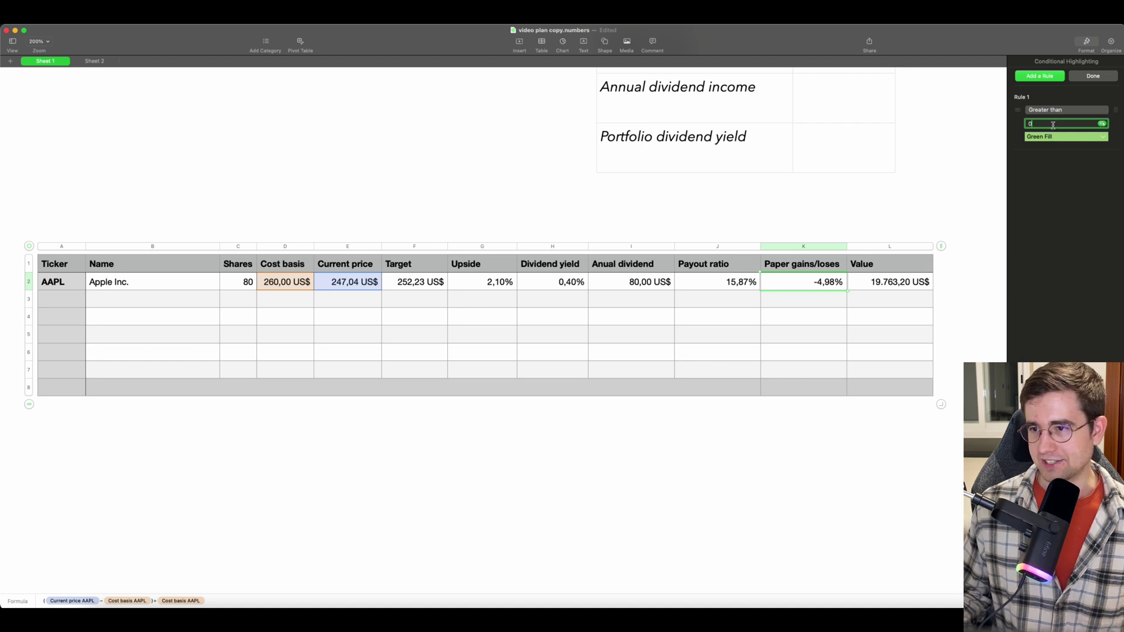
left_click(1054, 80)
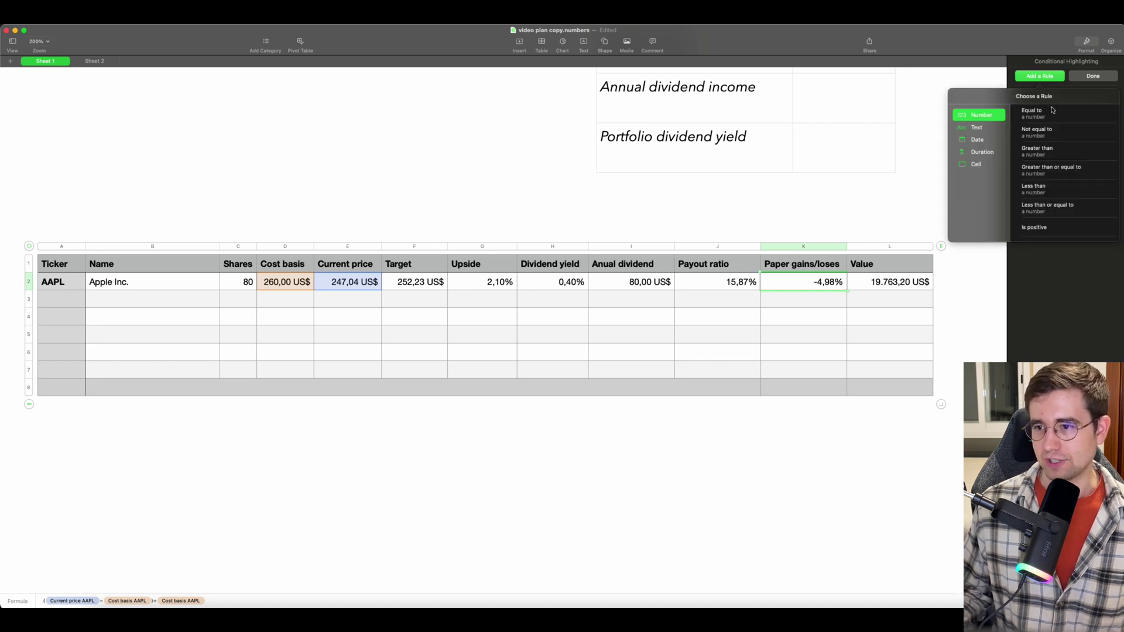
left_click(1049, 193)
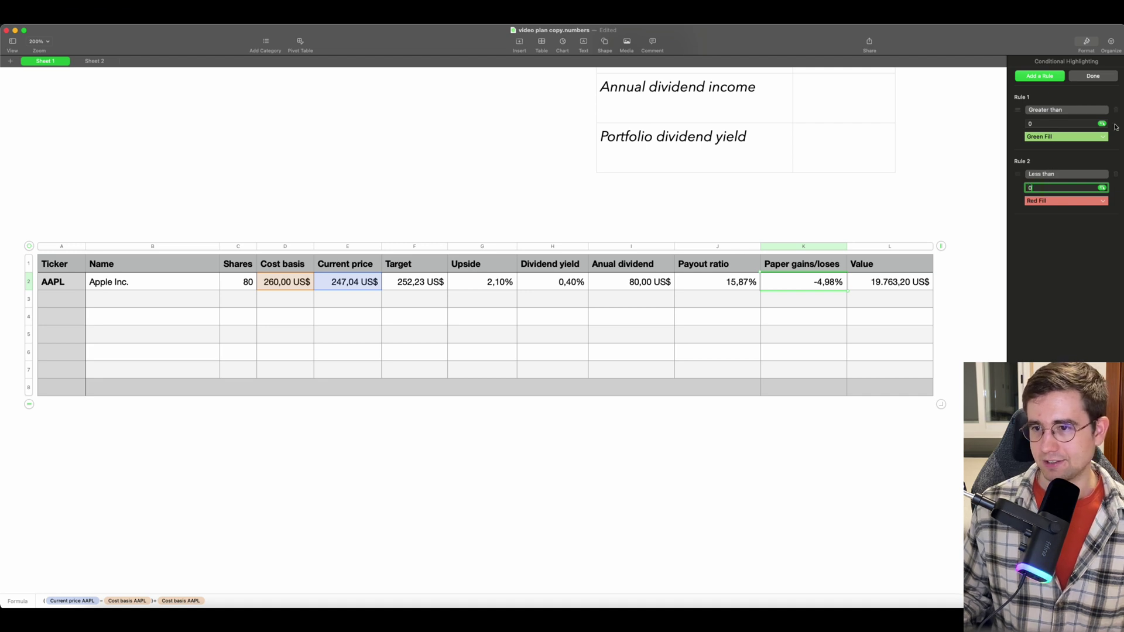
left_click(1093, 76)
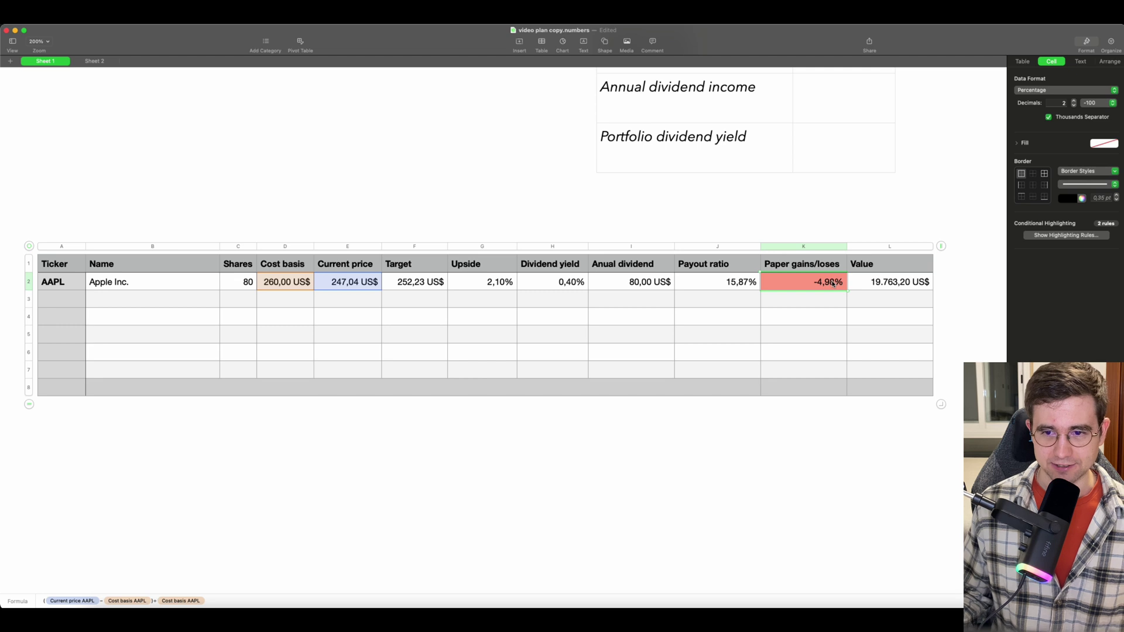
left_click(491, 284)
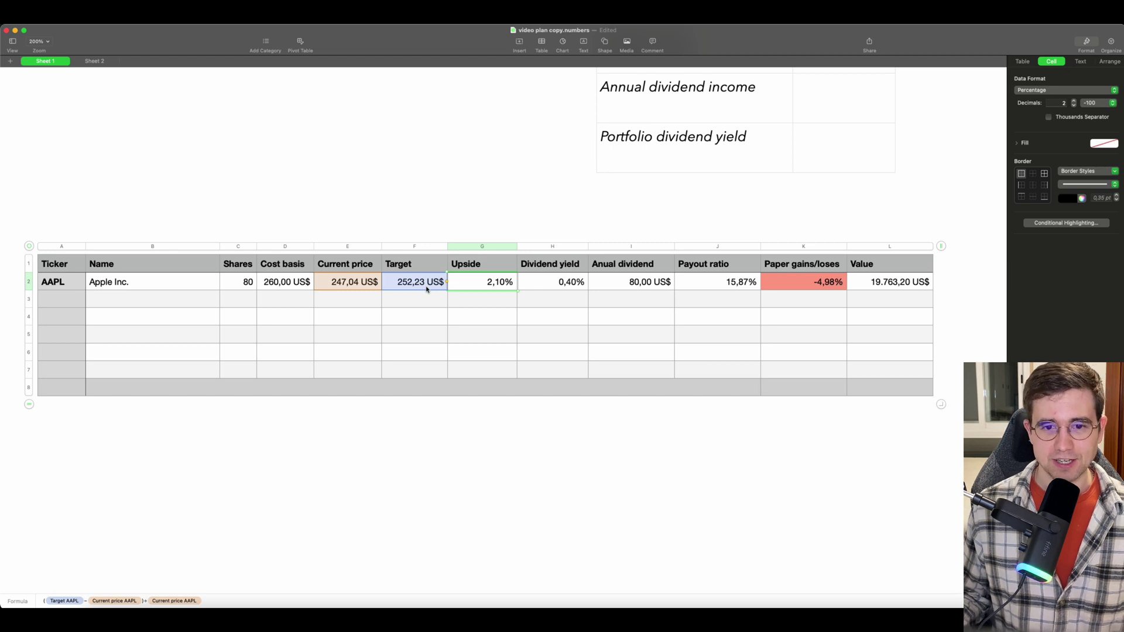
Step: Highlight AAPL's Upside cell green when greater than 0,15 and red when less than 0,15
left_click(1059, 222)
left_click(1052, 84)
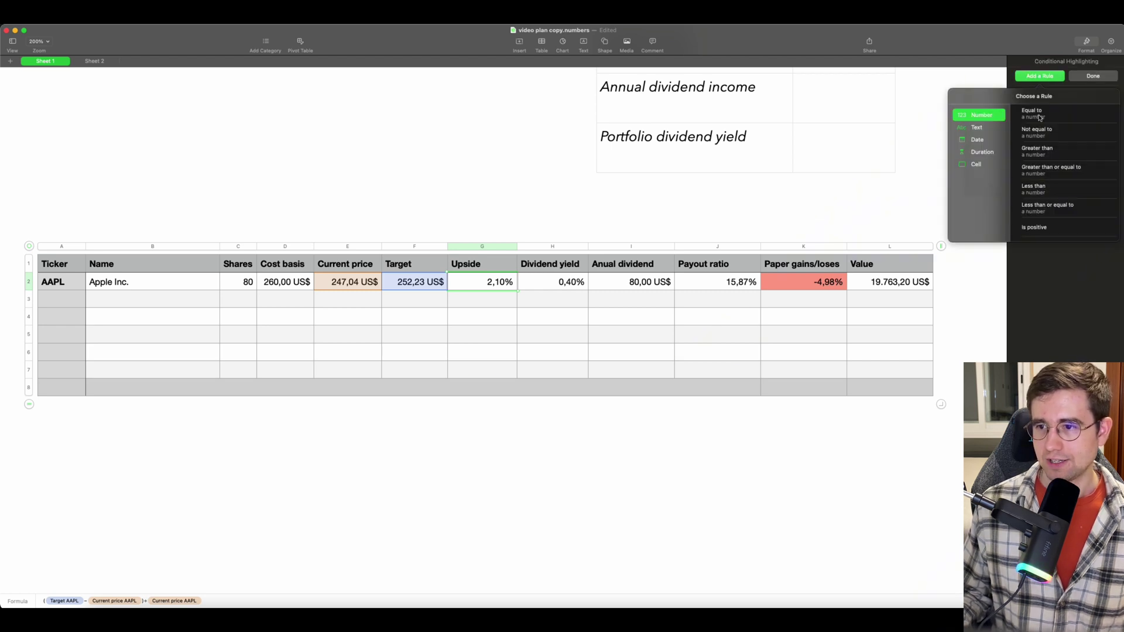
left_click(1048, 155)
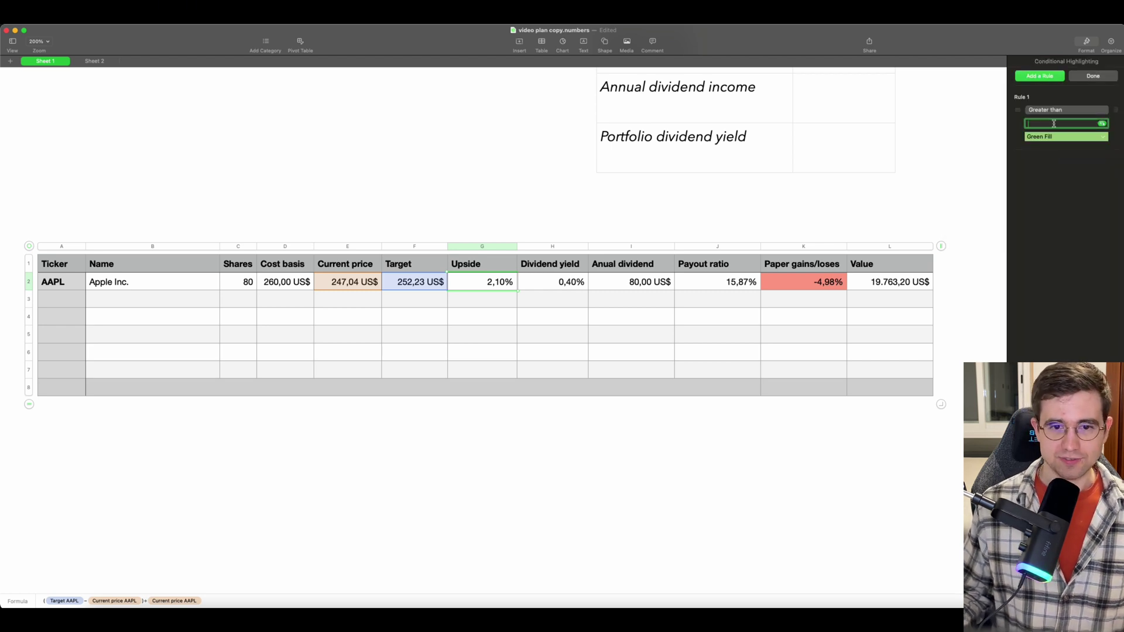
type("15")
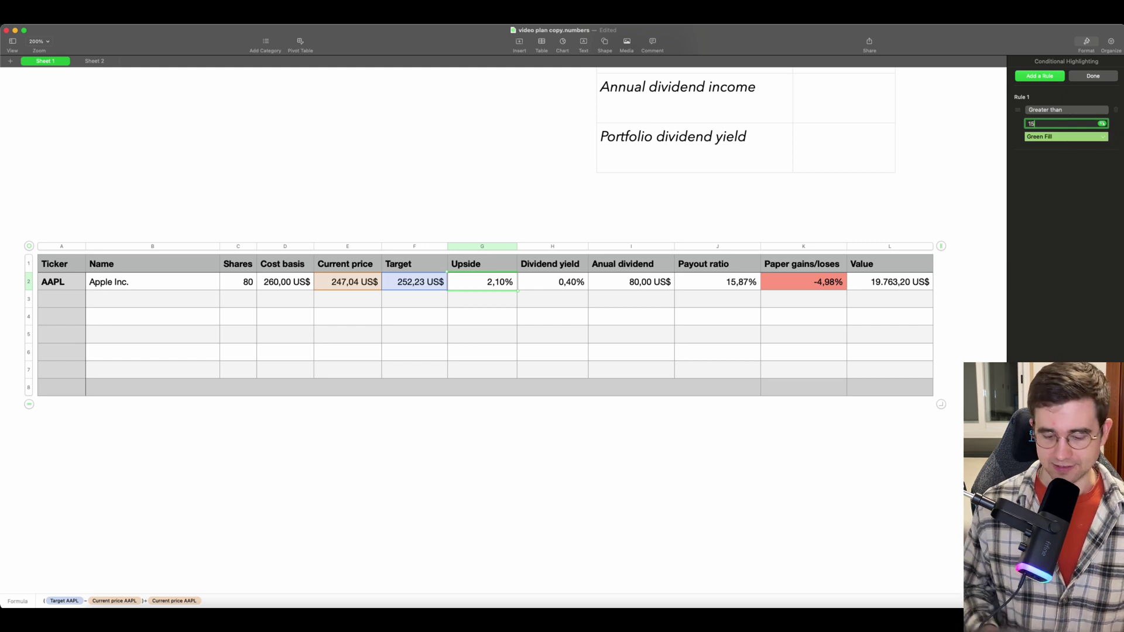
type("0,")
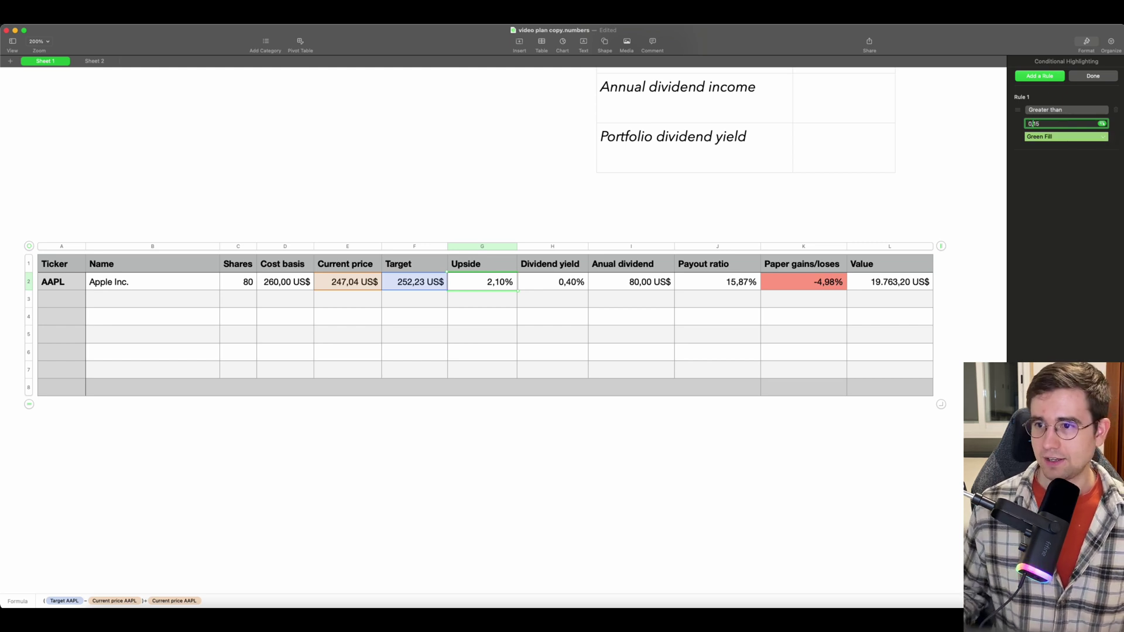
left_click(1049, 76)
left_click(1053, 188)
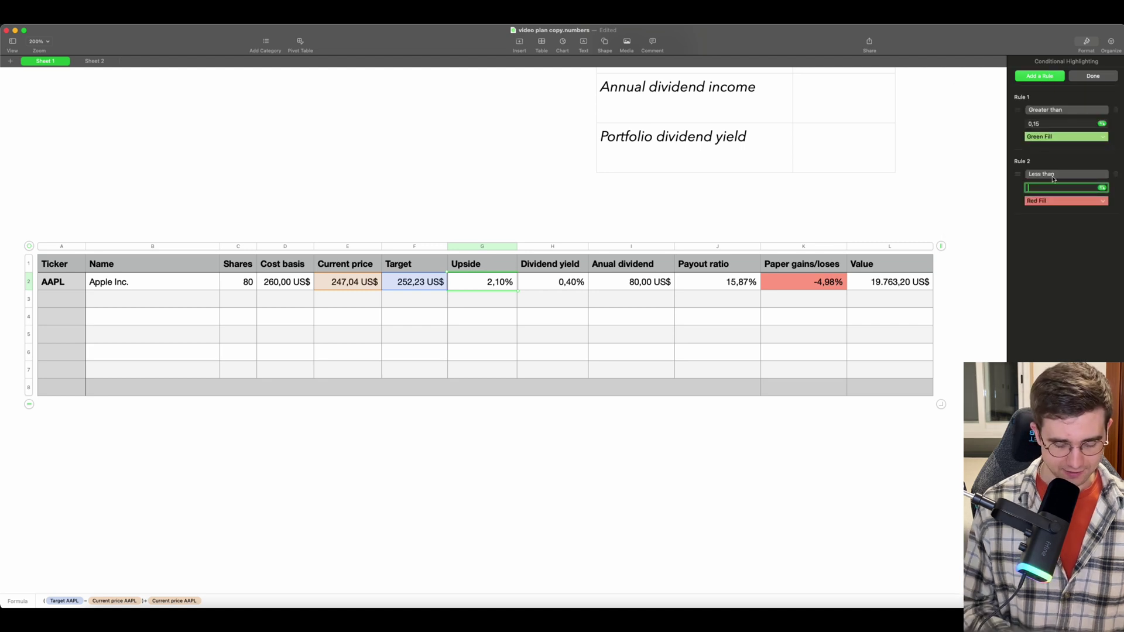
type("0,15")
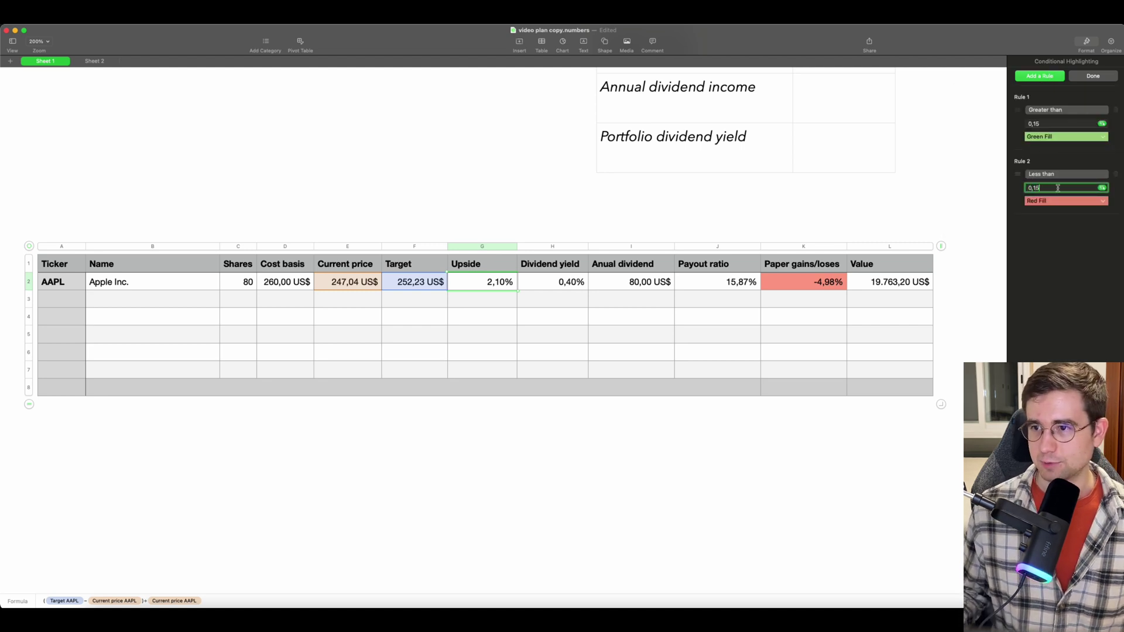
left_click(1089, 78)
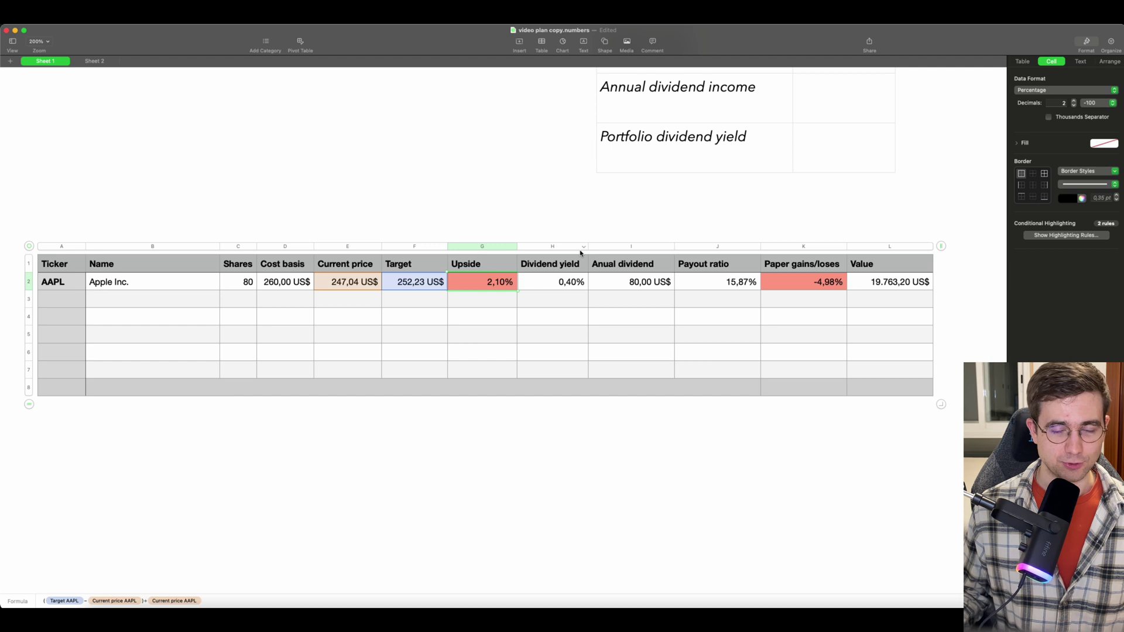
Step: Confirm the 2,10% Upside now shows red, then select the empty Ticker cell A3
left_click(491, 299)
left_click(491, 288)
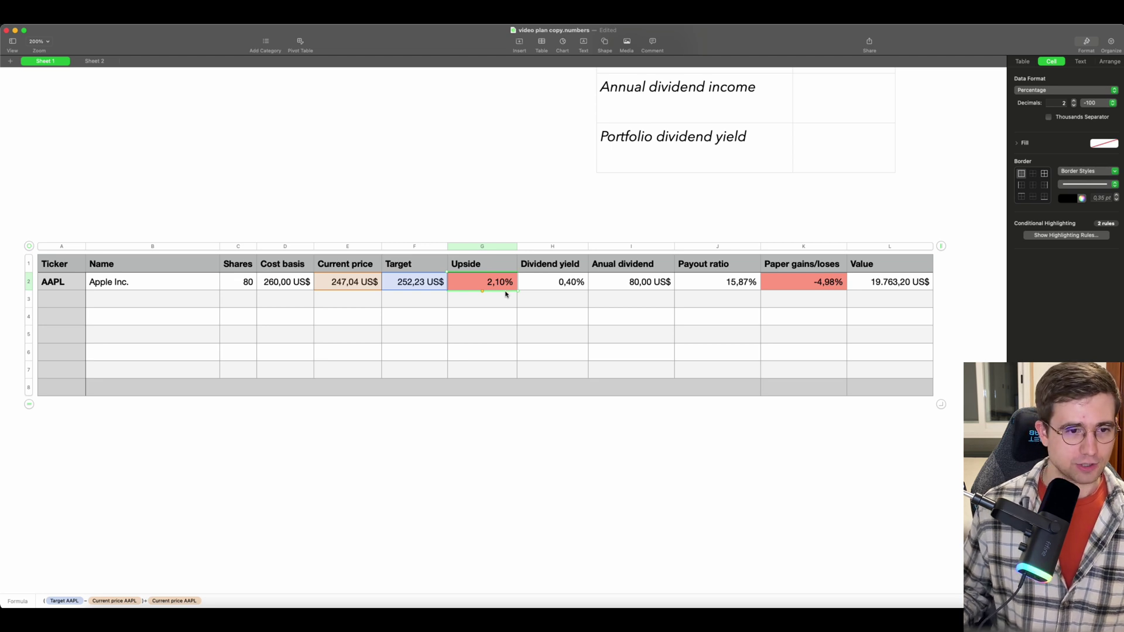
left_click_drag(153, 299, 68, 298)
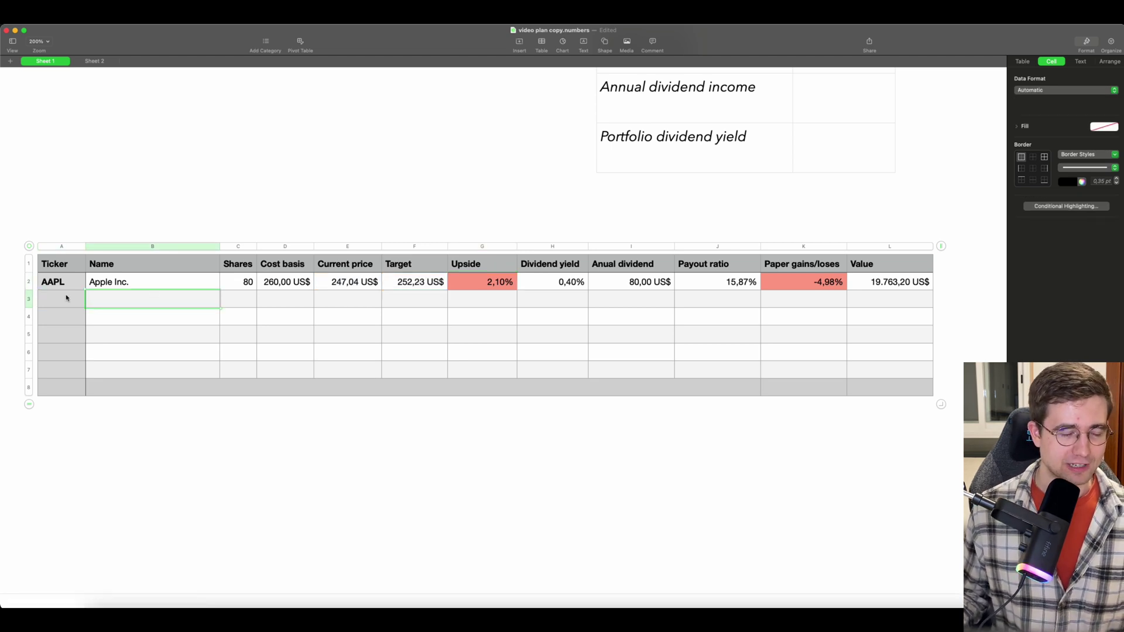
left_click(59, 298)
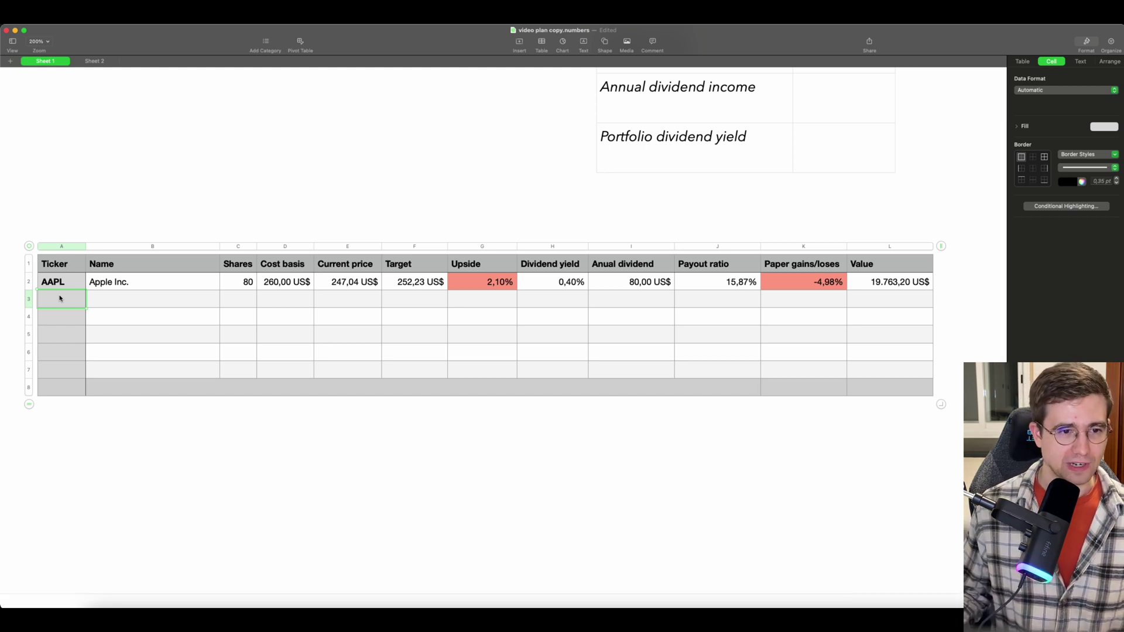
Step: In a new browser tab, search for yahoo finance and open finance.yahoo.com
key("super+Tab")
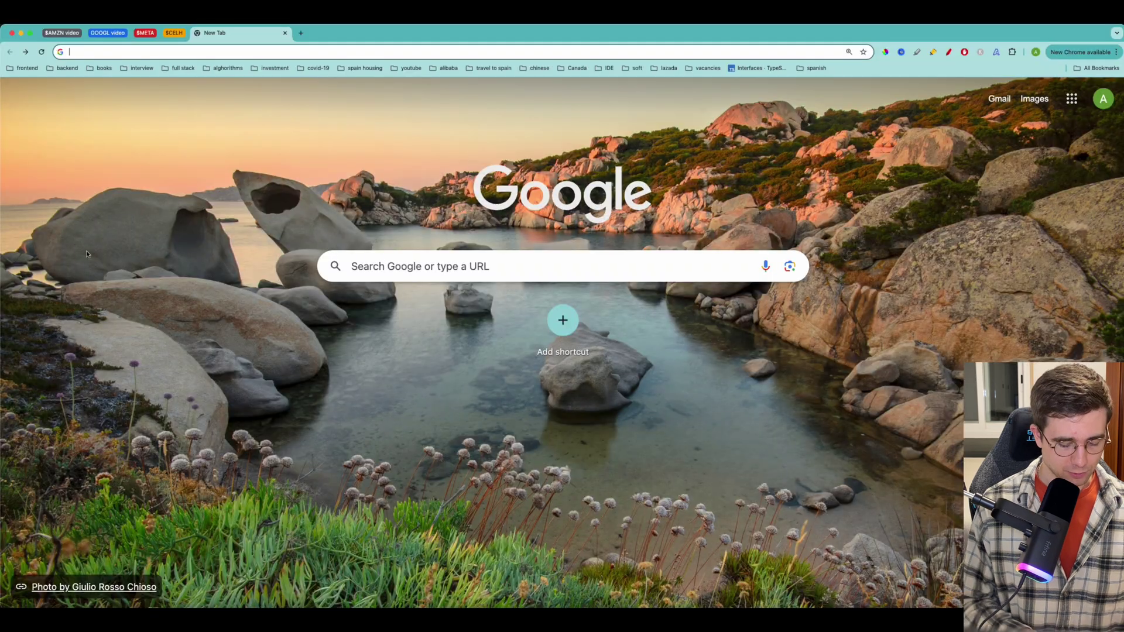
type("yahoo fin")
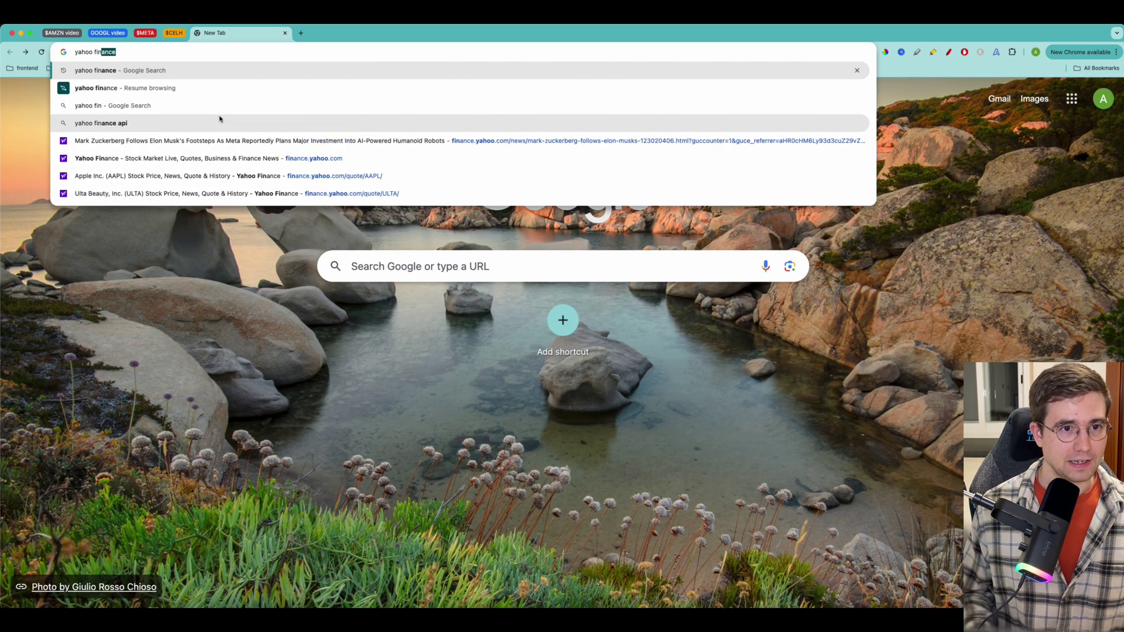
key("Return")
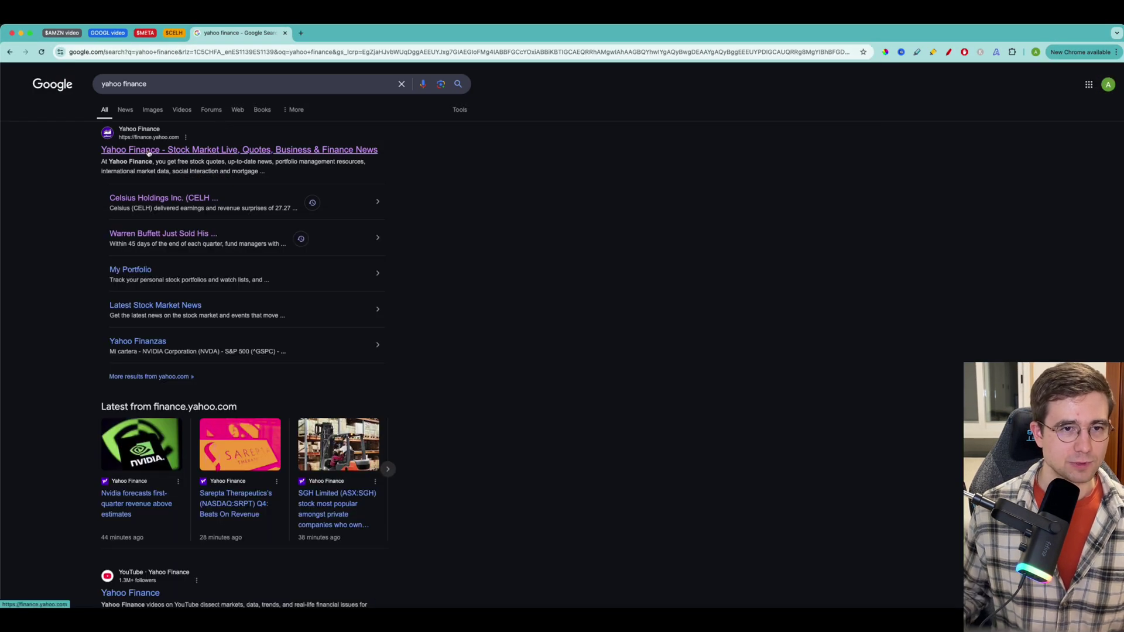
left_click(164, 154)
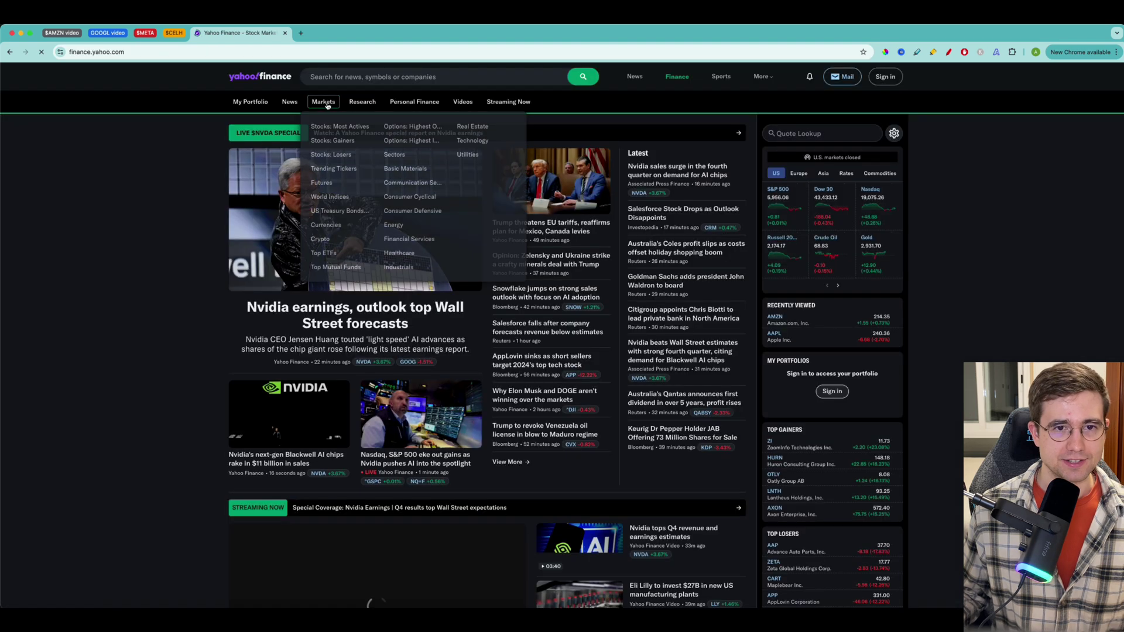
Step: Search Yahoo Finance for Amazon and select the AMZN ticker on its quote page
left_click(353, 82)
type("nvda")
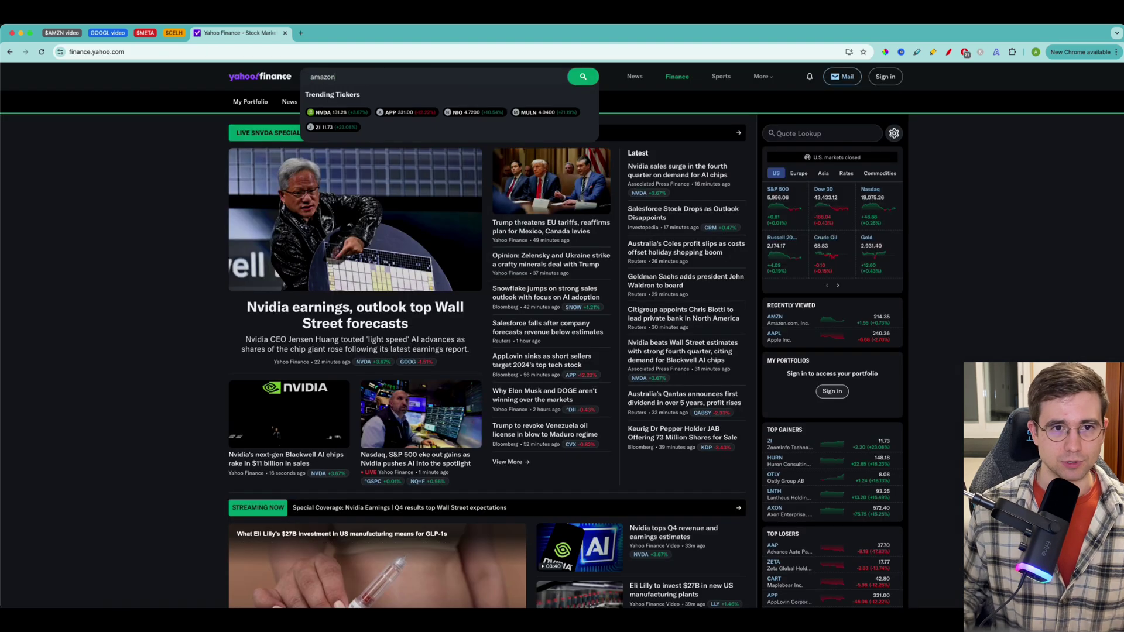
key("Return")
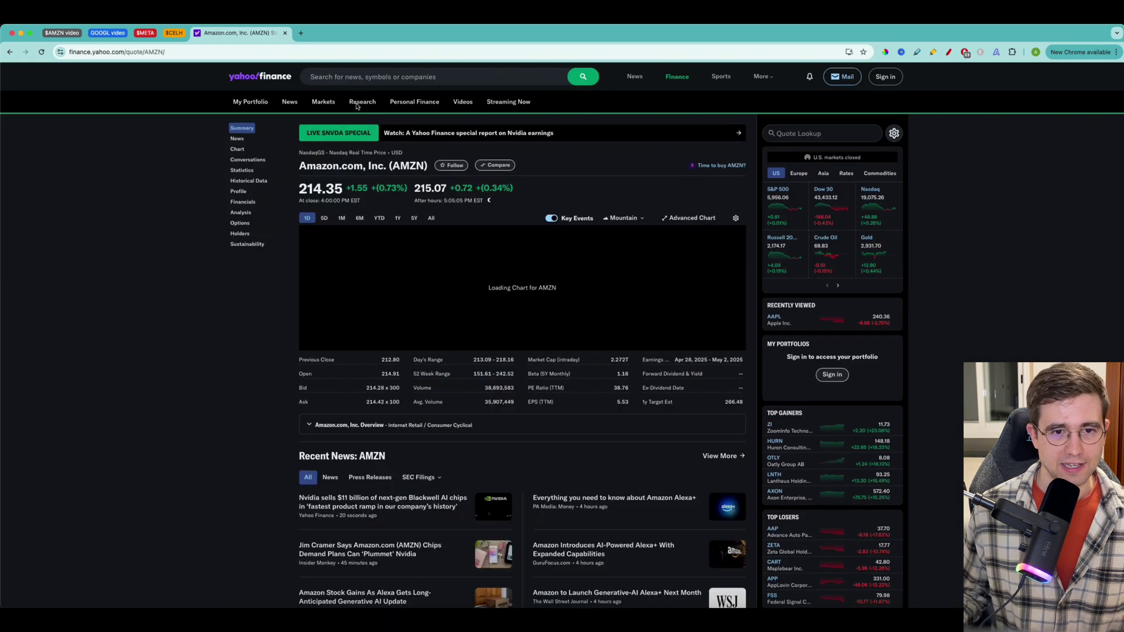
left_click_drag(299, 166, 426, 166)
left_click(392, 166)
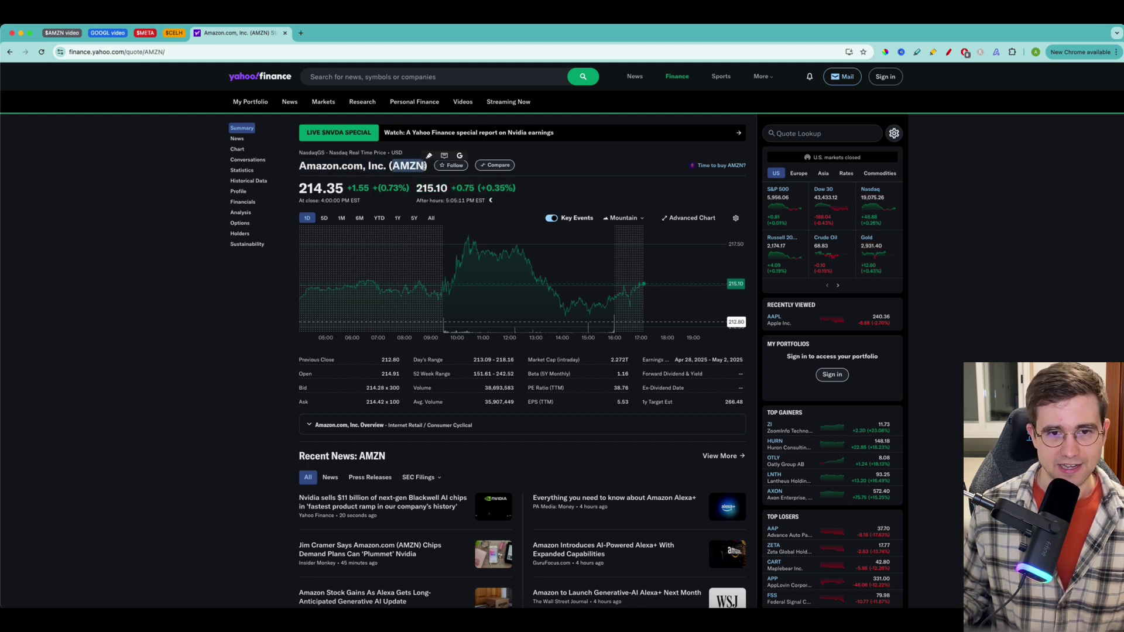
Step: Enter tickers AMZN, MSFT, GOOGL, PLTR and AMD in cells A3 through A7 of the Ticker column
key("super+Tab")
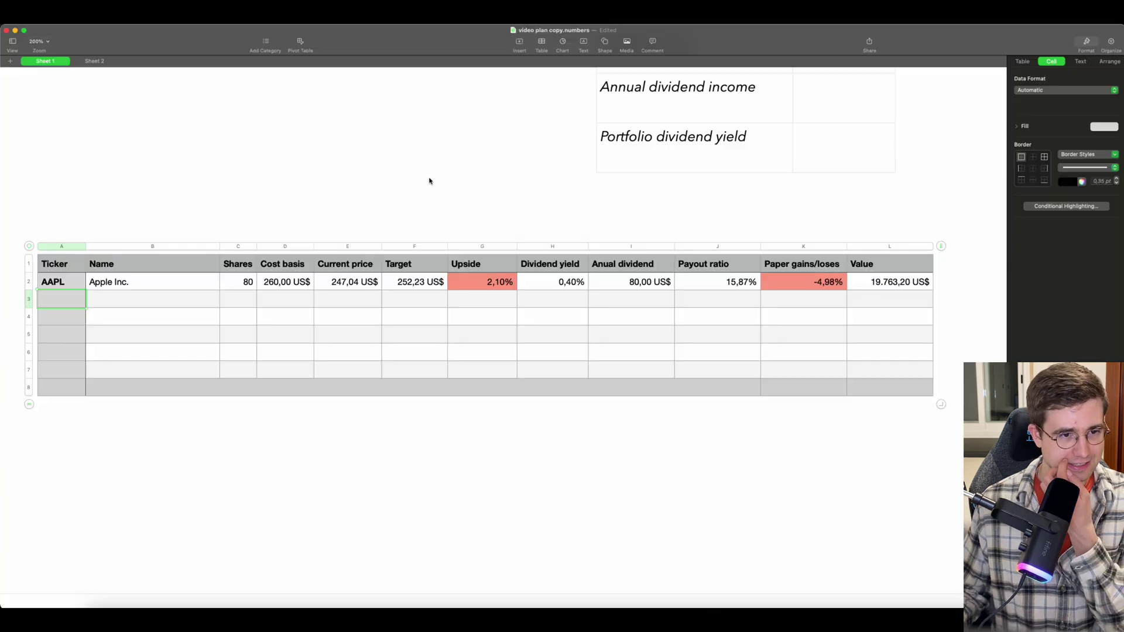
double_click(77, 301)
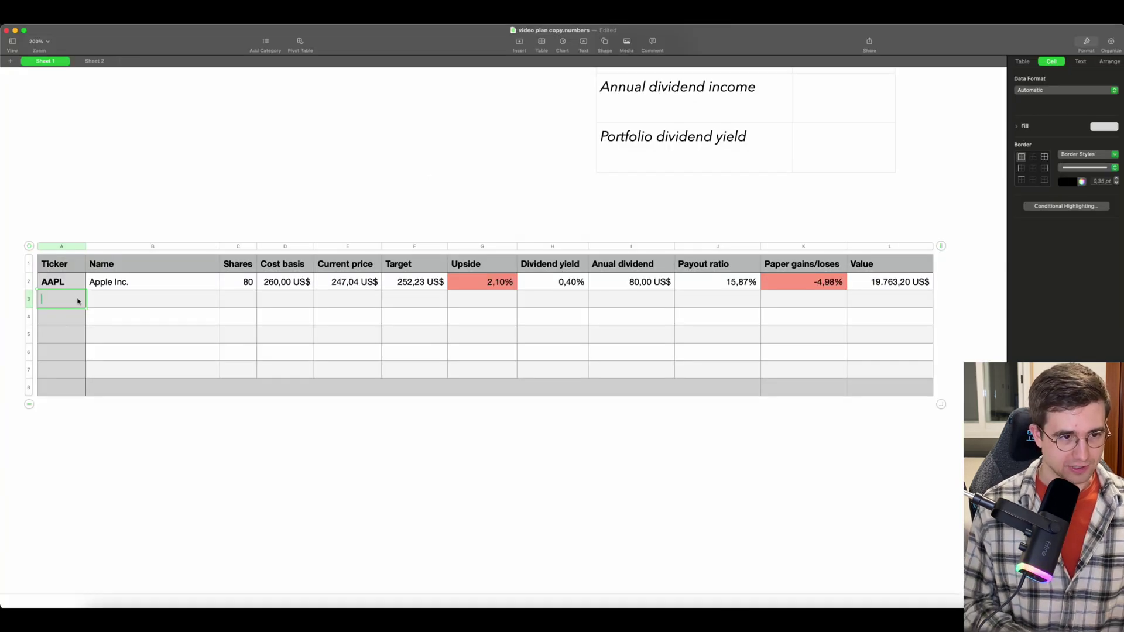
type("AMZN")
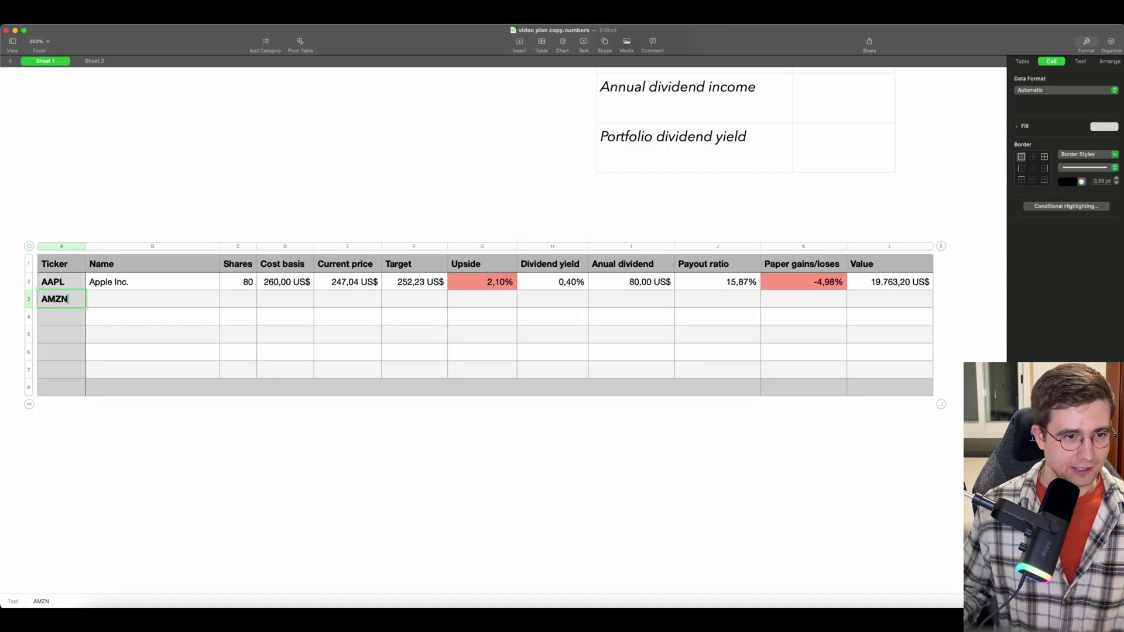
double_click(61, 317)
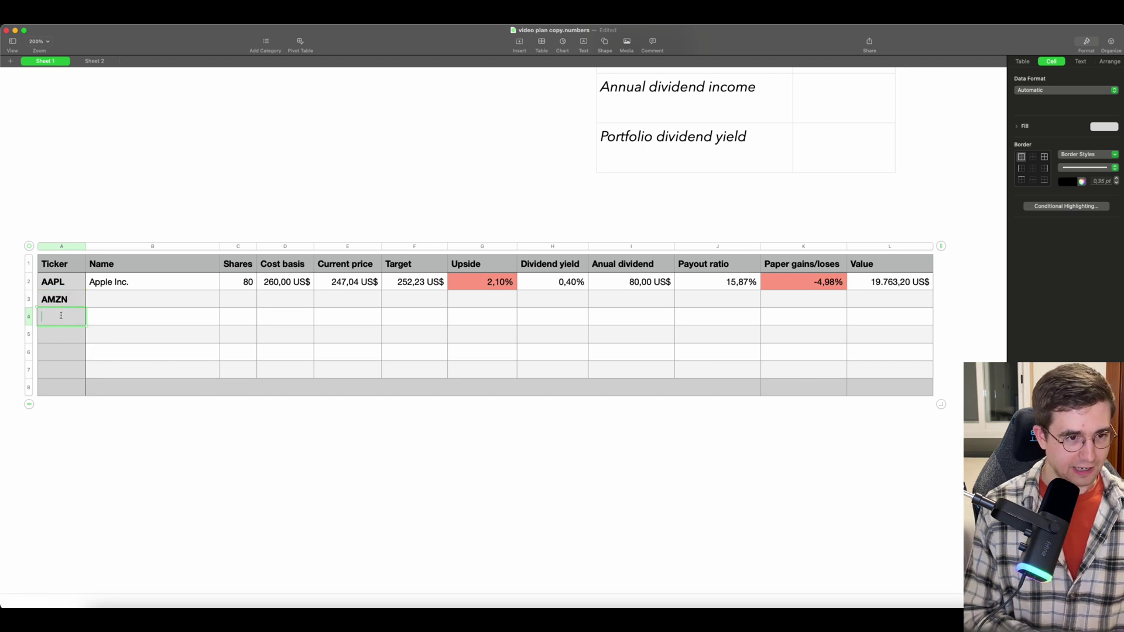
type("MSFT")
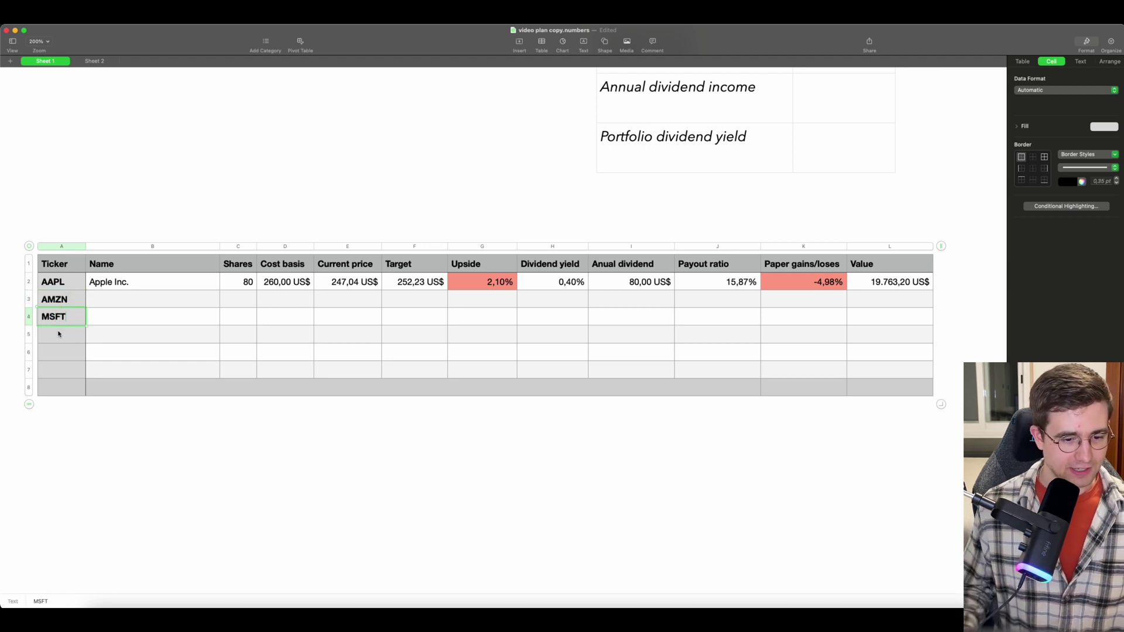
double_click(59, 334)
type("GOOGL")
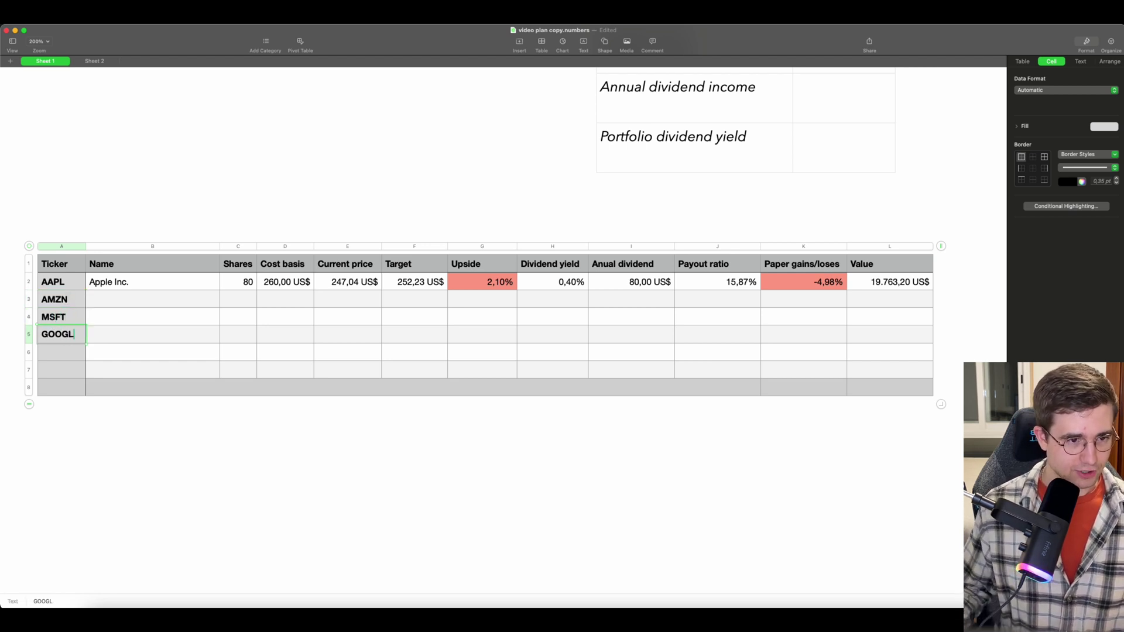
left_click(49, 352)
type("PLTR")
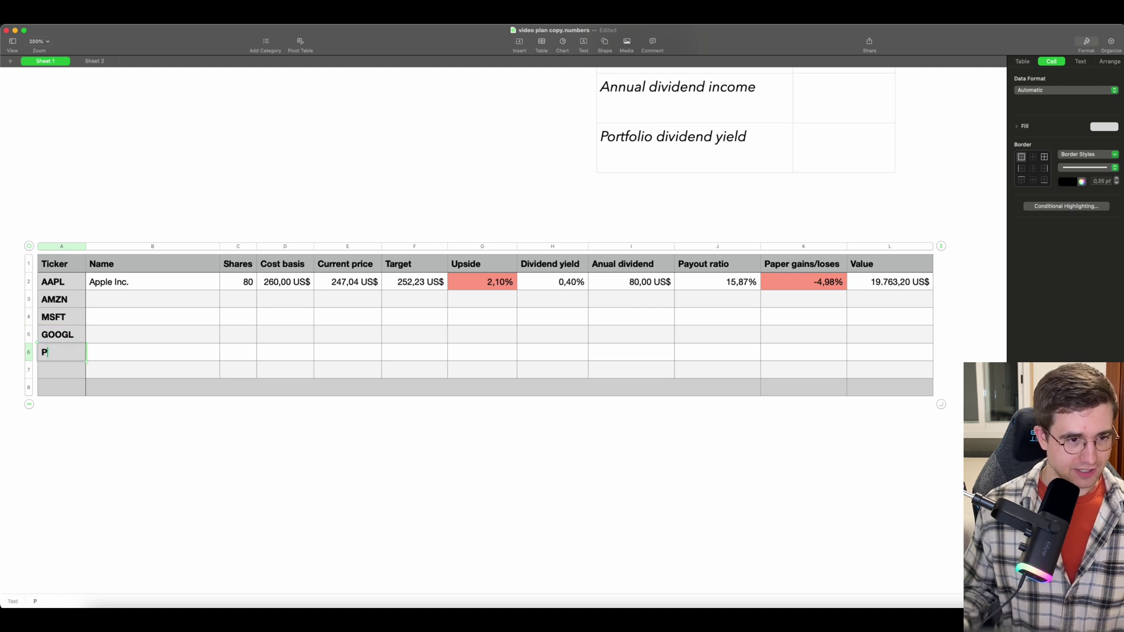
left_click(49, 373)
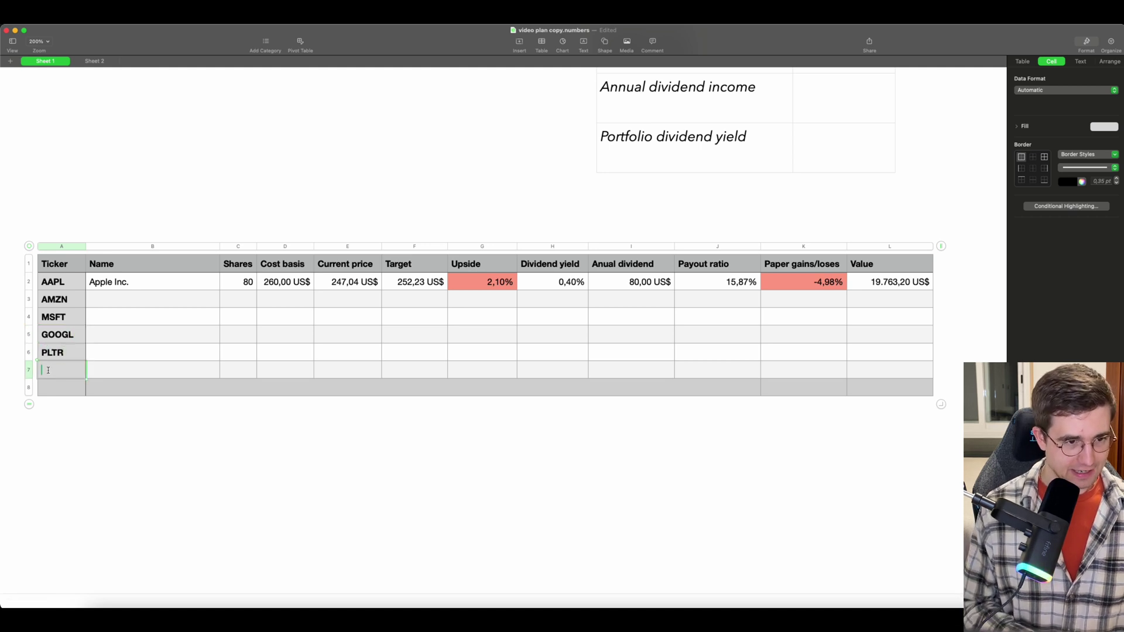
type("AMD")
left_click(117, 368)
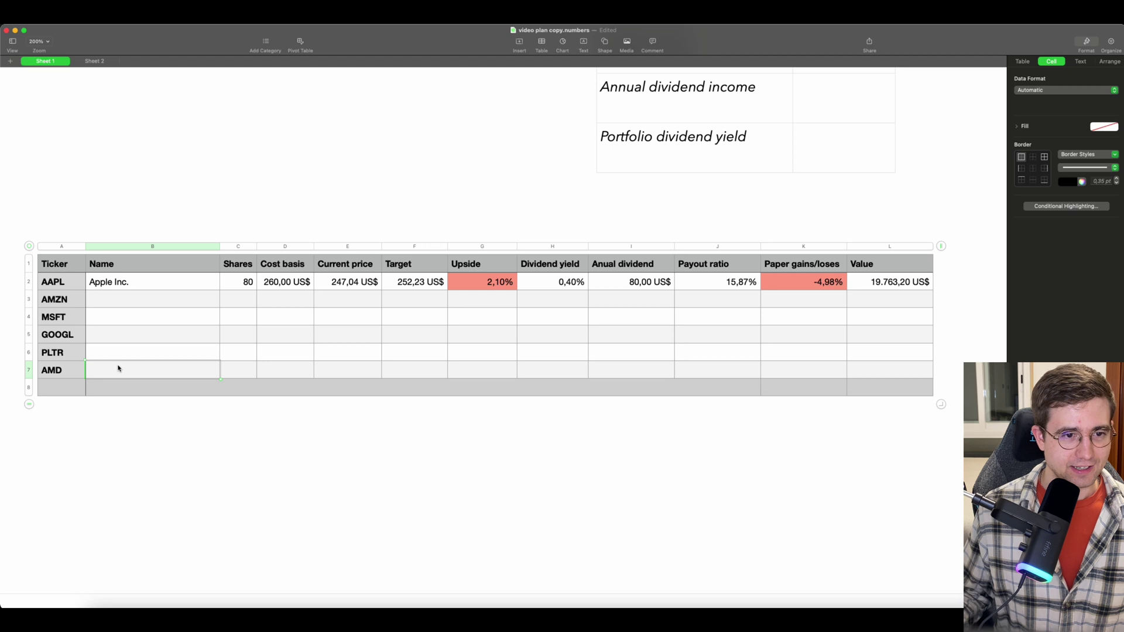
left_click(127, 287)
Step: Fill the Apple row's formulas in B2:L2 down to row 7 for every ticker
left_click(860, 287, "shift")
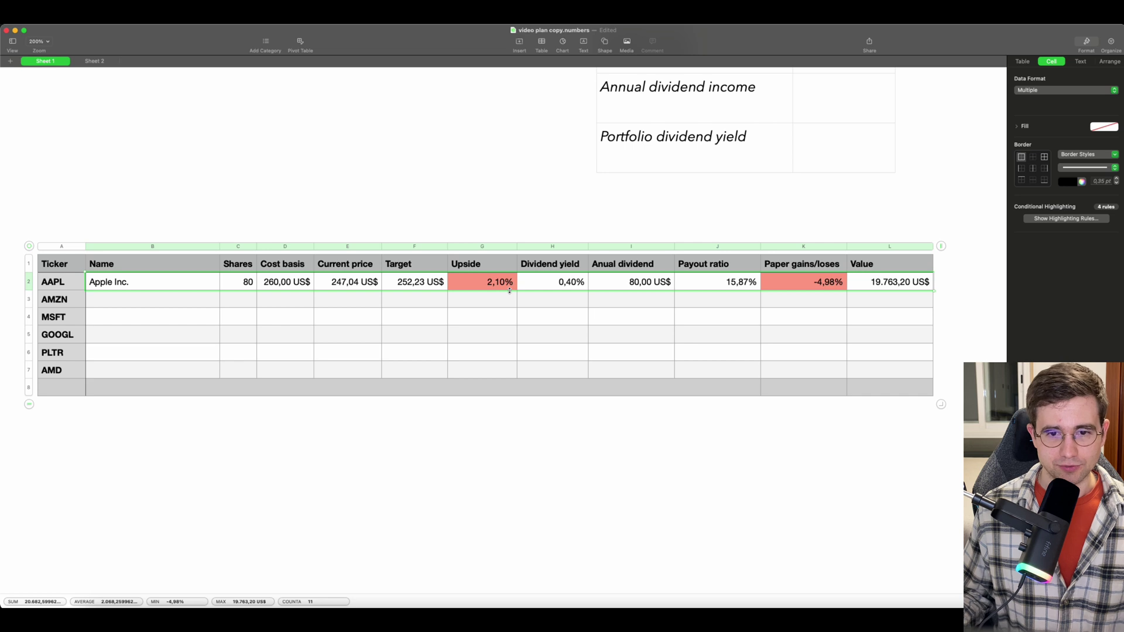
left_click_drag(509, 291, 506, 371)
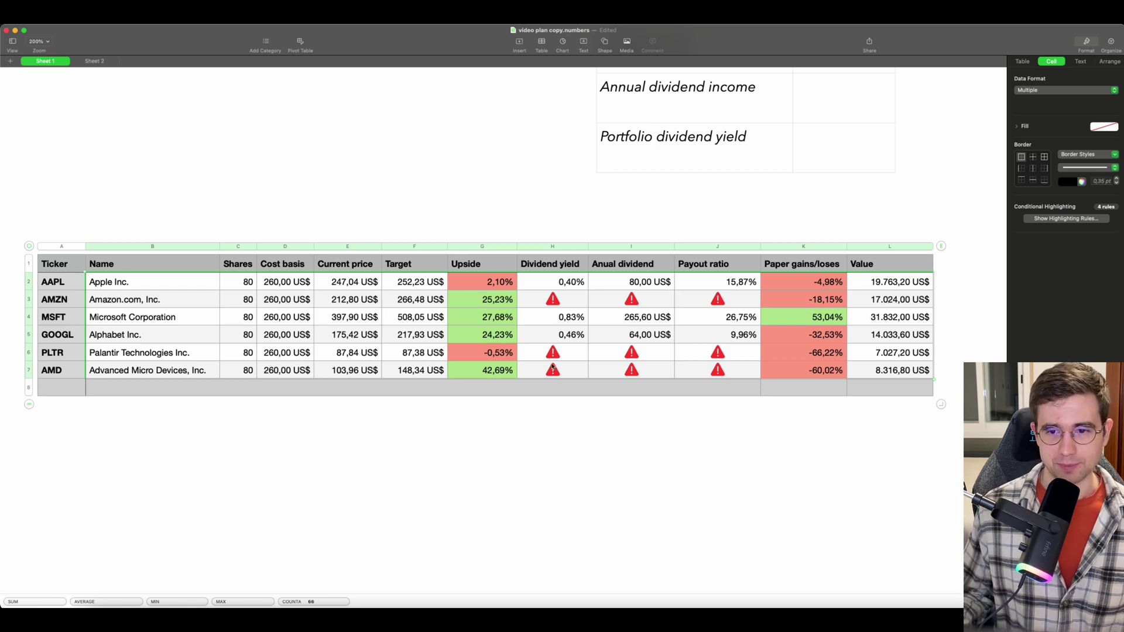
left_click(553, 302)
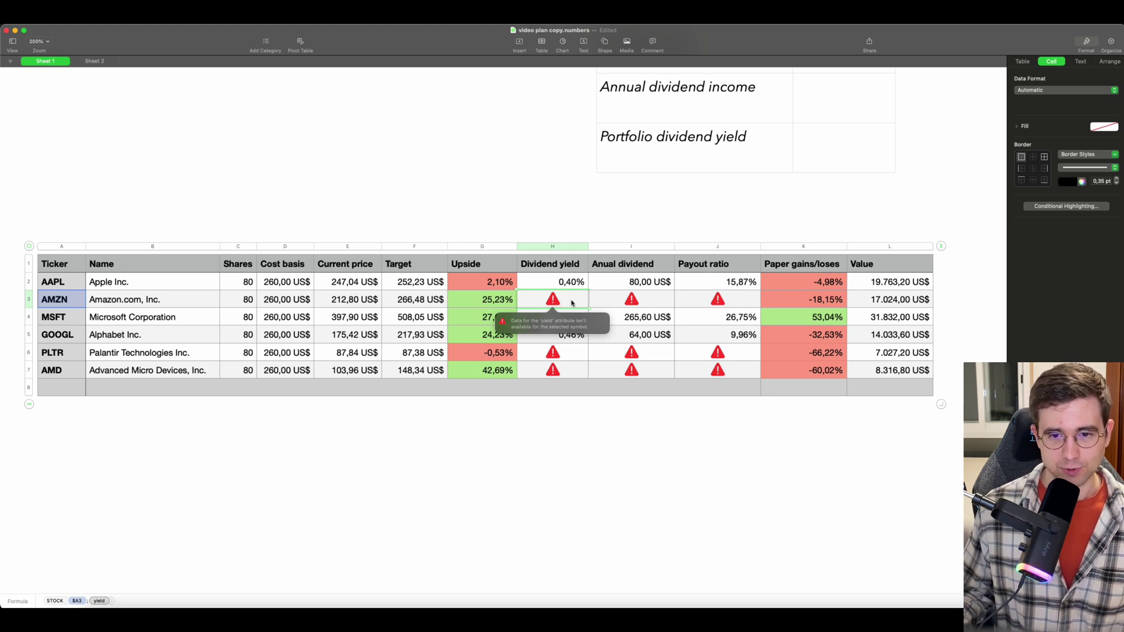
Step: Wrap AMZN's dividend yield STOCK formula in IFERROR(…;0) and fill it down to AMD
double_click(560, 298)
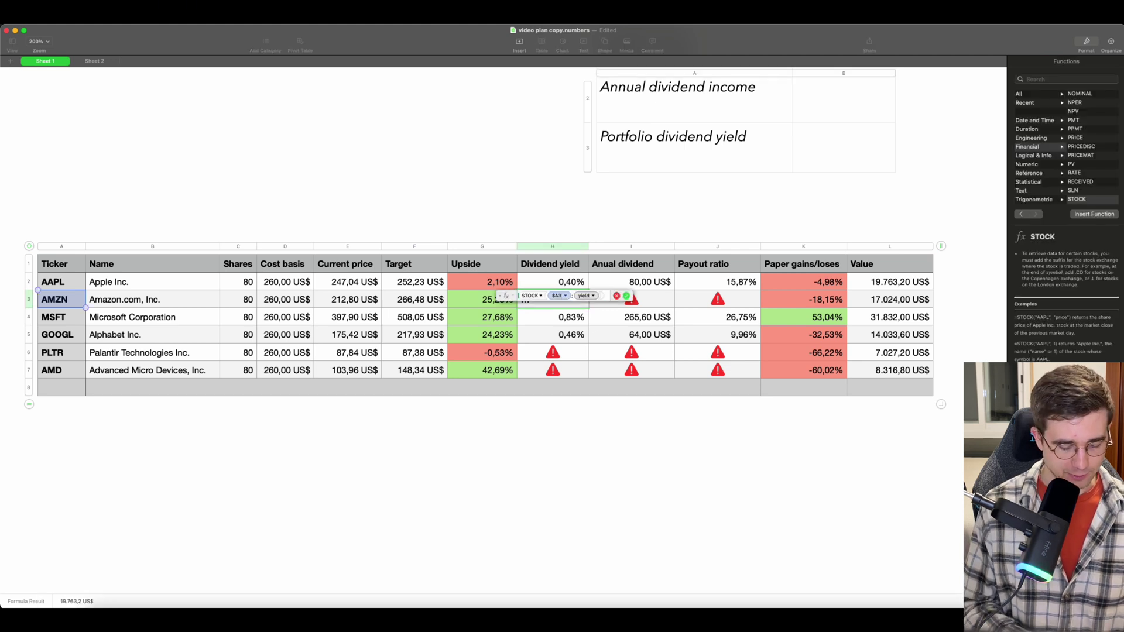
type("iferror")
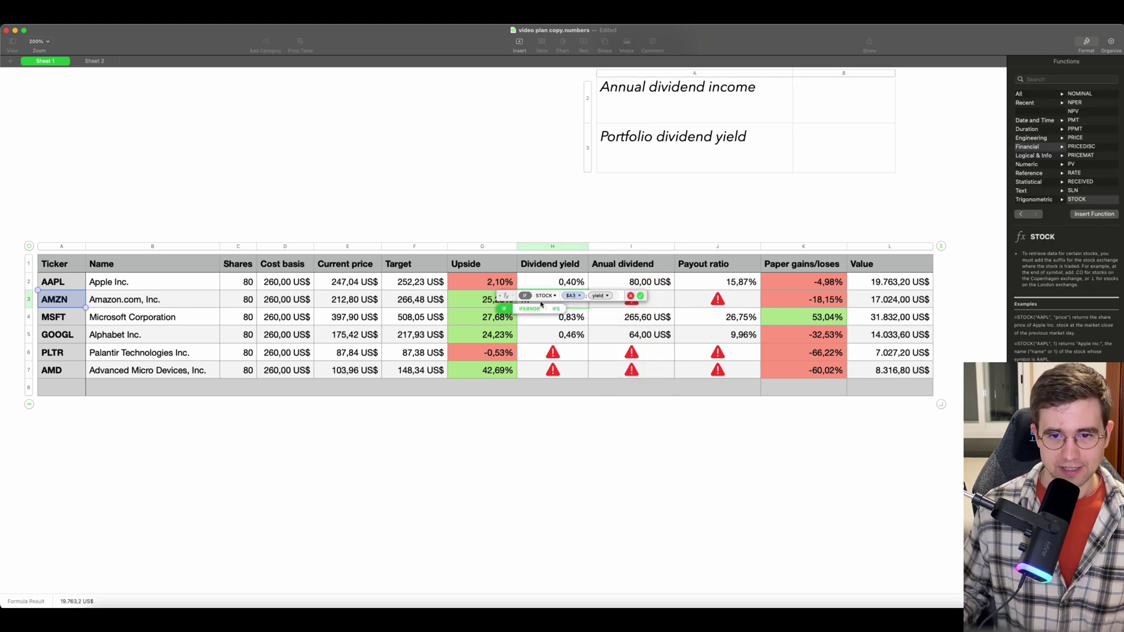
left_click(530, 312)
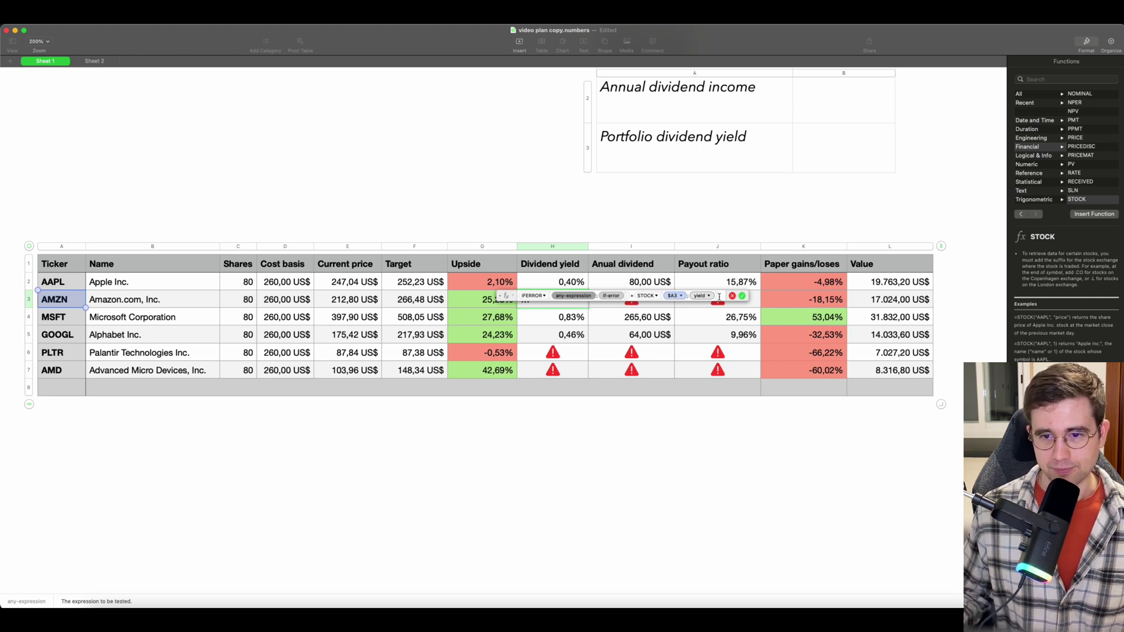
left_click_drag(719, 297, 636, 297)
key("BackSpace")
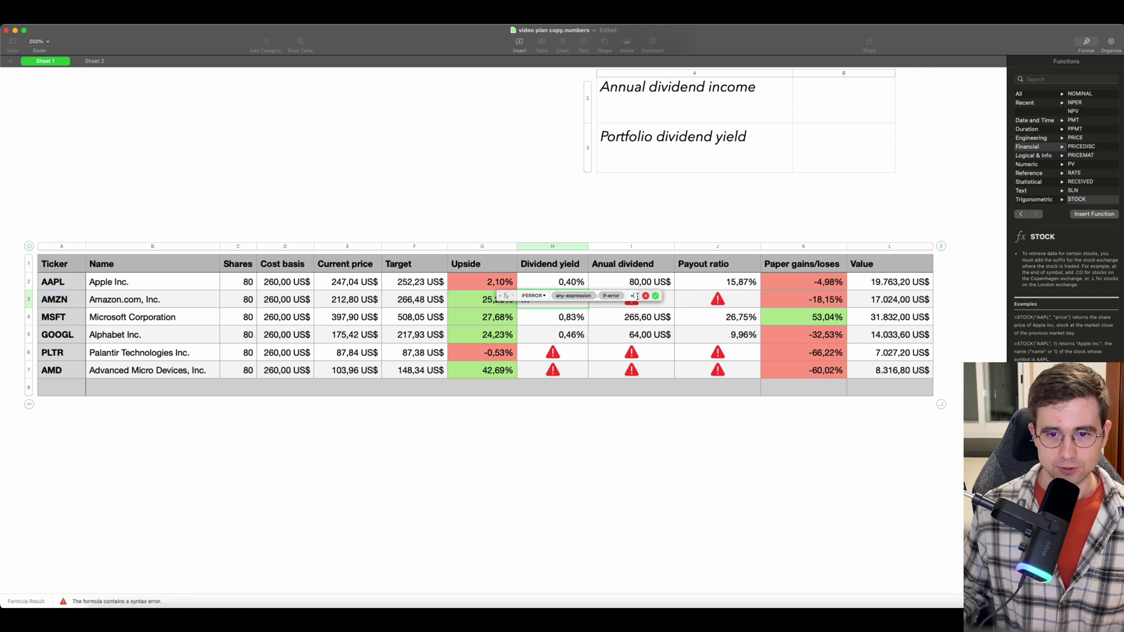
key("BackSpace")
left_click(589, 297)
type("STOCK($A3;")
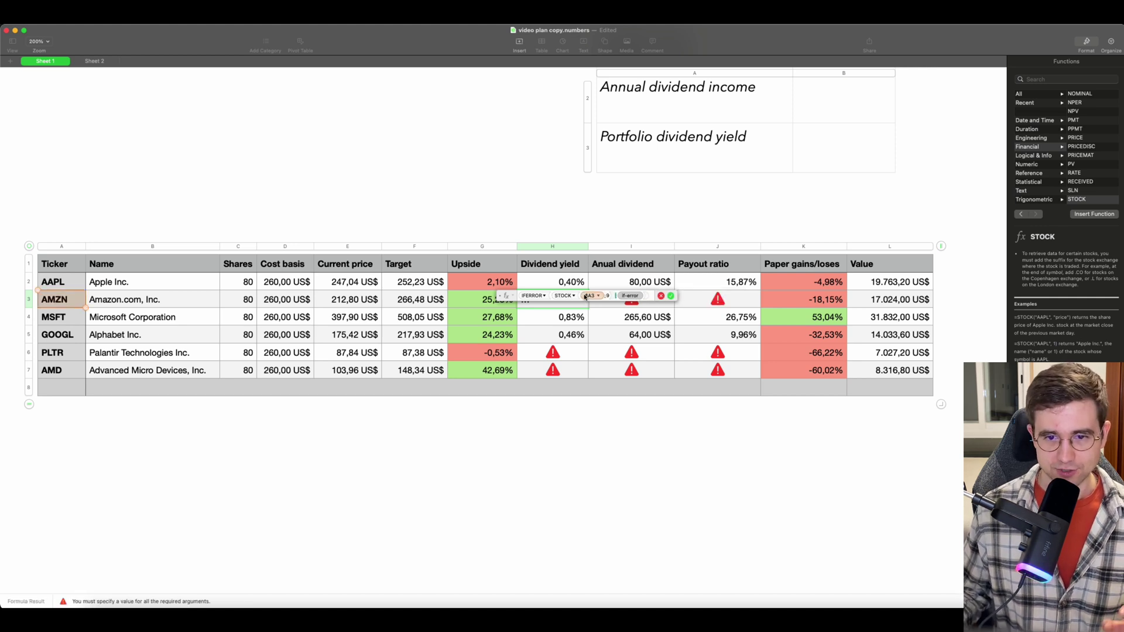
left_click(630, 296)
type("0")
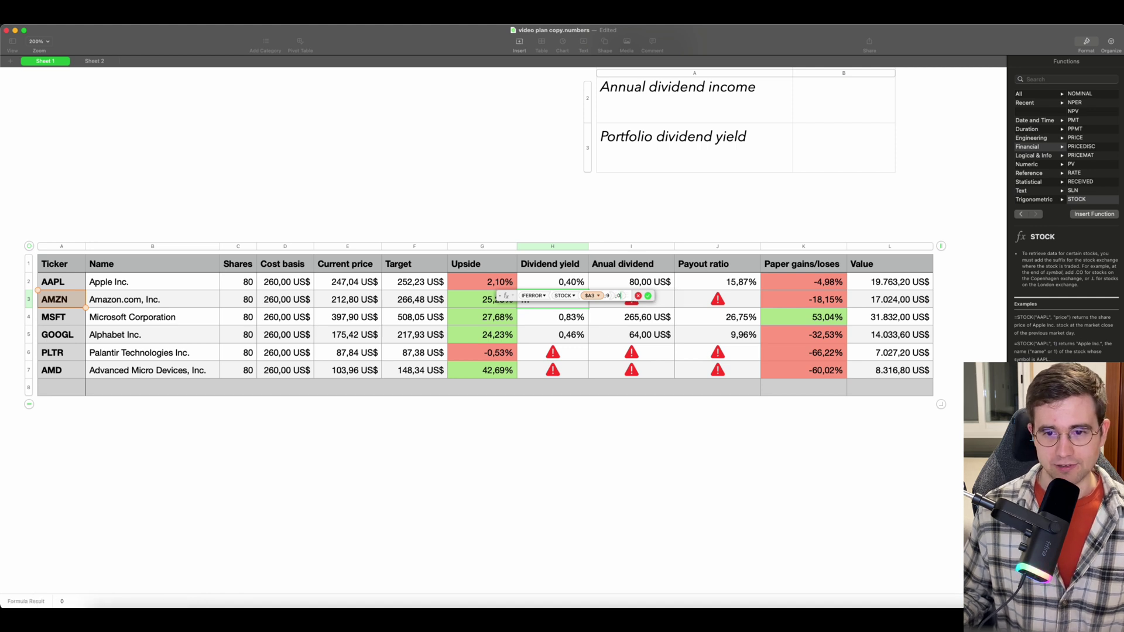
left_click(648, 295)
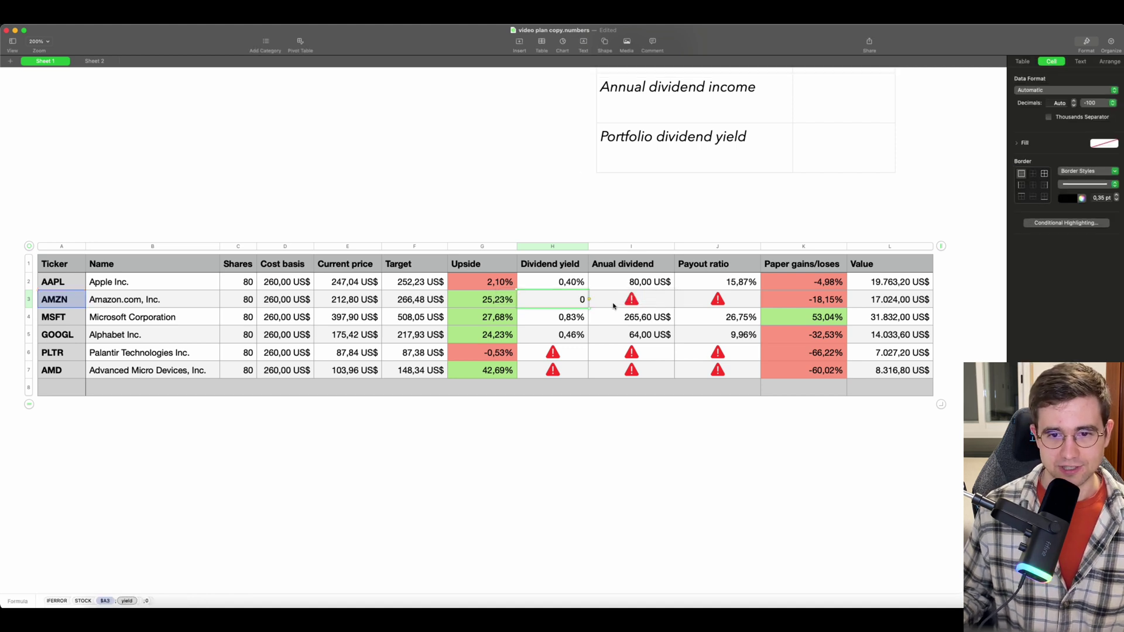
left_click_drag(552, 309, 555, 370)
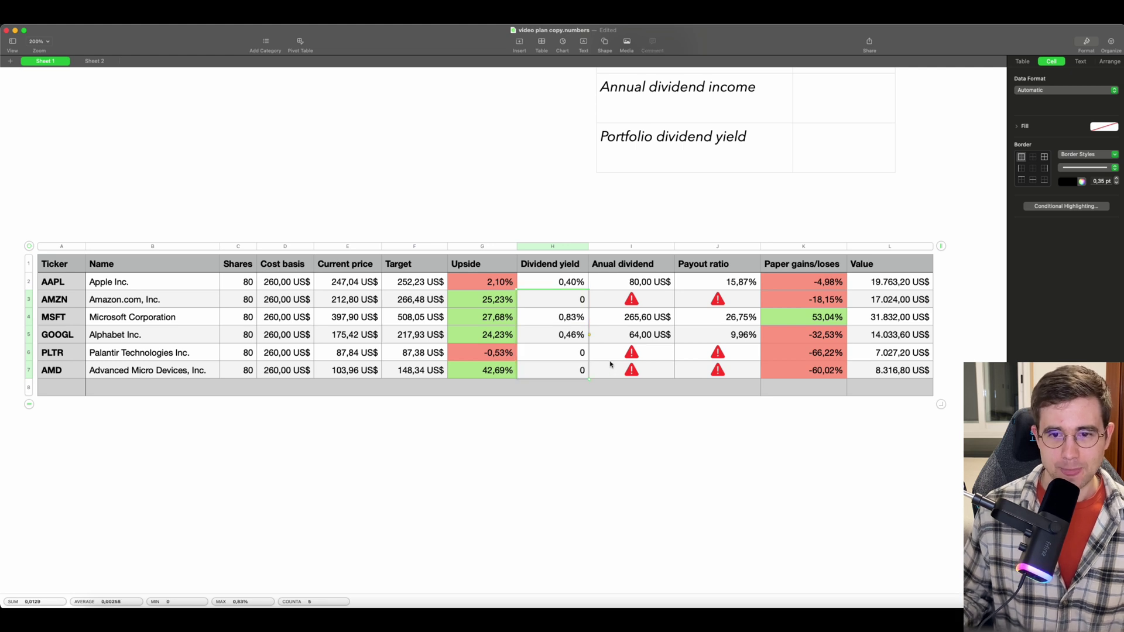
Step: Wrap AMZN's annual dividend formula in IFERROR(…;0) and fill it down to AMD
double_click(657, 299)
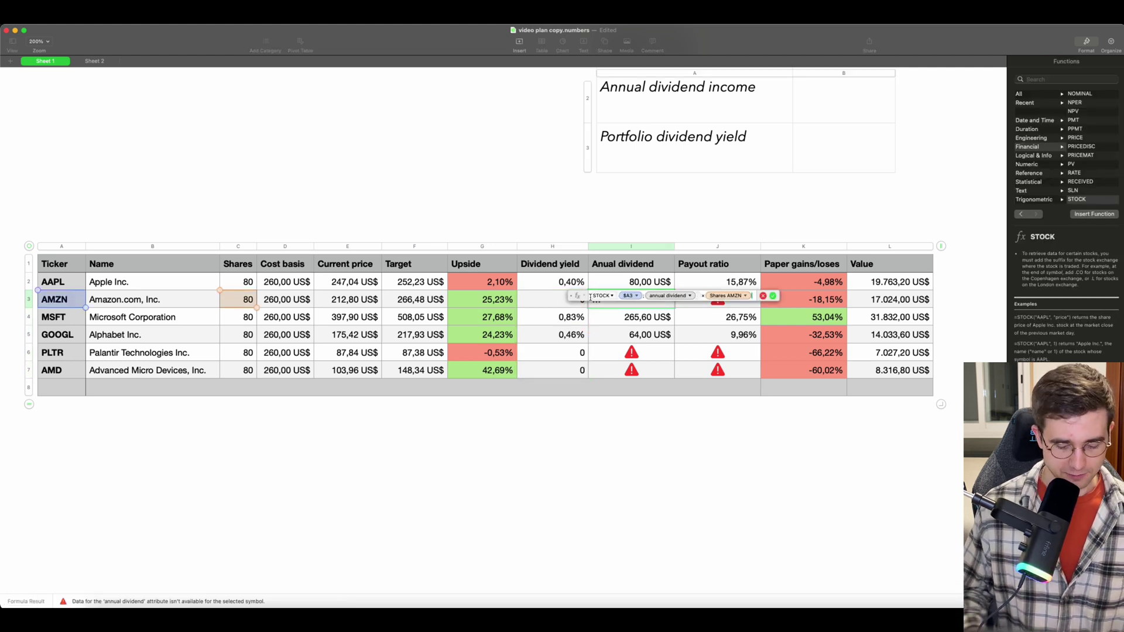
type("IF")
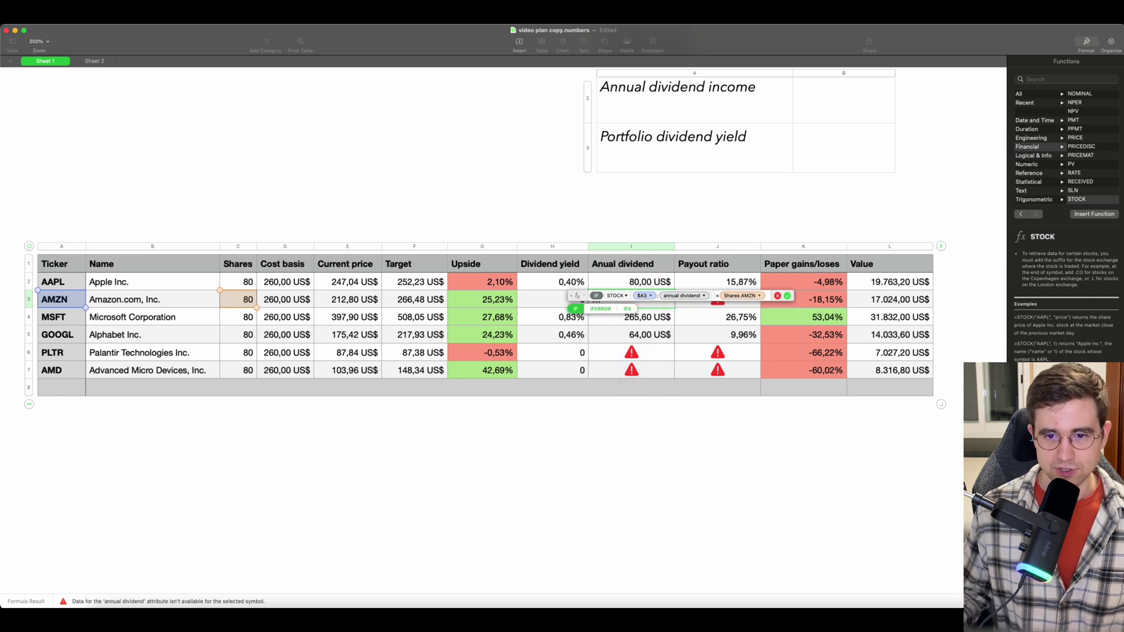
left_click(597, 309)
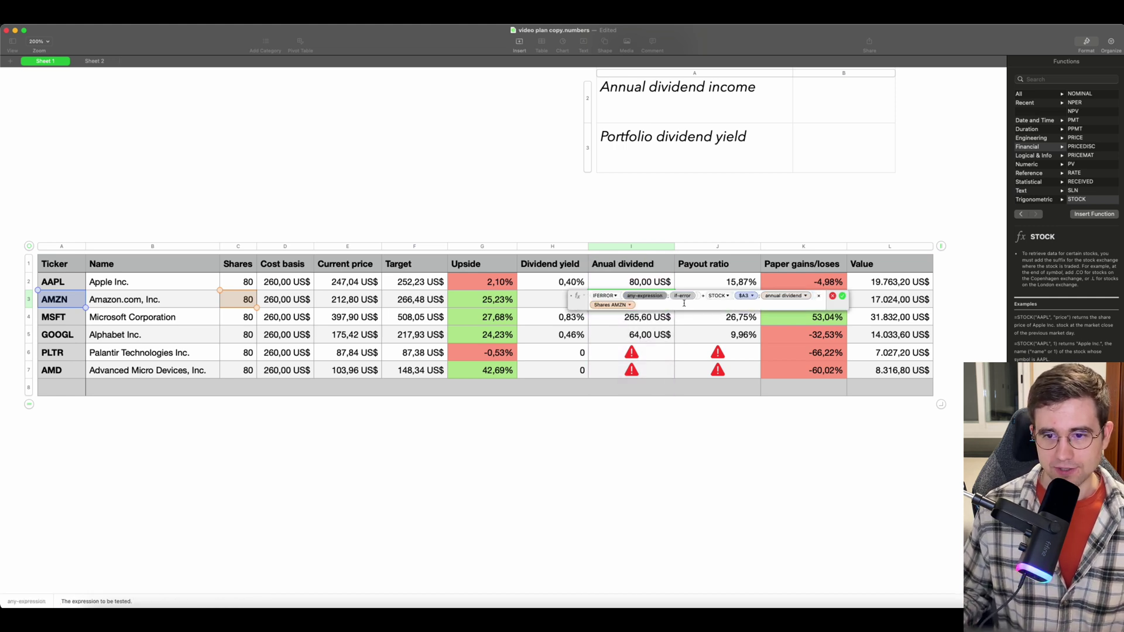
left_click(709, 298)
key("shift+End")
key("BackSpace")
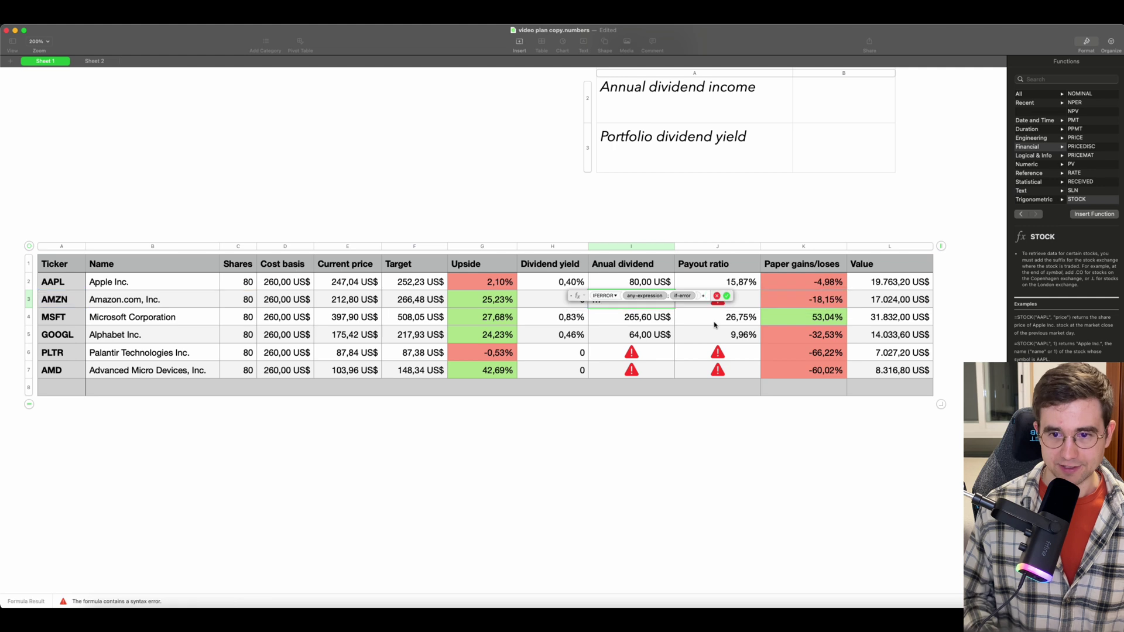
key("BackSpace")
left_click(649, 297)
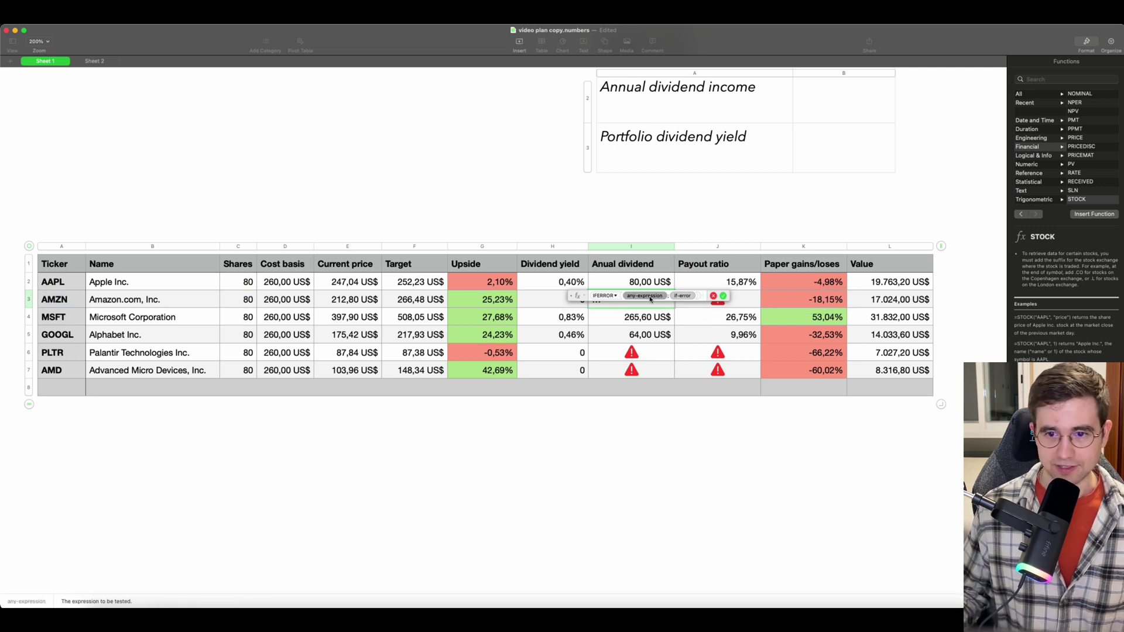
key("cmd+v")
left_click(753, 295)
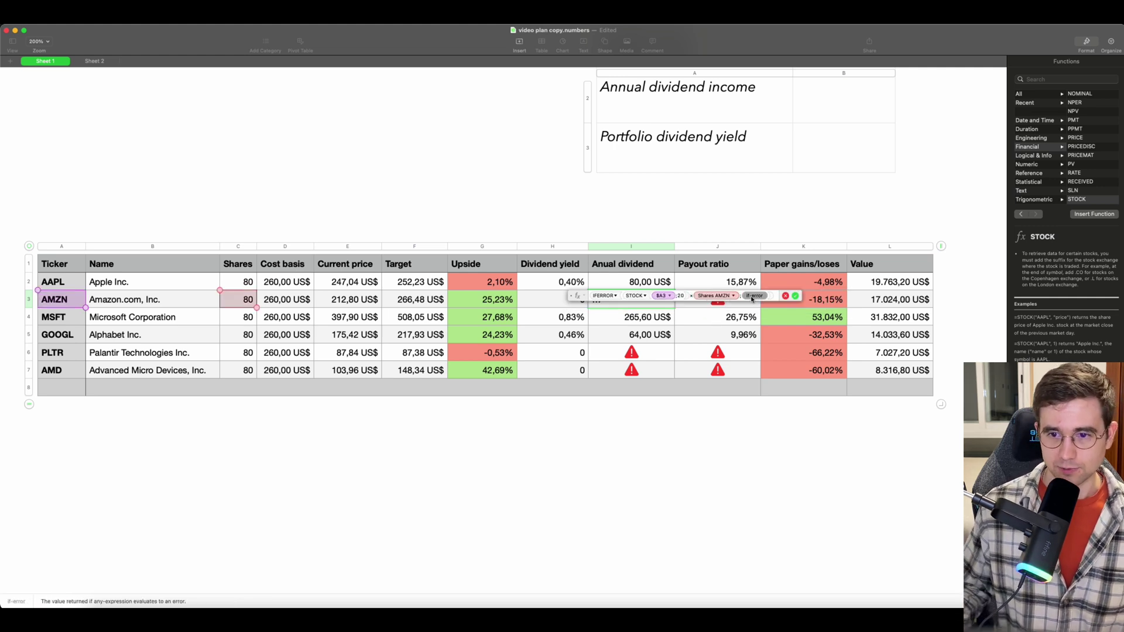
type("0")
left_click(772, 298)
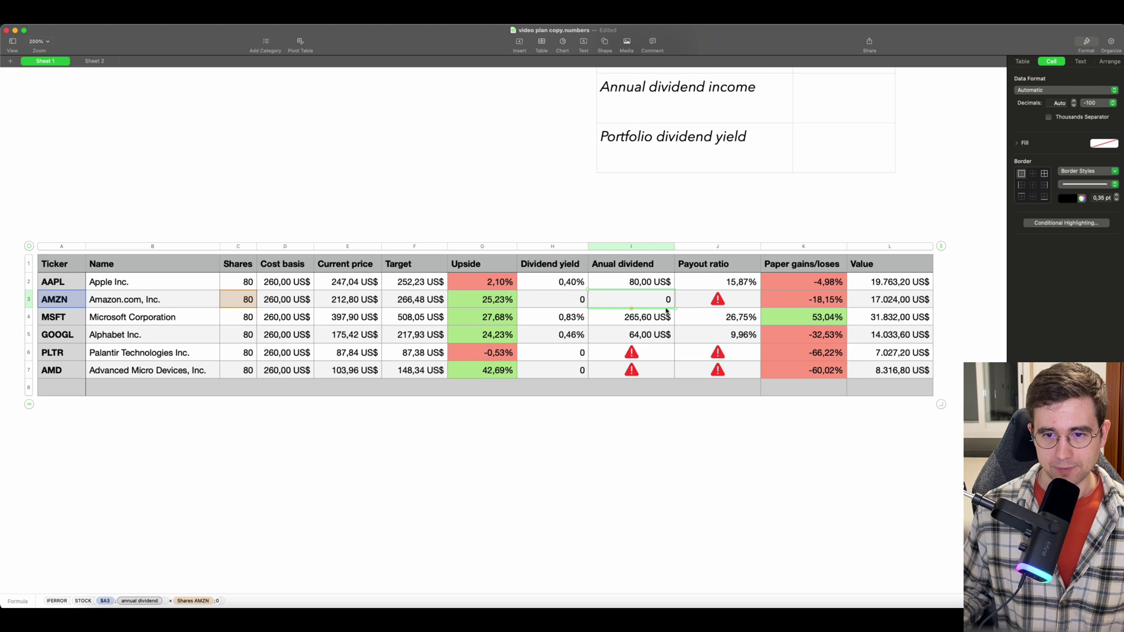
left_click_drag(631, 308, 631, 377)
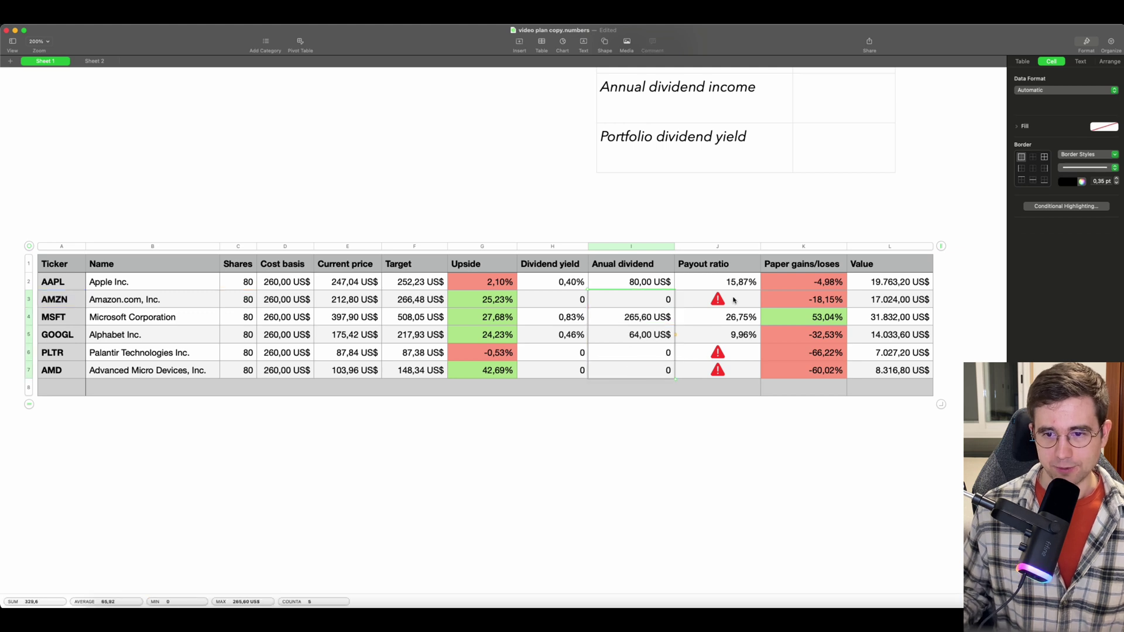
Step: Wrap AMZN's payout ratio formula in IFERROR(…;0) and fill it down to AMD
double_click(723, 301)
key("super+Left")
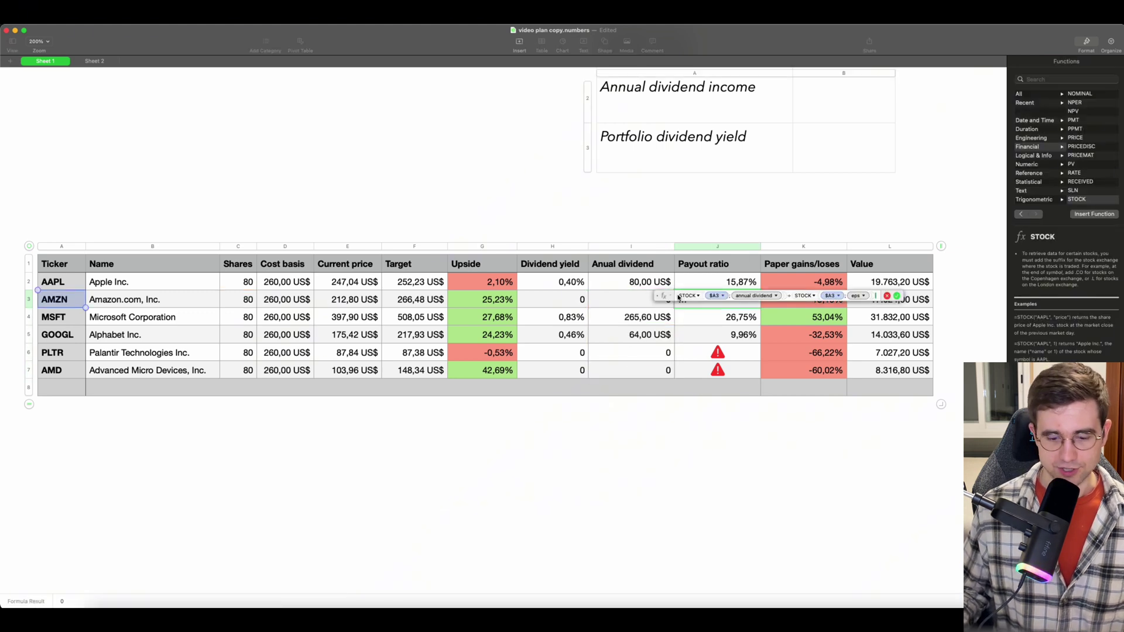
type("IF")
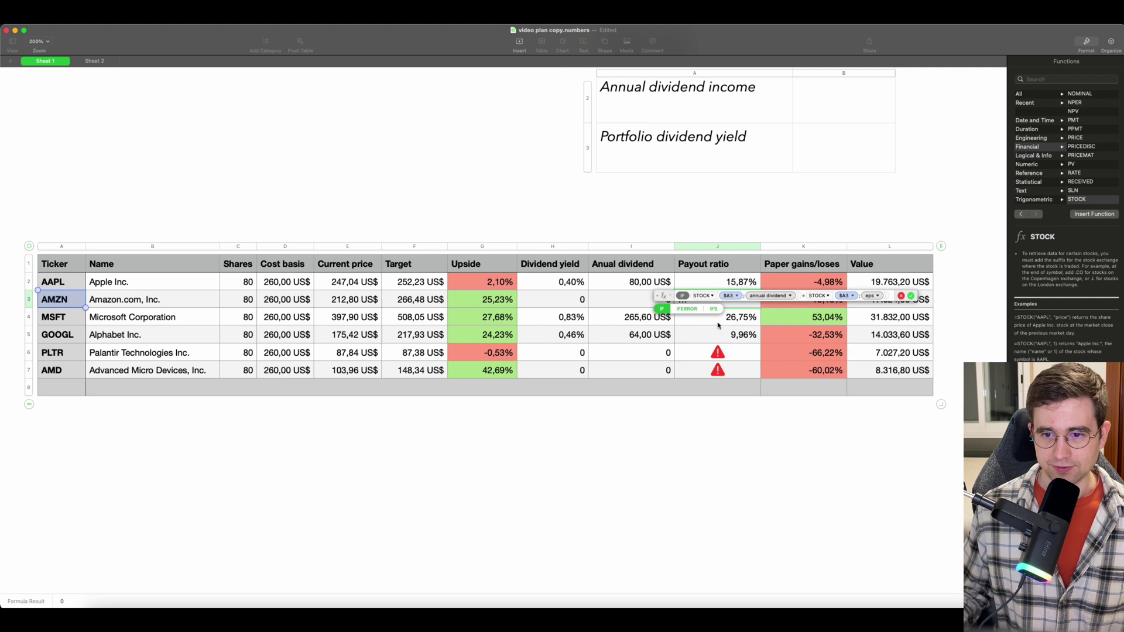
left_click(680, 309)
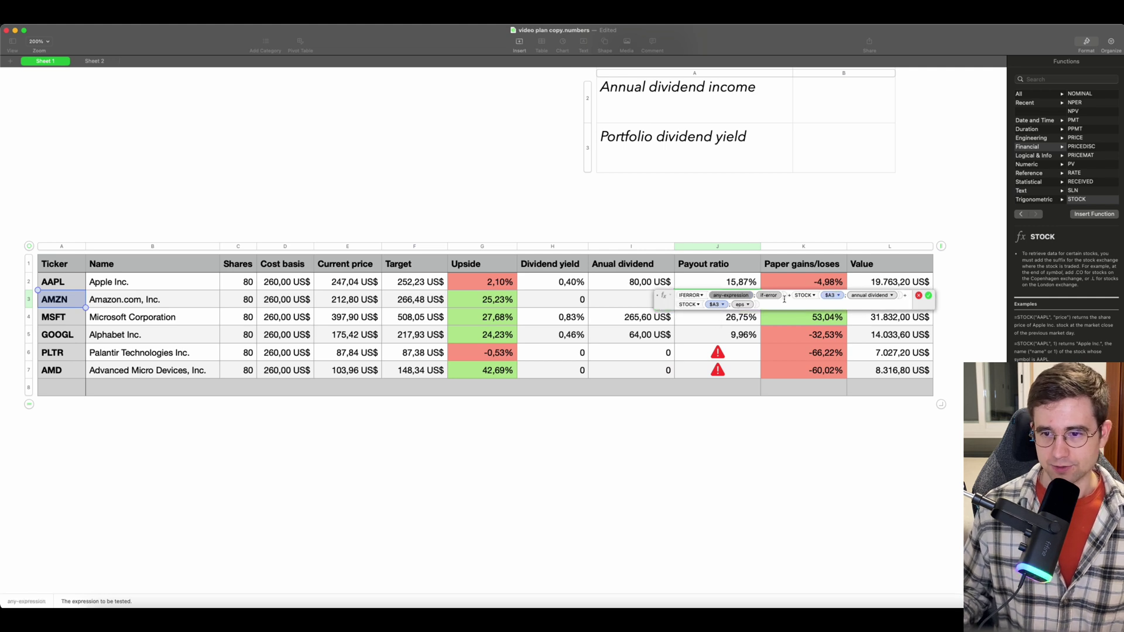
left_click(784, 299)
key("shift+super+Right")
key("super+x")
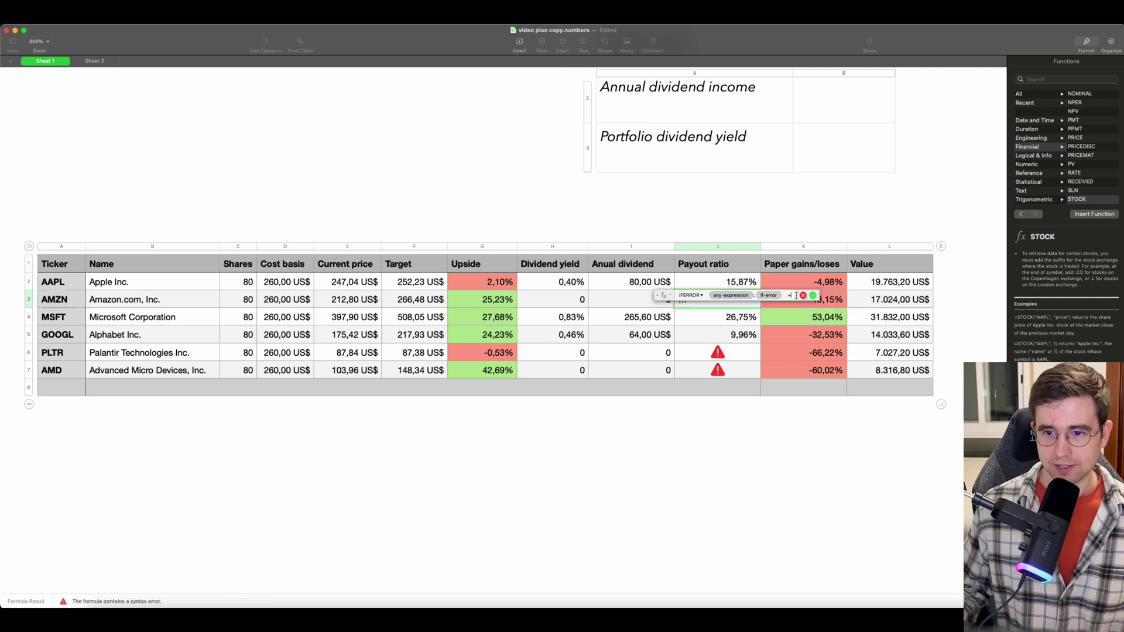
key("BackSpace")
left_click(730, 296)
key("super+v")
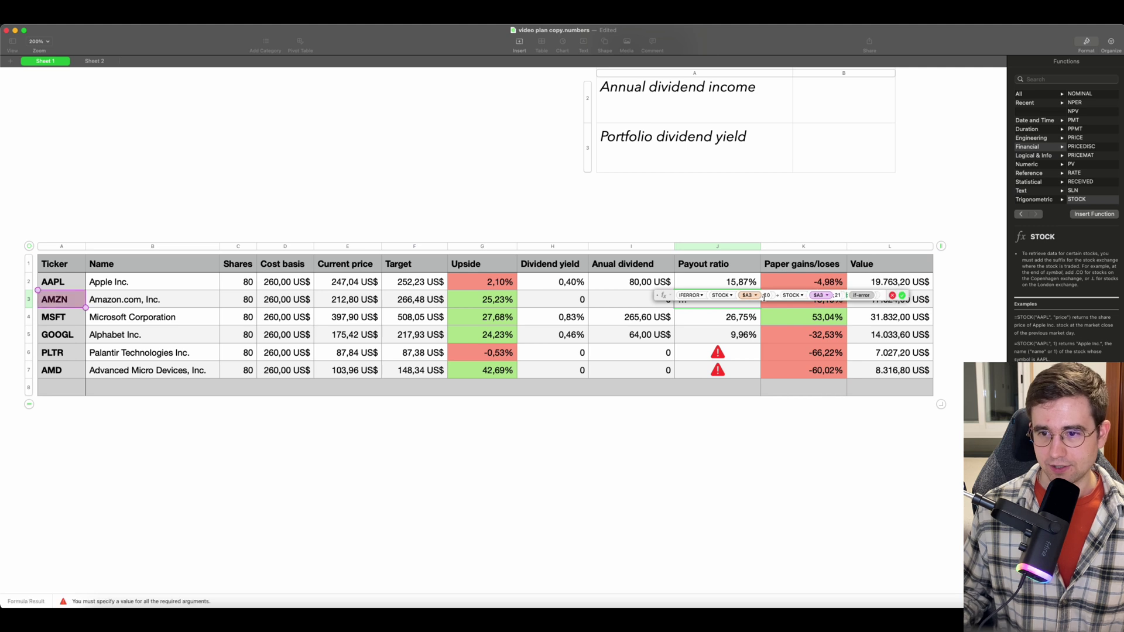
left_click(860, 296)
type("0")
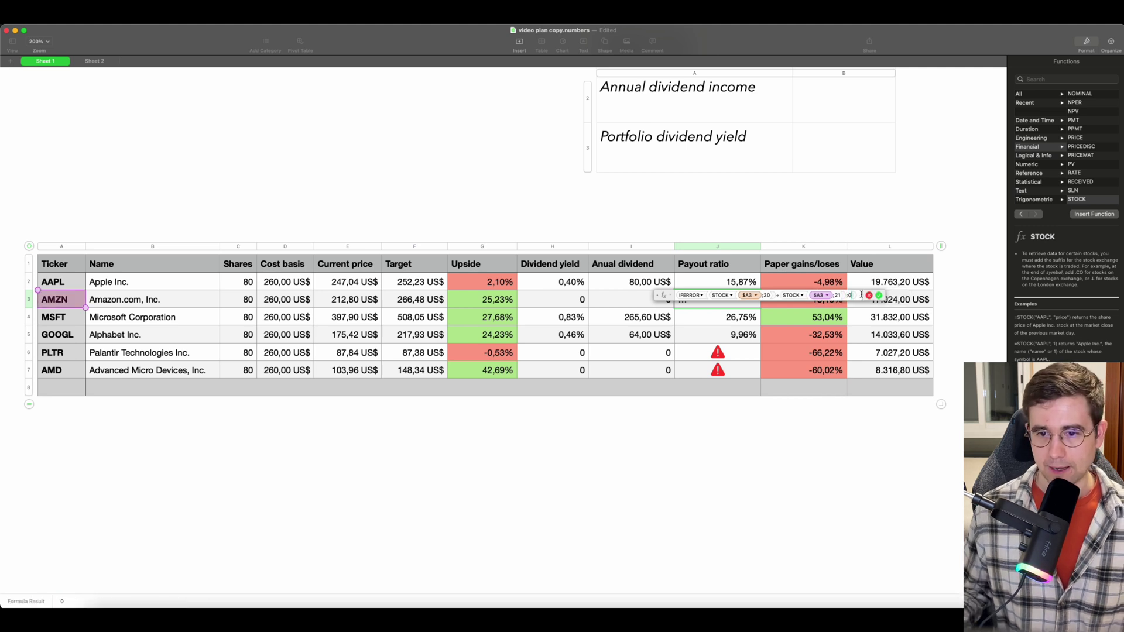
key("Return")
left_click_drag(718, 308, 718, 371)
left_click(240, 284)
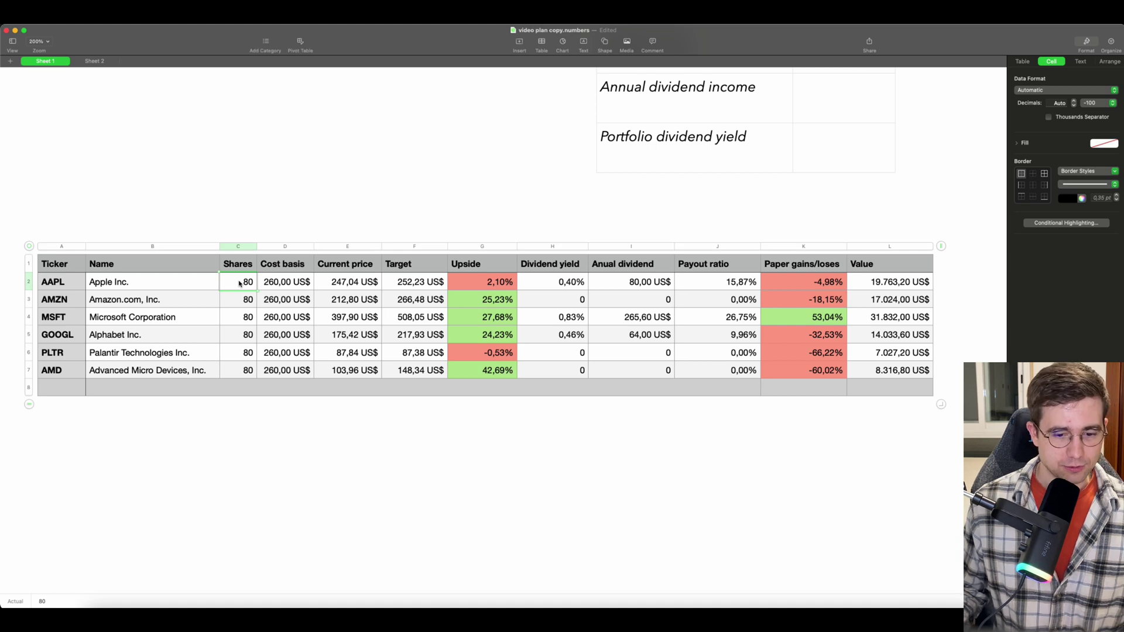
Step: Set share counts to 30 for MSFT, 90 for GOOGL, 150 for PLTR and 100 for AMD
left_click(247, 319)
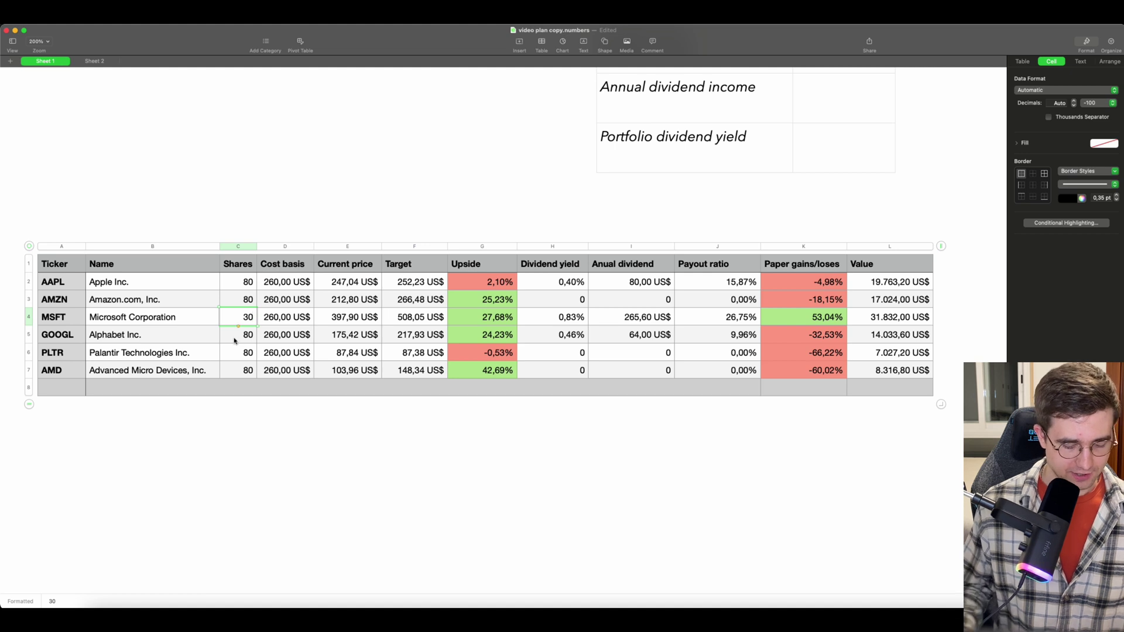
type("30")
key("Return")
type("90")
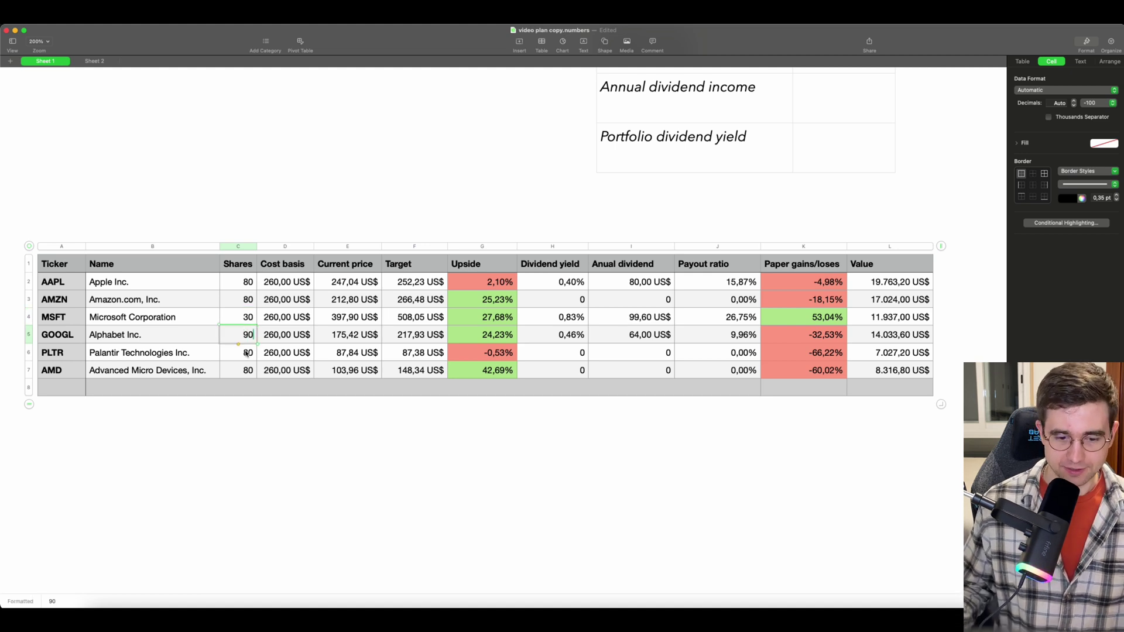
key("Return")
type("150")
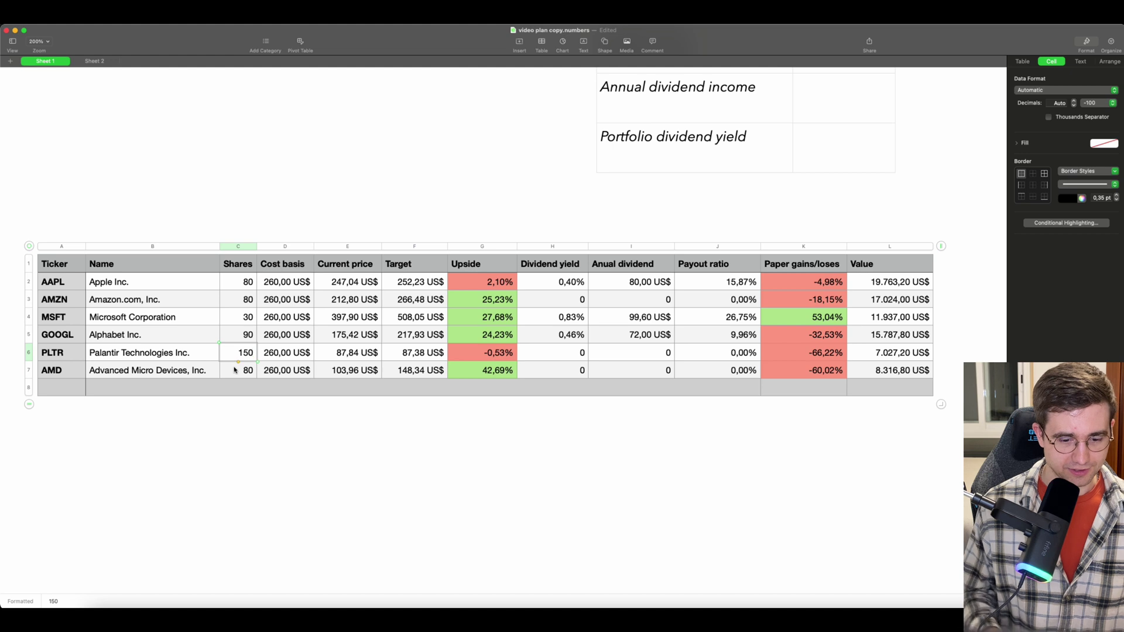
key("Return")
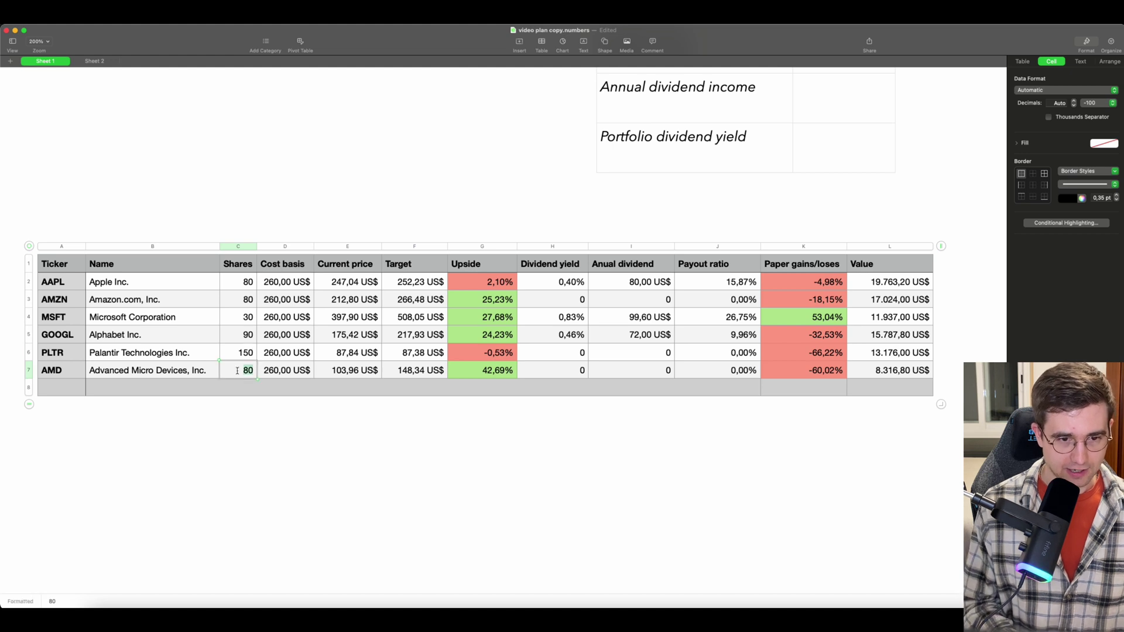
type("100")
key("Return")
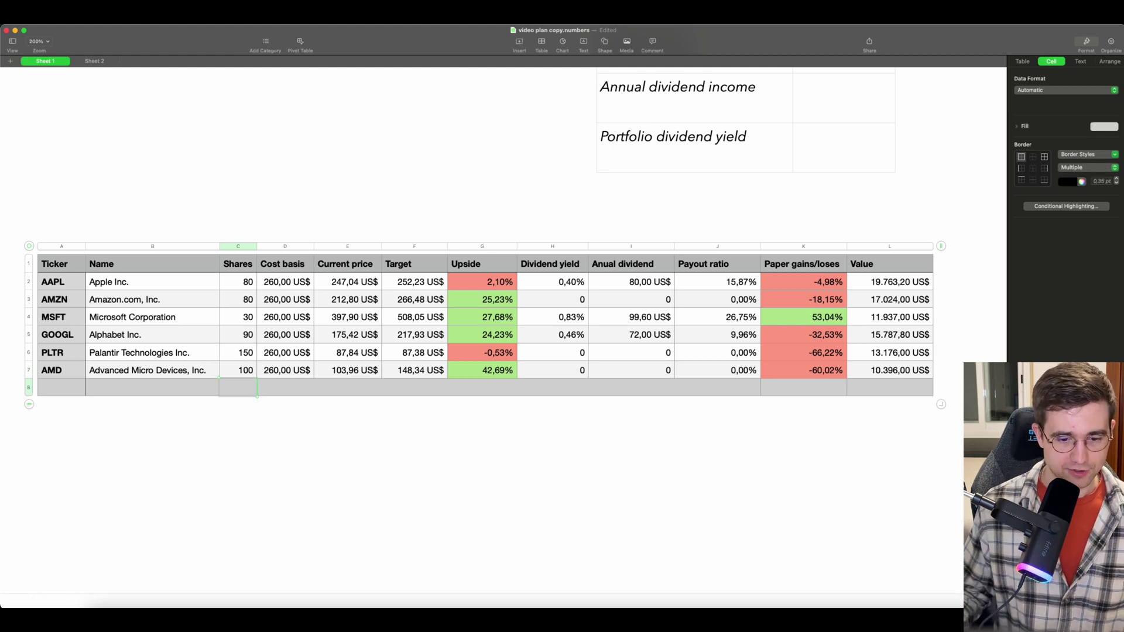
Step: Enter cost bases 150, 250, 190, 50 and 90 for AMZN, MSFT, GOOGL, PLTR and AMD
left_click(283, 306)
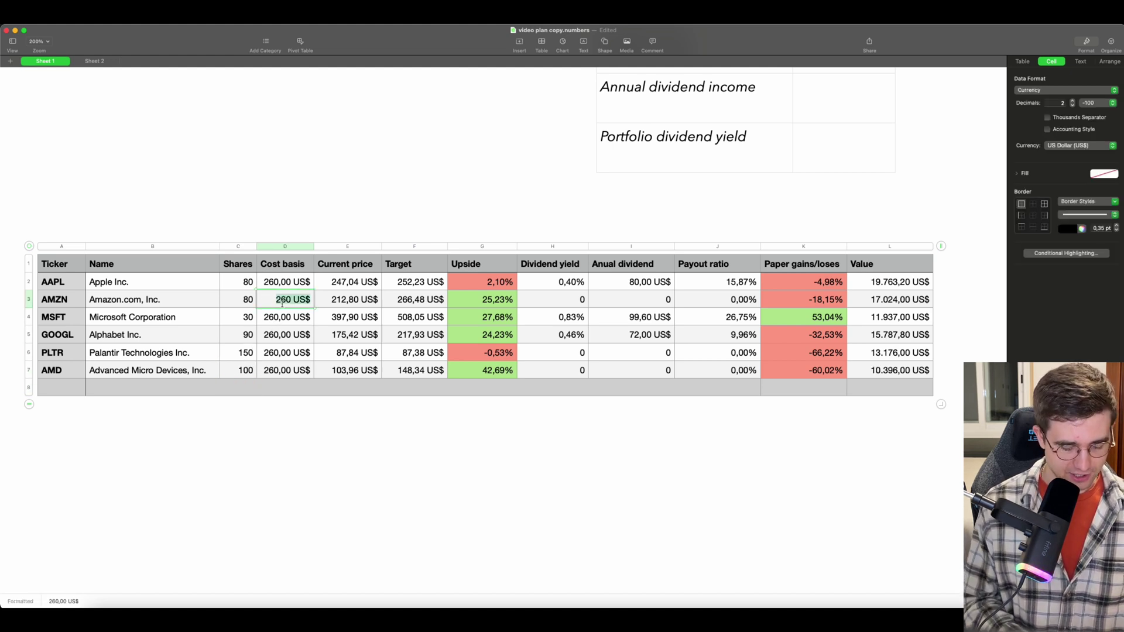
type("150")
key("Return")
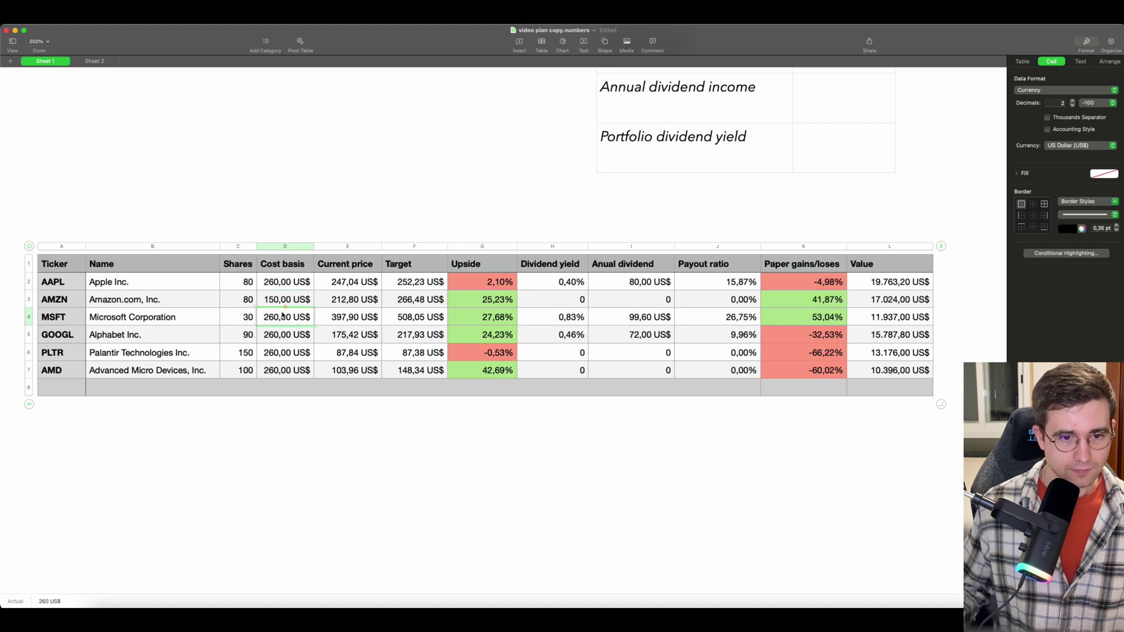
type("2")
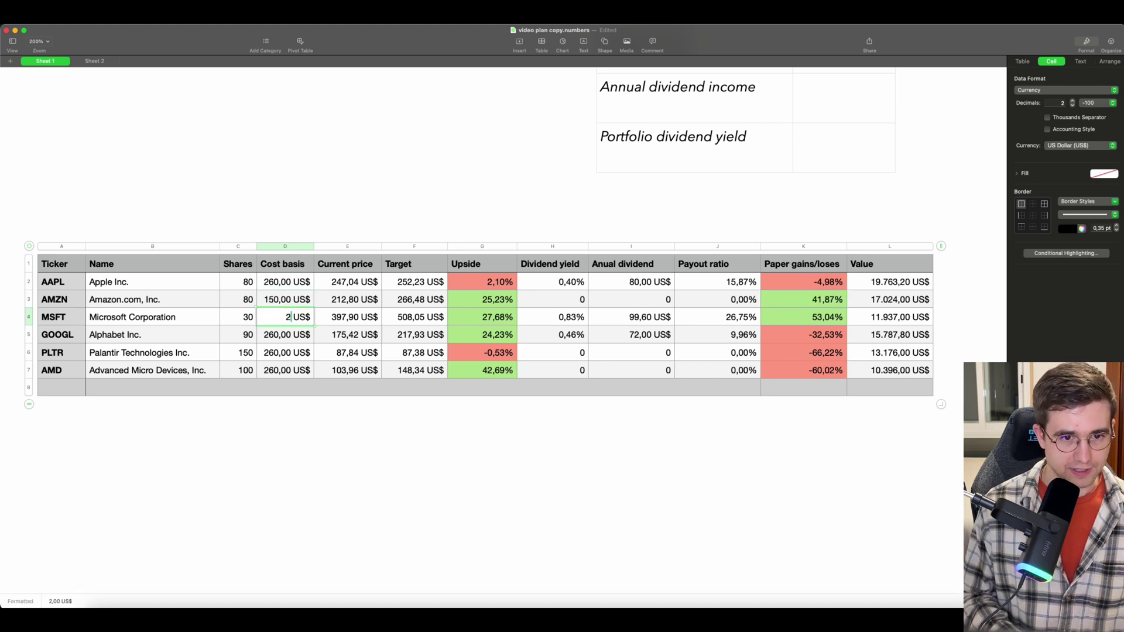
type("50")
key("Return")
type("190")
key("Return")
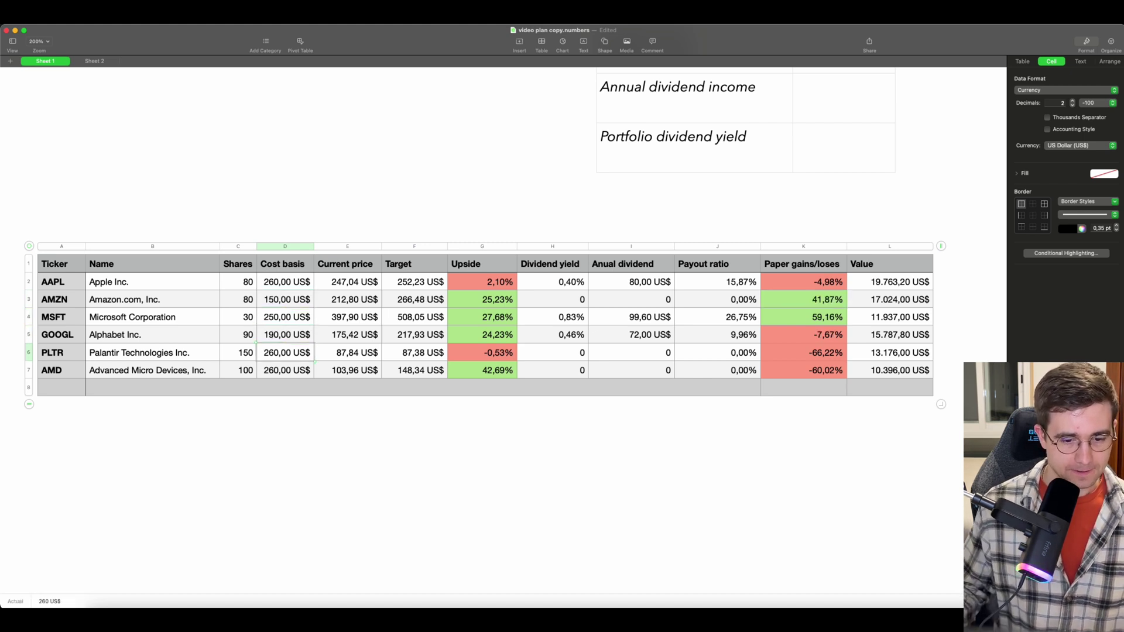
double_click(275, 351)
type("50")
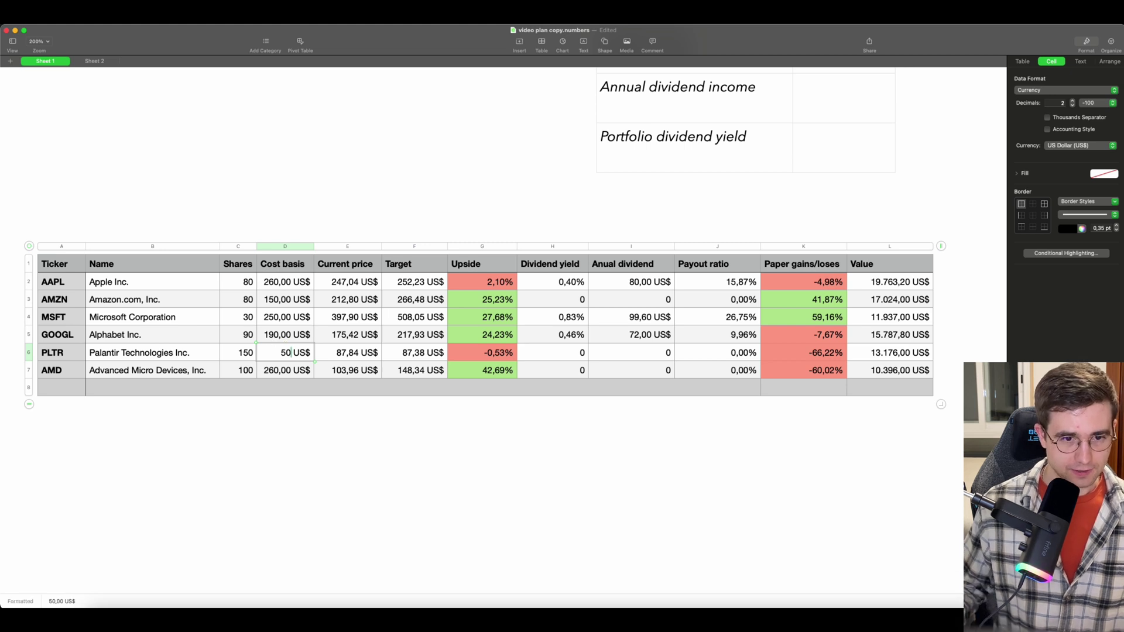
key("Return")
double_click(279, 370)
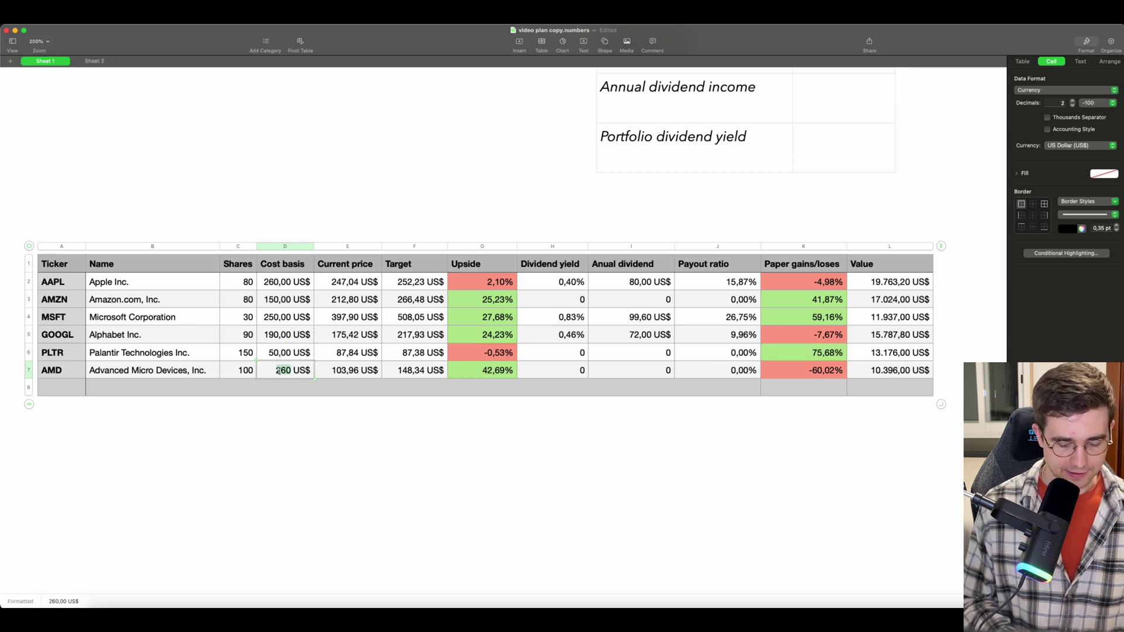
type("90")
key("Return")
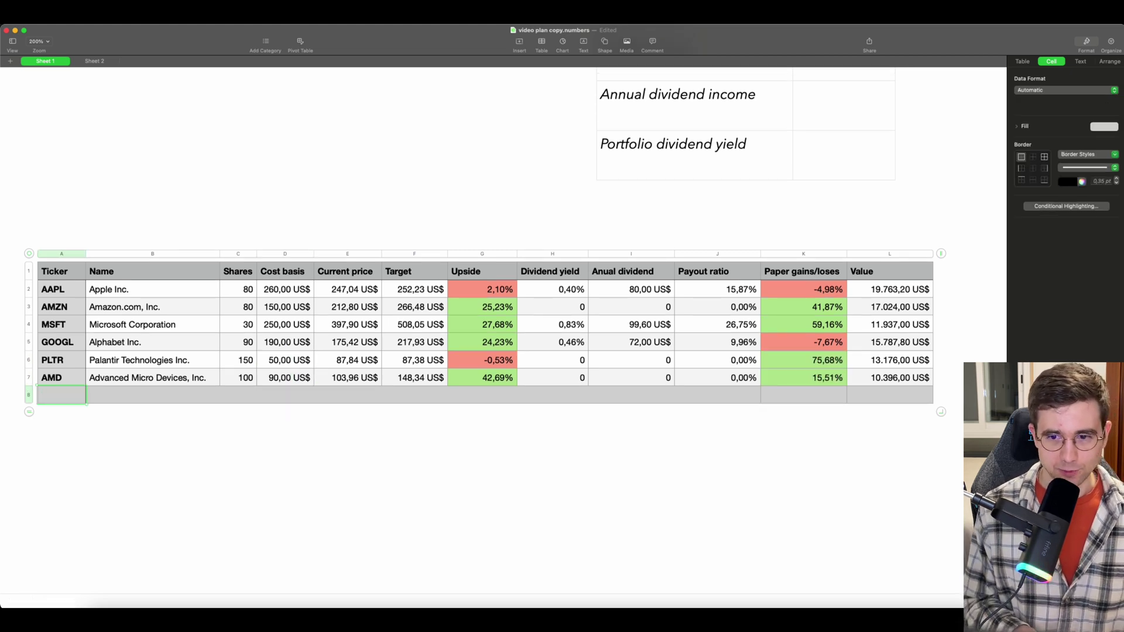
Step: Label row 8 'Portfolio' and total the annual dividends with =SUM(I2:I7), giving 251,60 US$
type("Po")
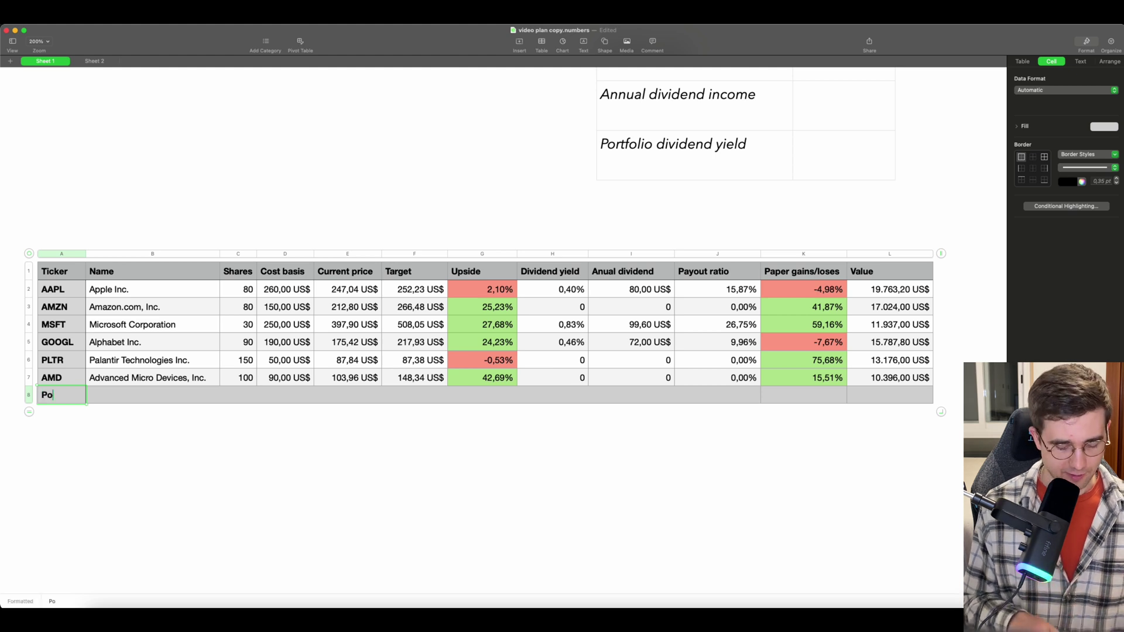
type("rtfolio")
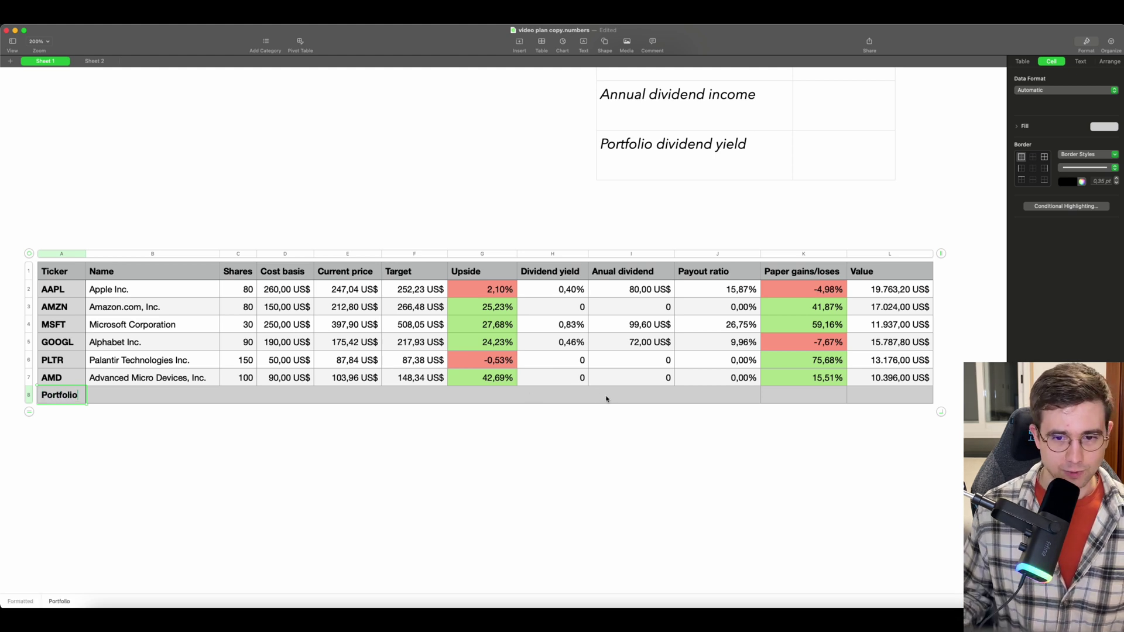
double_click(615, 401)
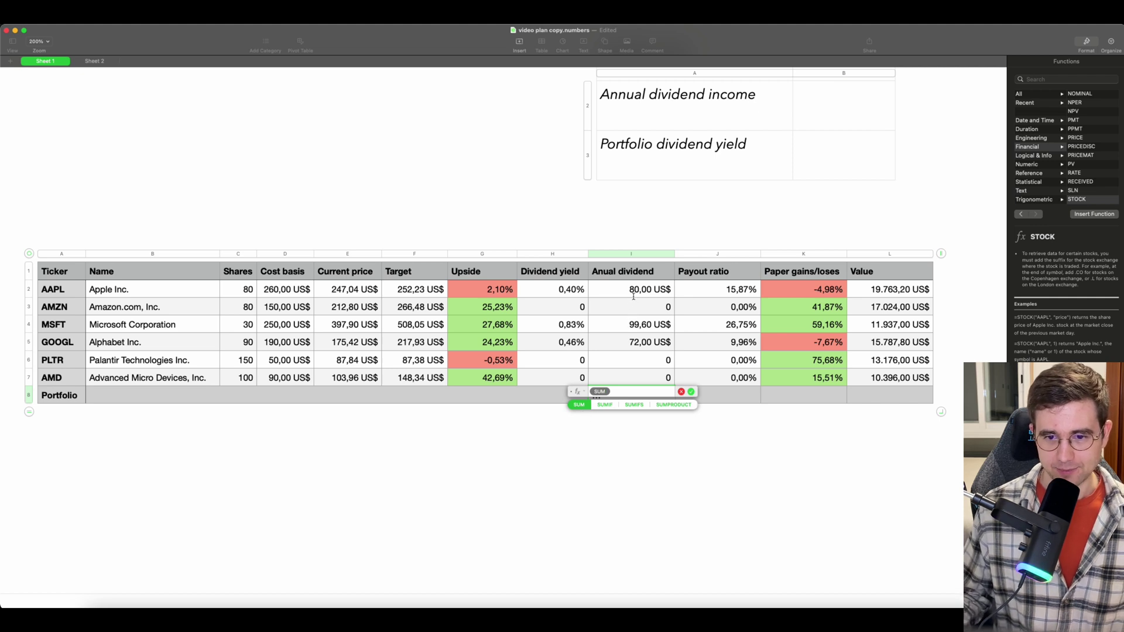
key("Return")
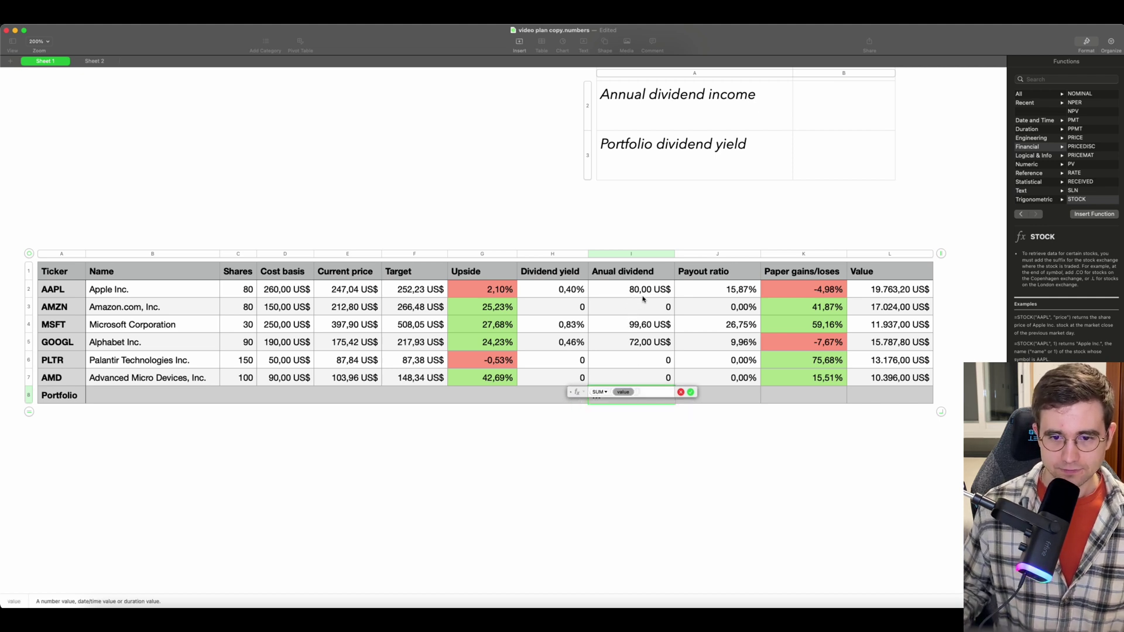
left_click_drag(644, 290, 644, 377)
key("Return")
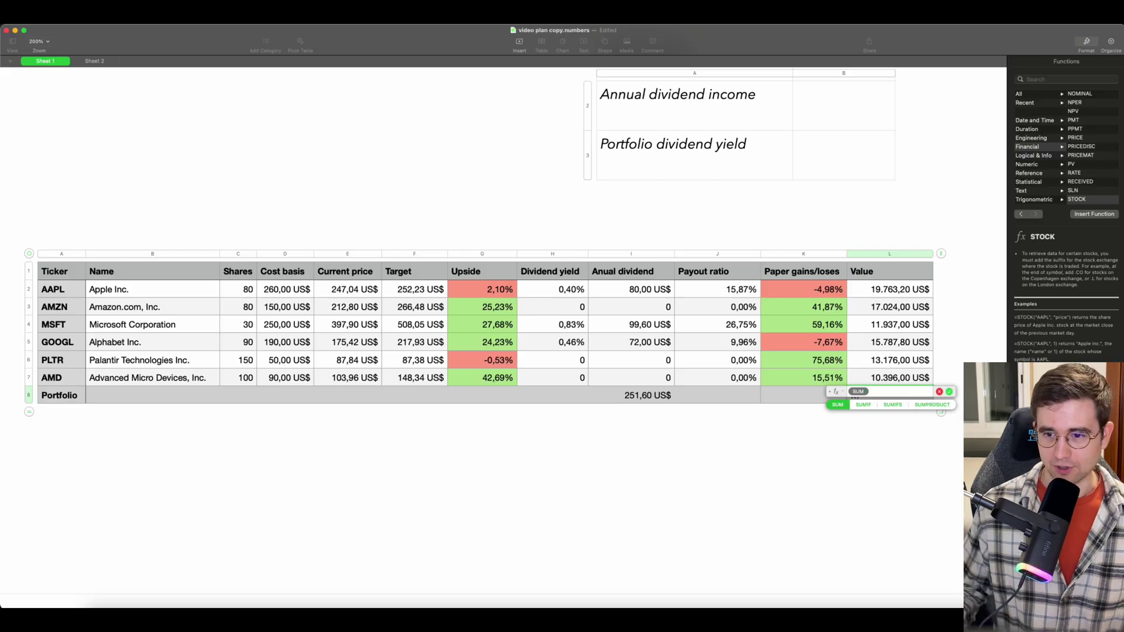
Step: Total the Value column with =SUM(L2:L7) in L8, giving 88.084,00 €
left_click(838, 406)
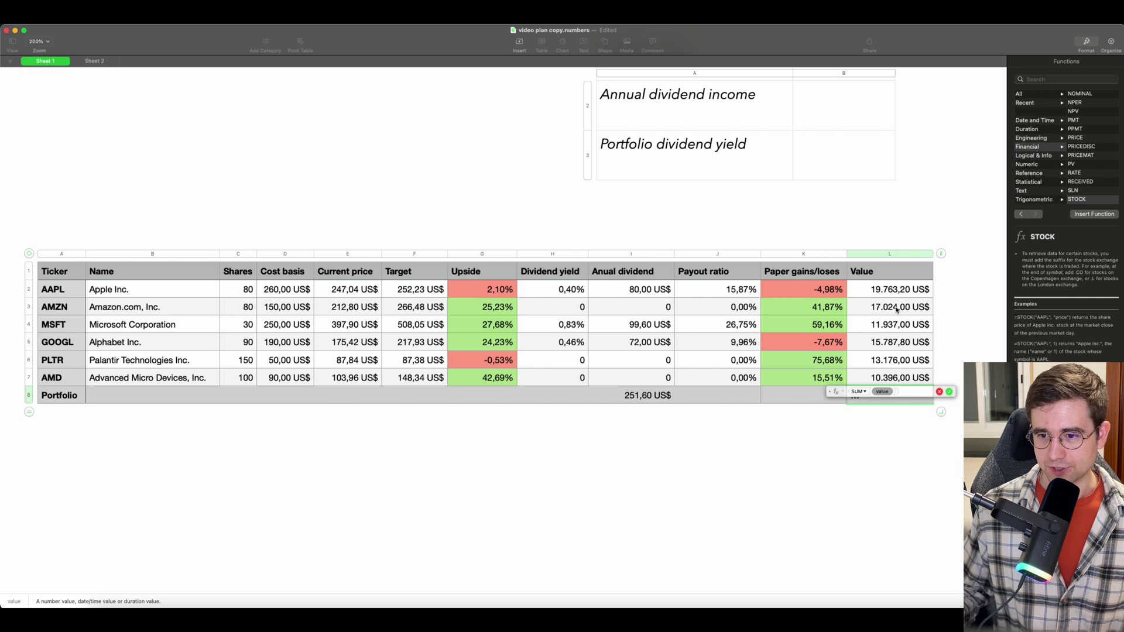
left_click_drag(897, 289, 900, 377)
key("Return")
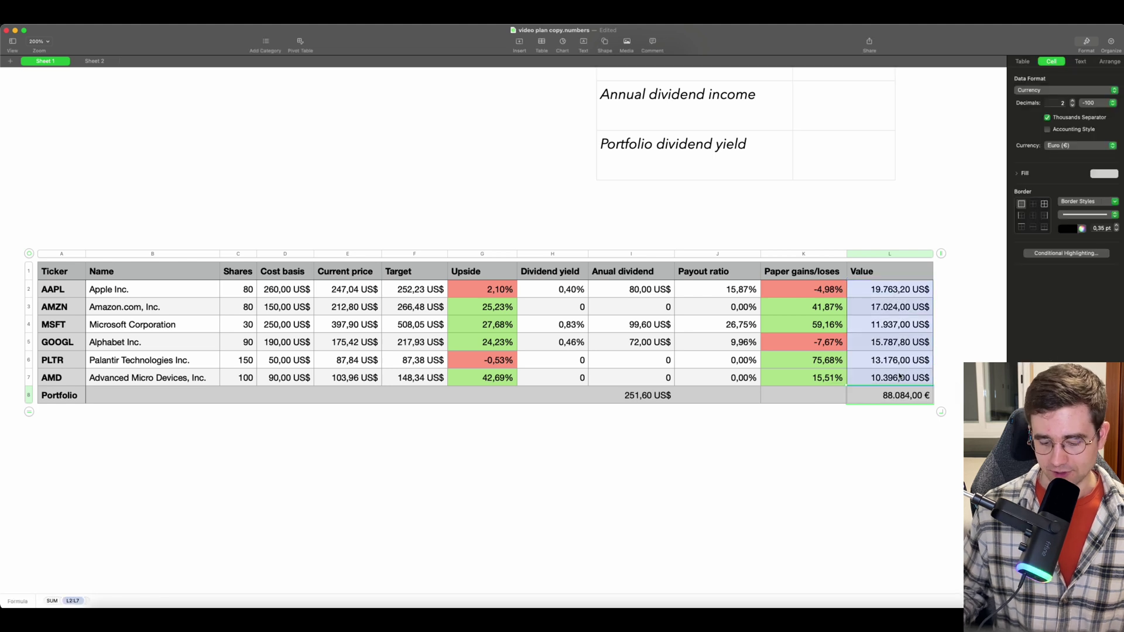
left_click(889, 417)
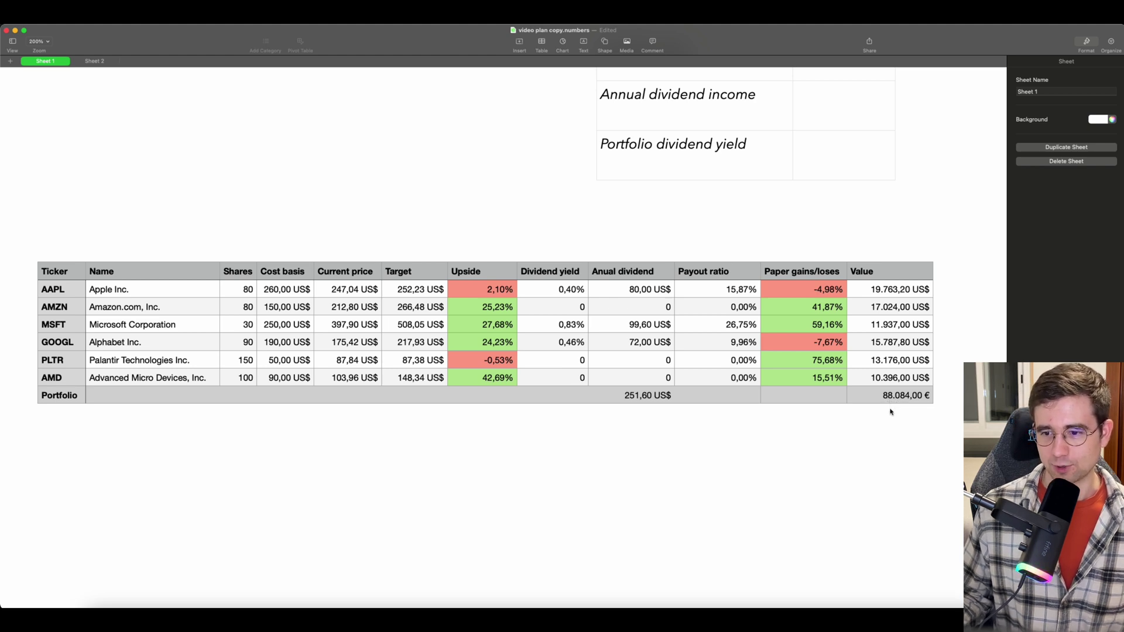
Step: Select the Value cells L2:L7 and bring up the 3D chart types in the Chart picker
scroll(891, 413, "up", 1)
scroll(891, 414, "up", 4)
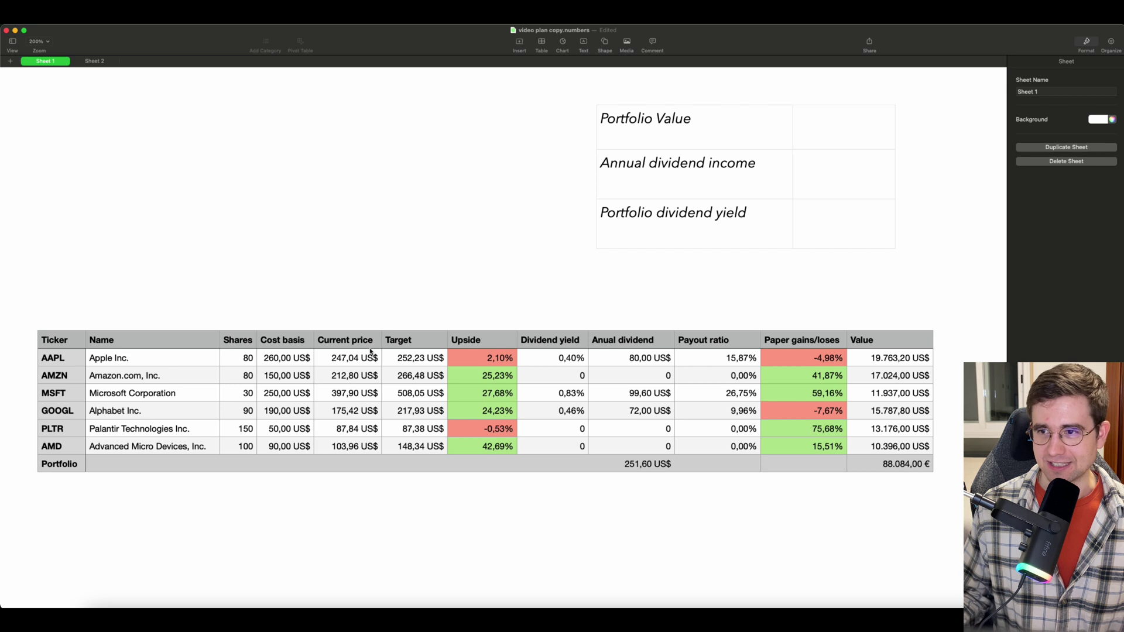
left_click_drag(887, 357, 884, 451)
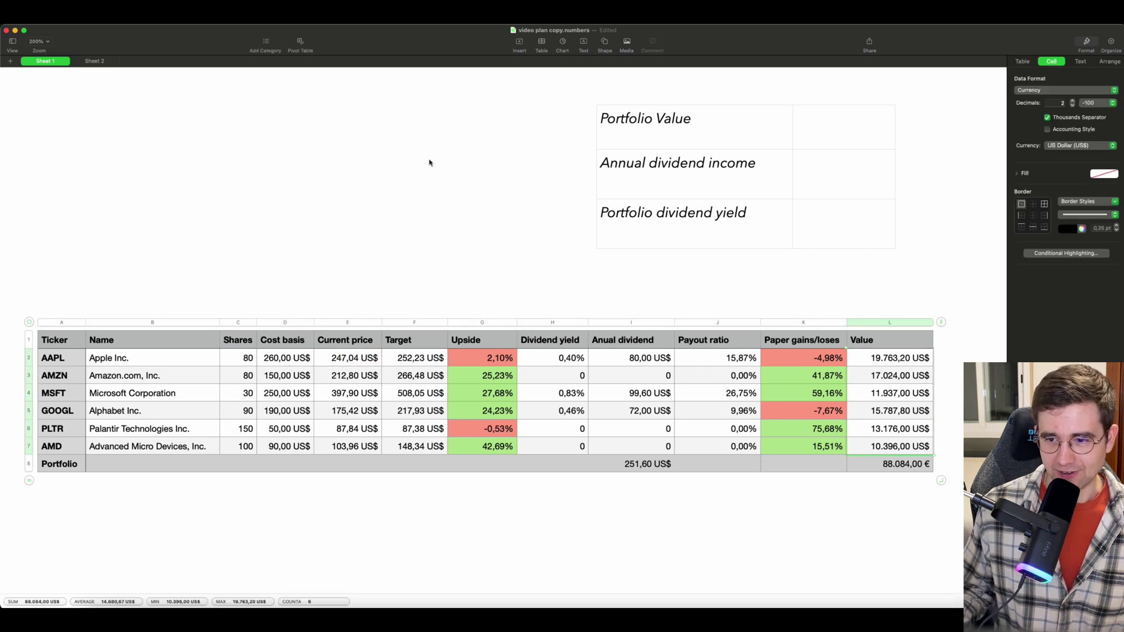
left_click(560, 43)
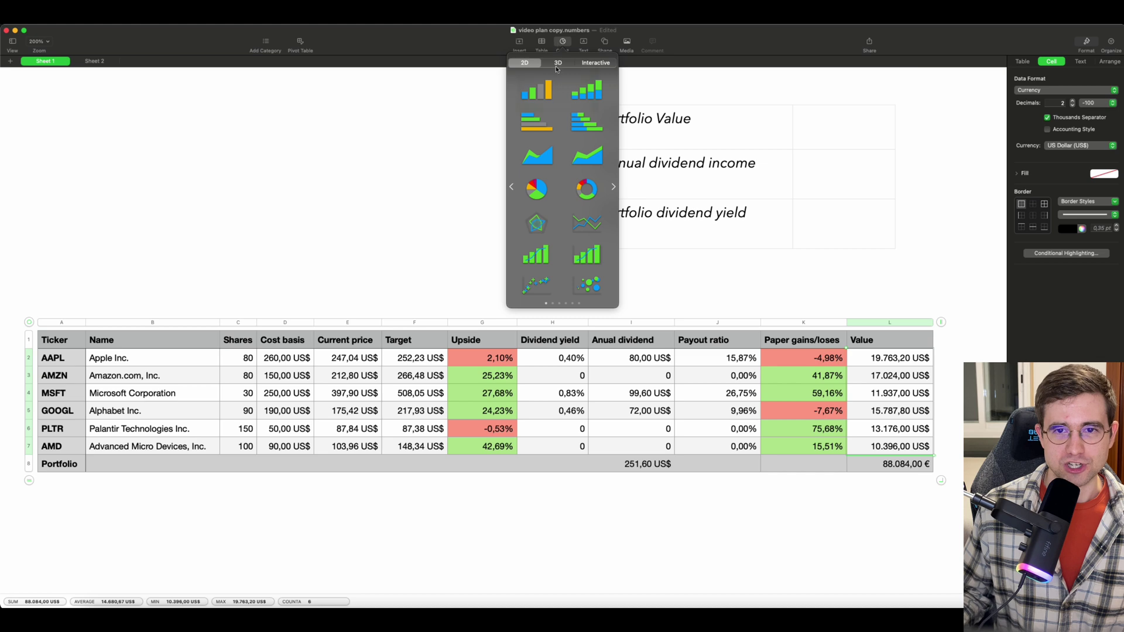
left_click(559, 63)
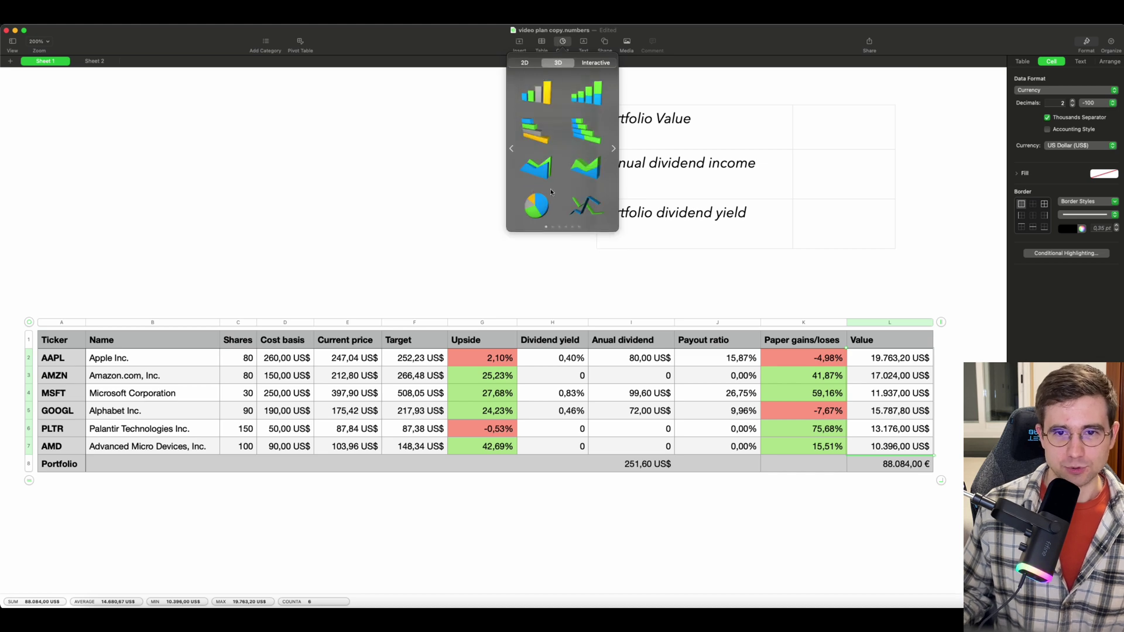
Step: Insert a 3D pie chart of the values, hide its legend and label wedges with ticker names
left_click(536, 205)
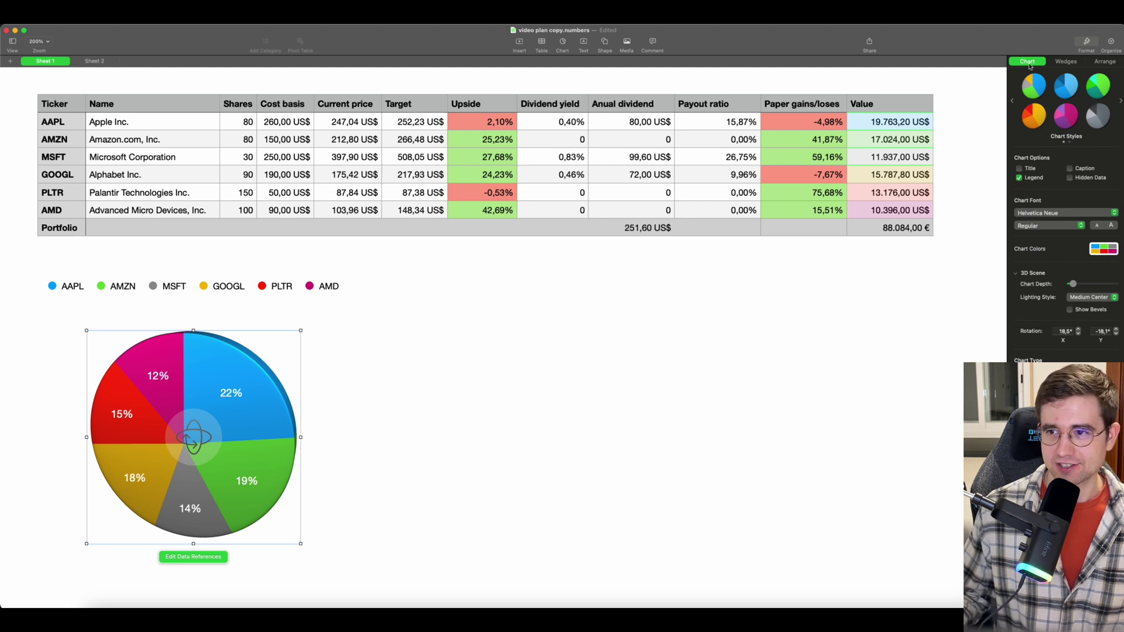
left_click(1019, 178)
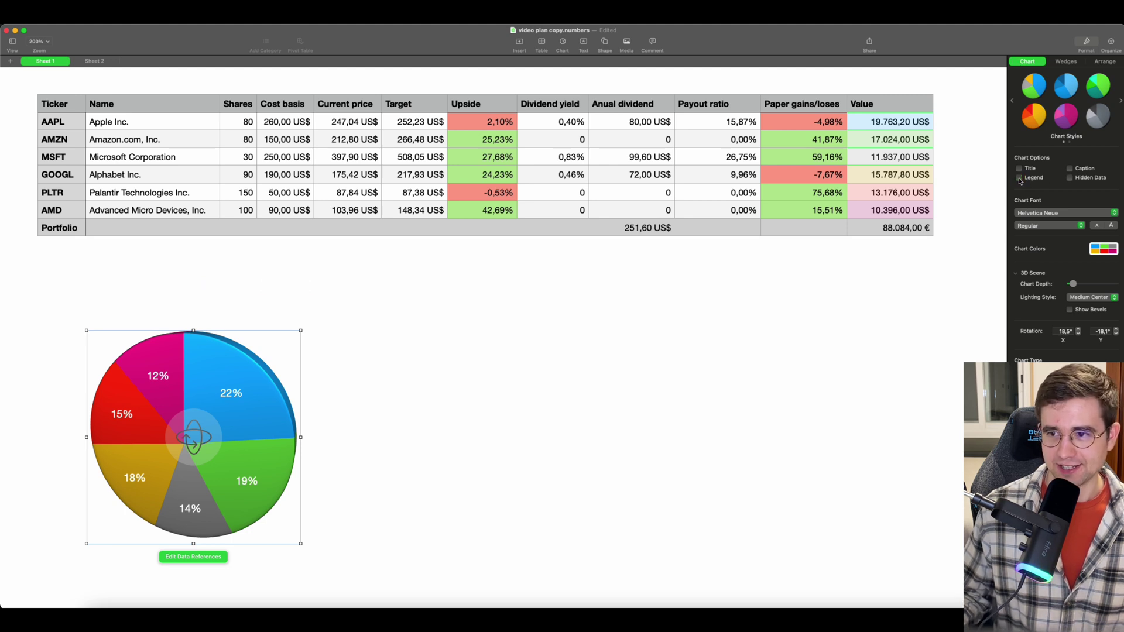
left_click(1065, 61)
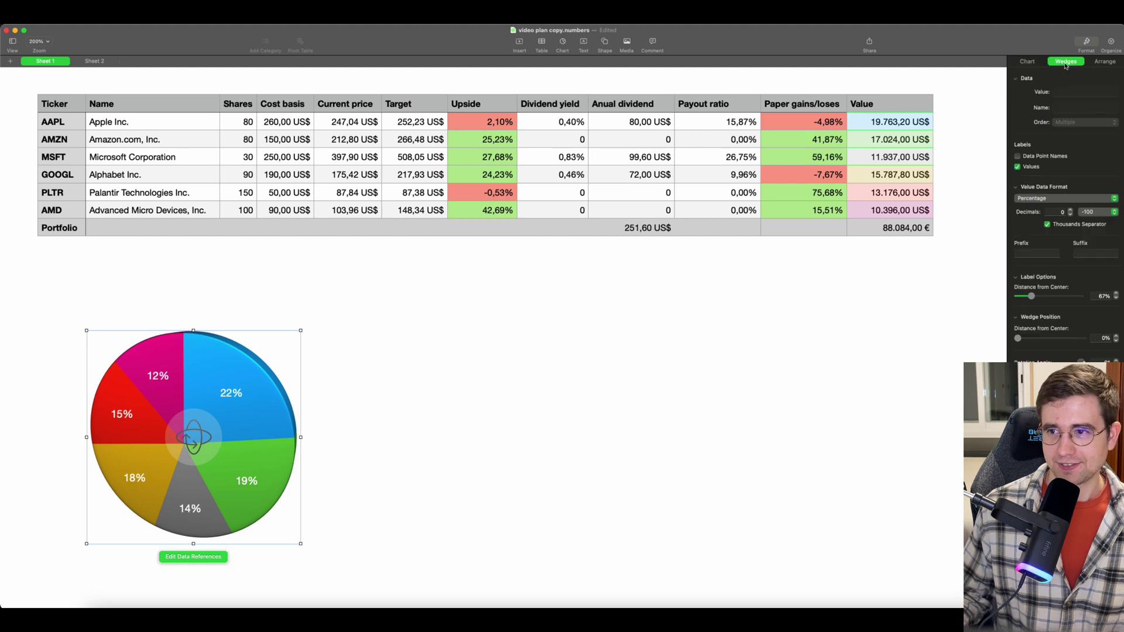
left_click(1018, 156)
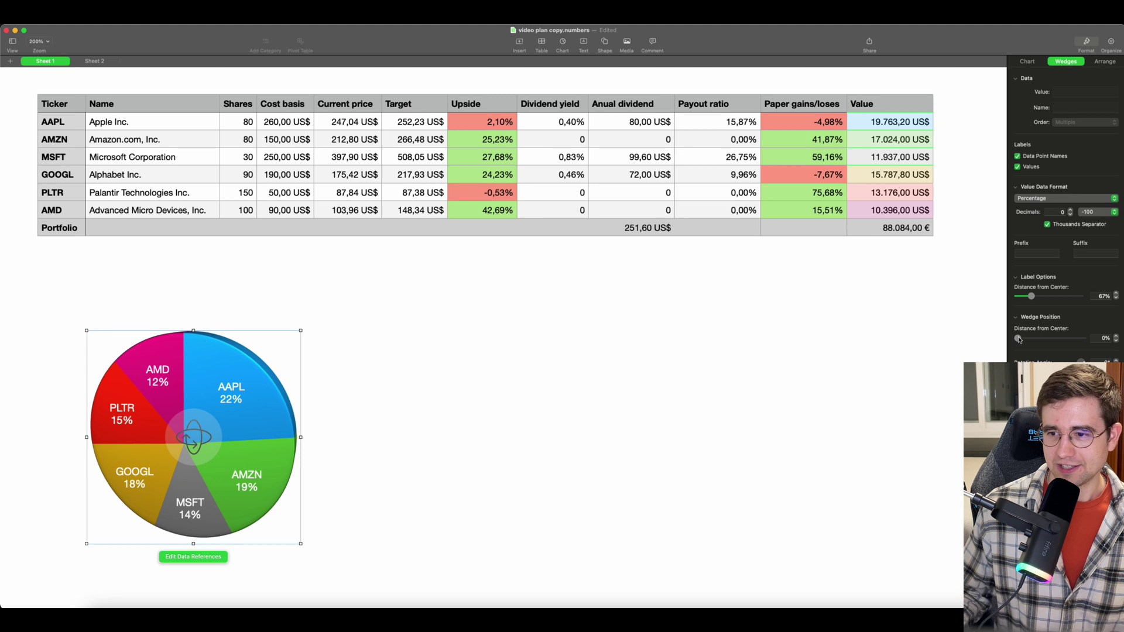
Step: Explode the pie wedges to 12%, tilt the 3D pie, and drag it top left above the holdings table
left_click_drag(1019, 339, 1027, 340)
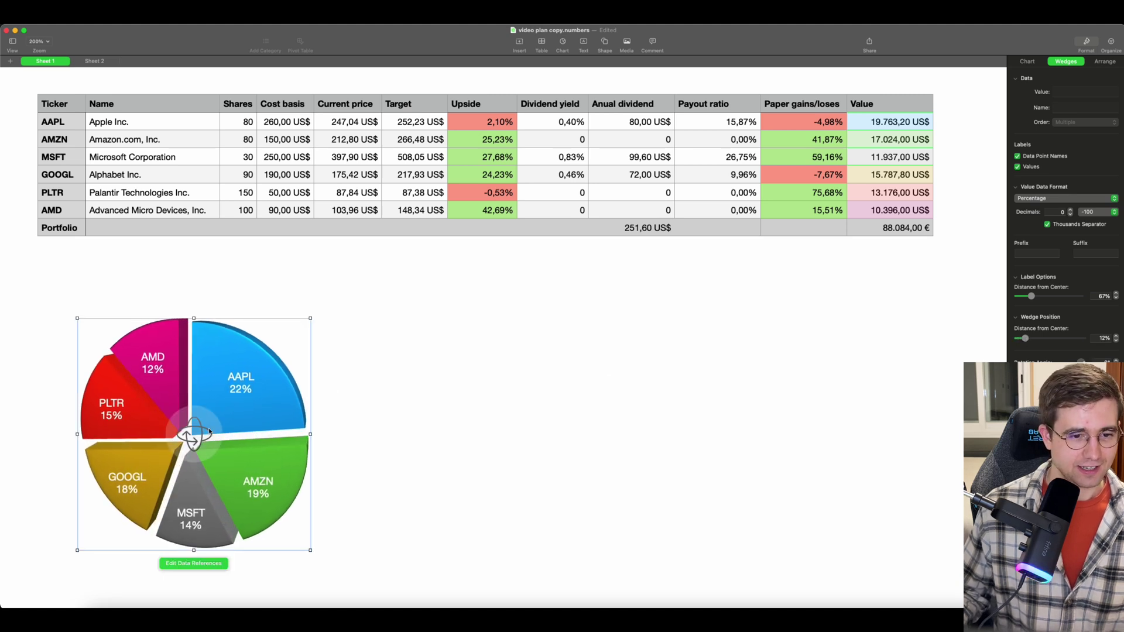
left_click_drag(209, 431, 139, 398)
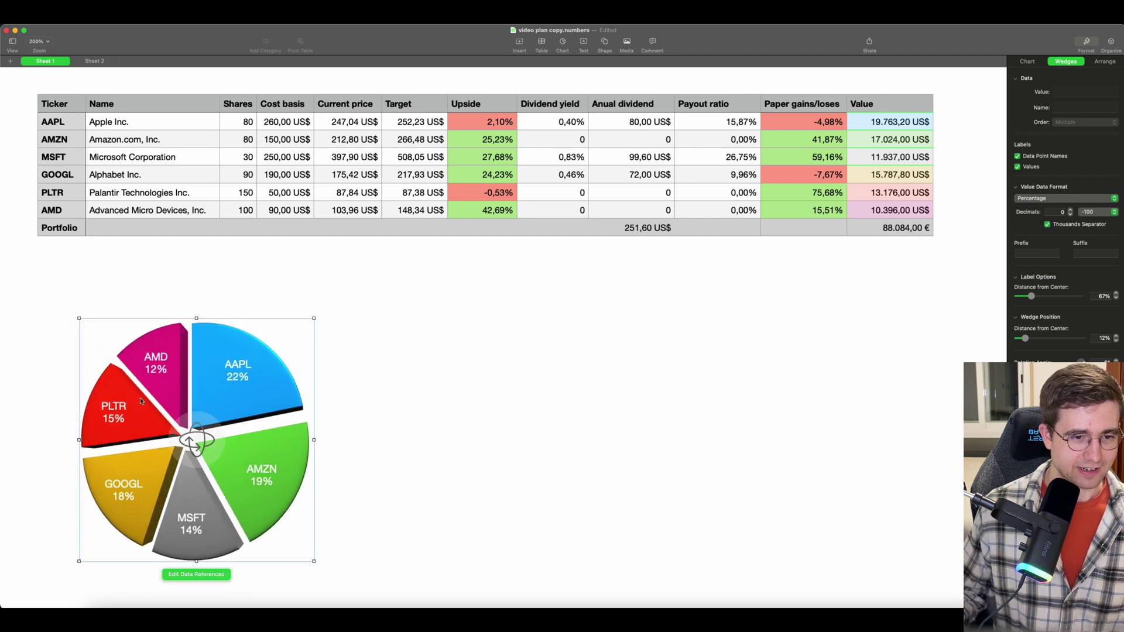
left_click_drag(222, 395, 226, 209)
scroll(234, 235, "up", 8)
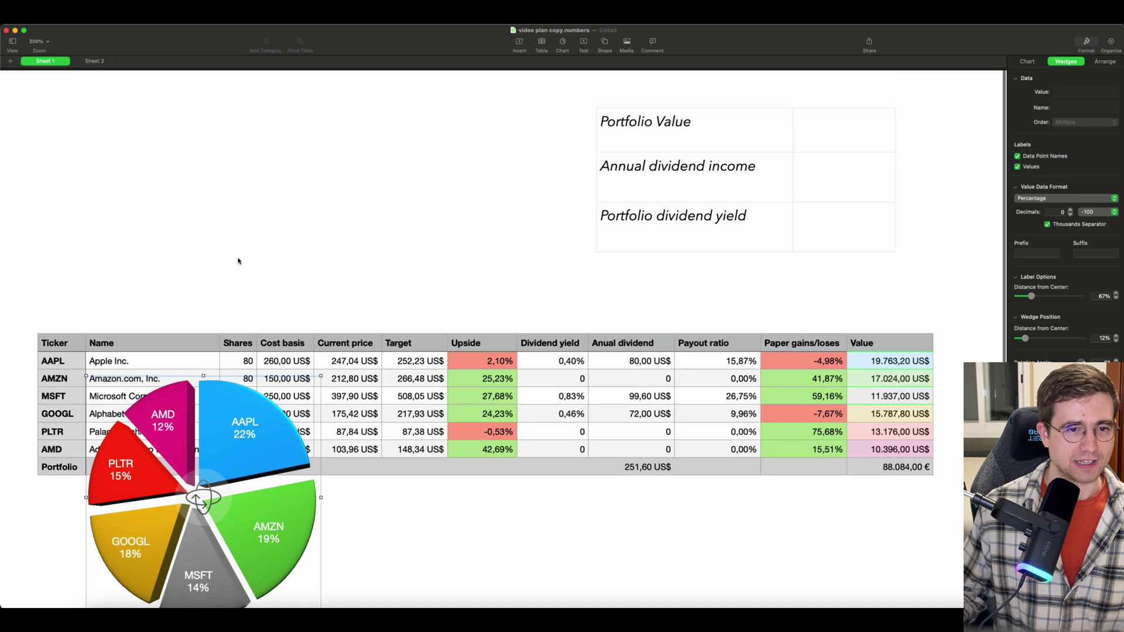
left_click_drag(225, 429, 202, 167)
Step: Select the annual dividend cells I2 to I7
left_click(342, 203)
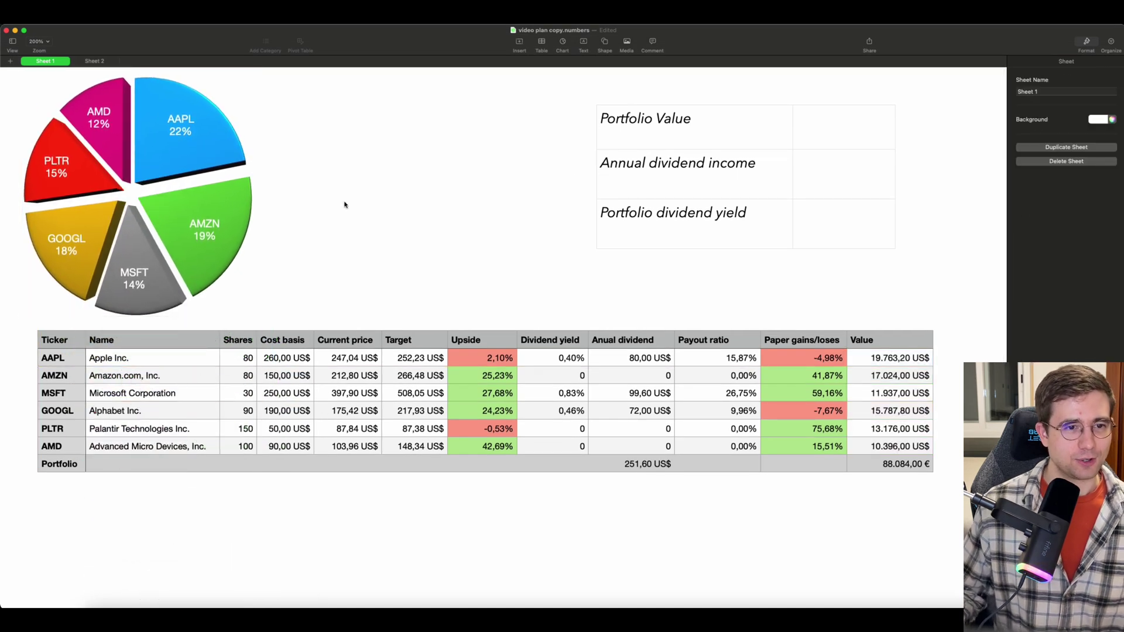
scroll(509, 392, "down", 5)
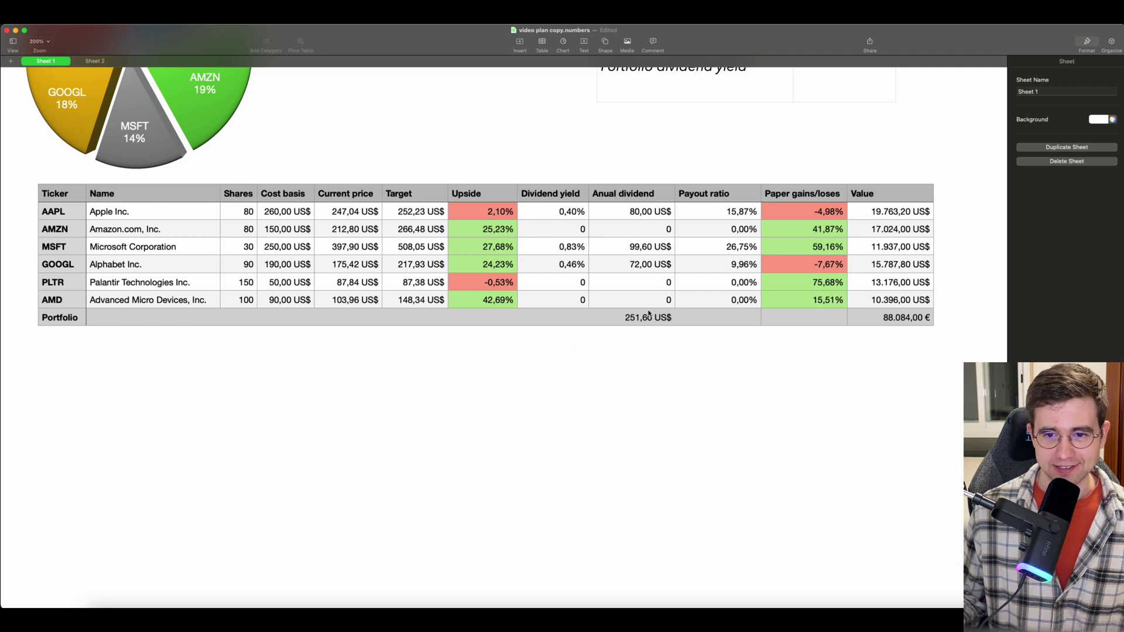
left_click_drag(634, 213, 632, 301)
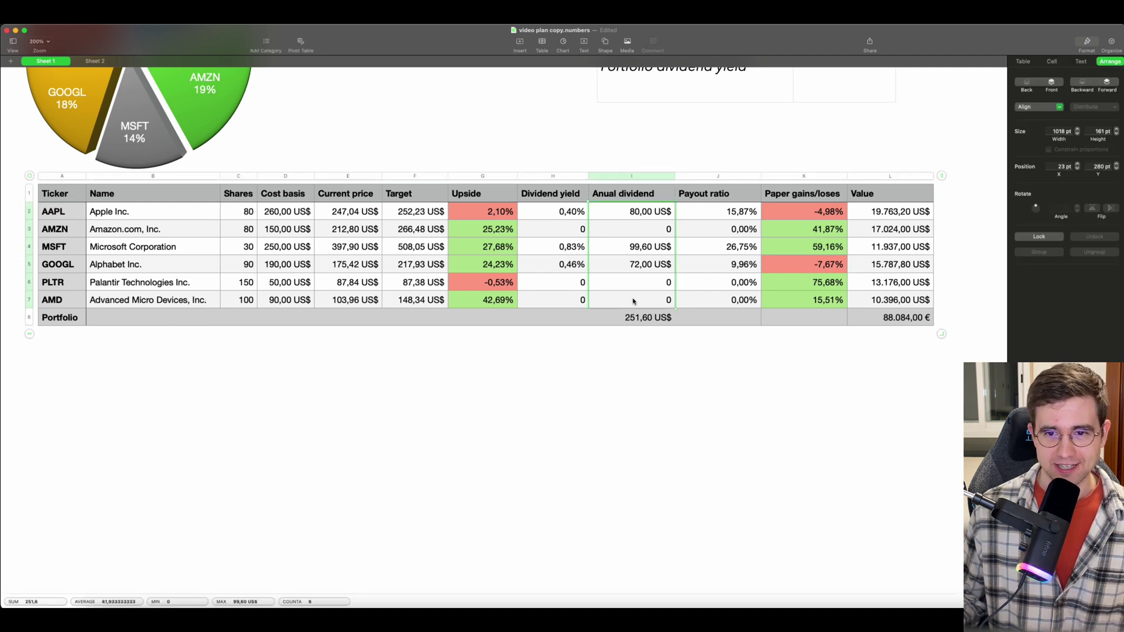
scroll(633, 303, "up", 4)
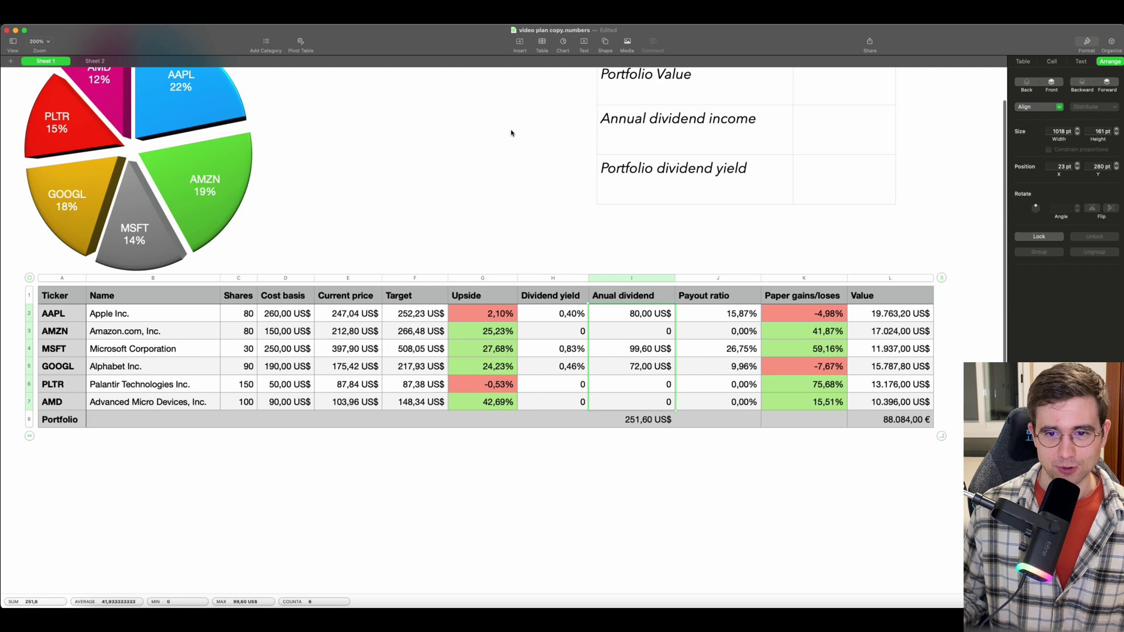
Step: Insert a 3D column chart of the dividends, plotting each ticker row as a series, with the legend hidden
left_click(566, 45)
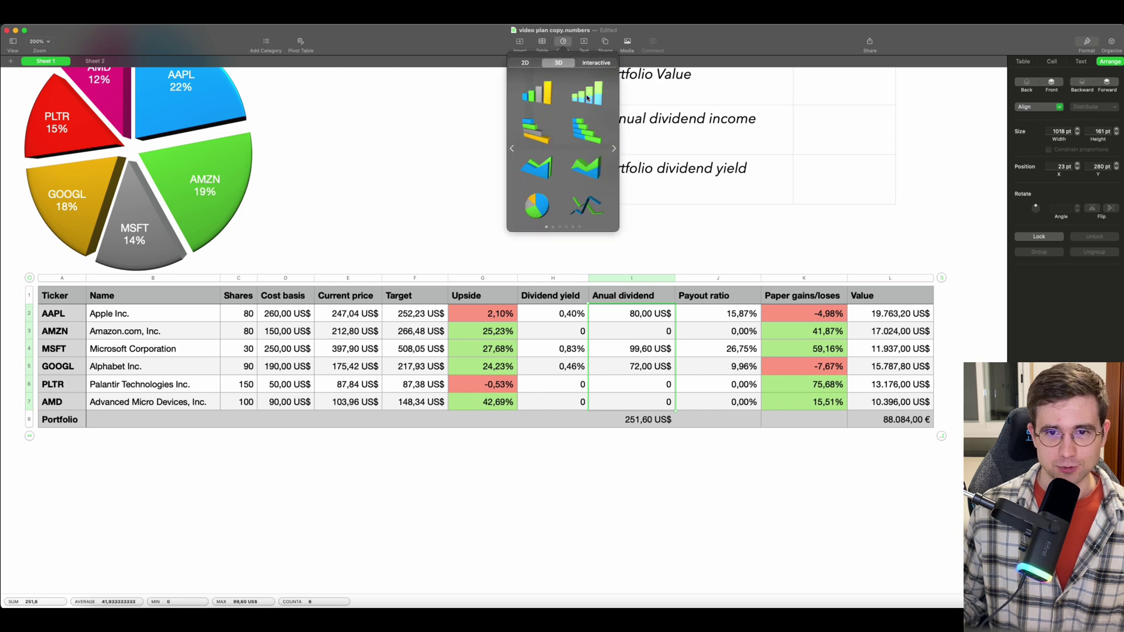
left_click(578, 95)
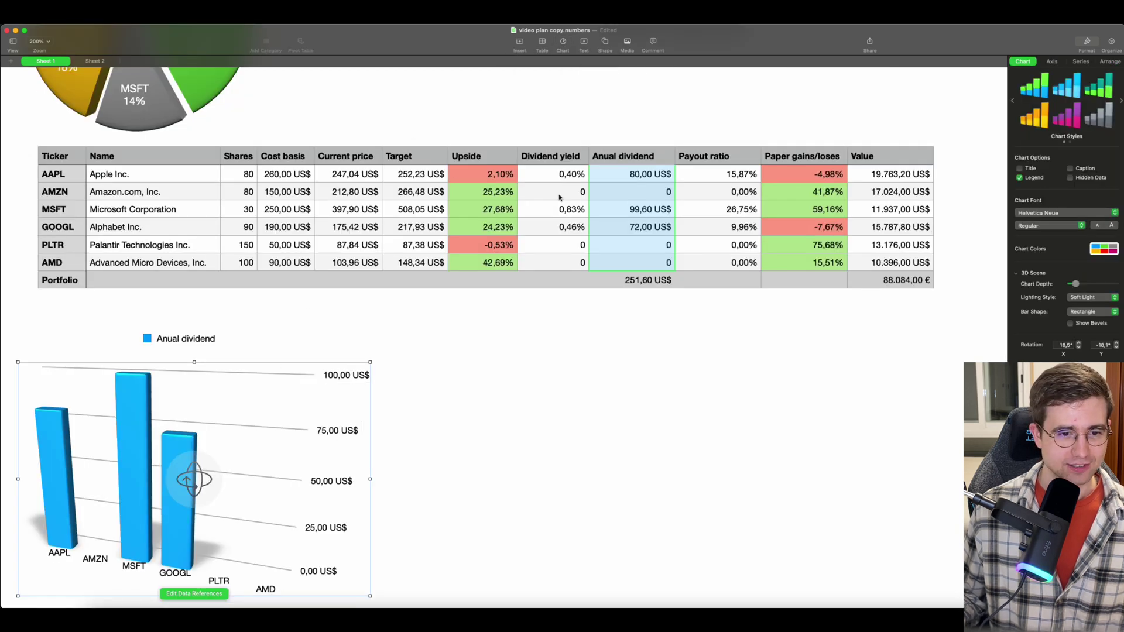
left_click(196, 594)
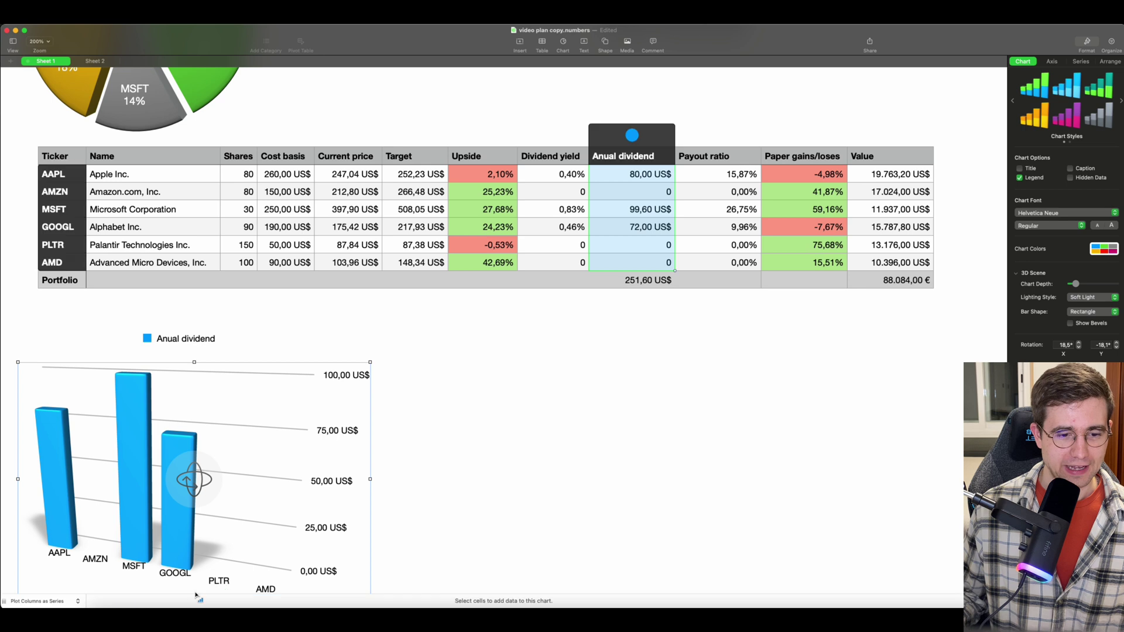
left_click(633, 135)
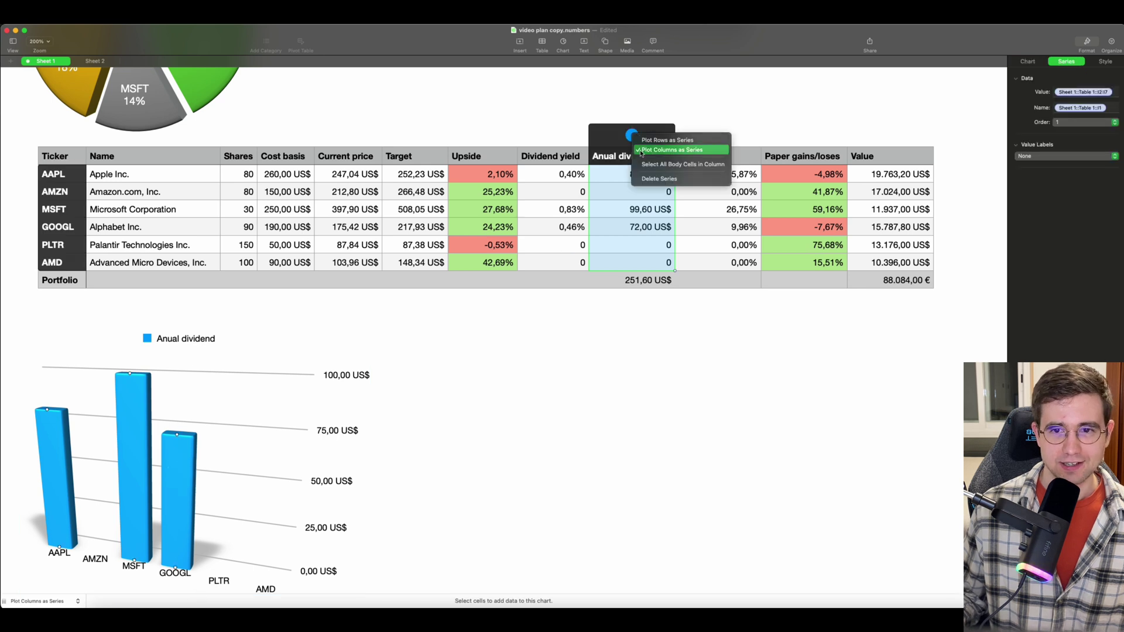
left_click(642, 144)
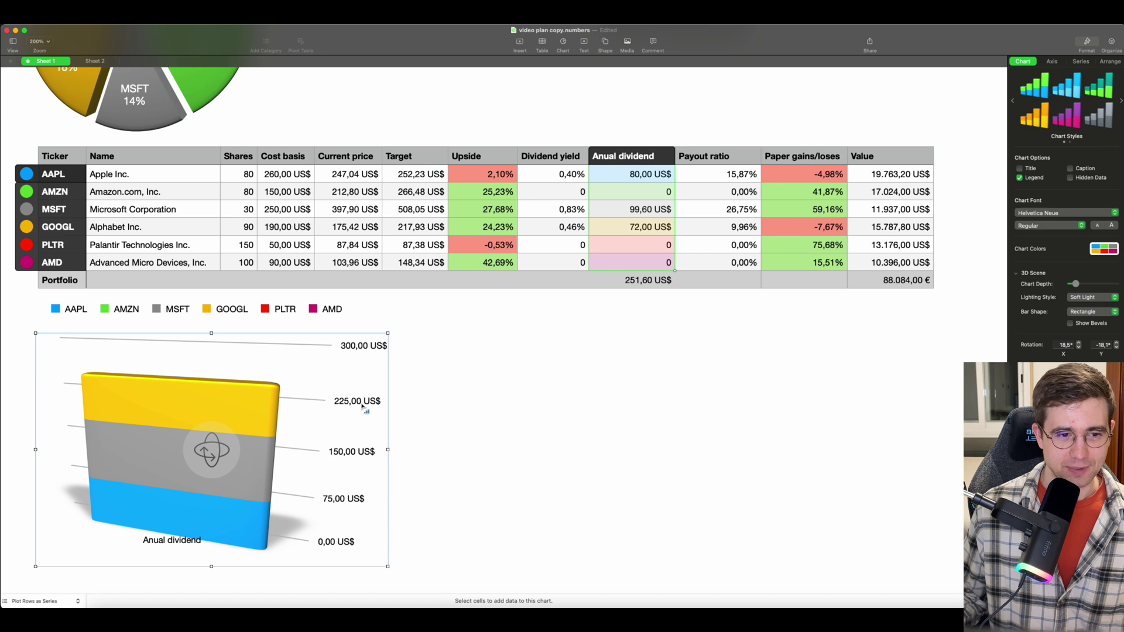
left_click(498, 399)
left_click(294, 431)
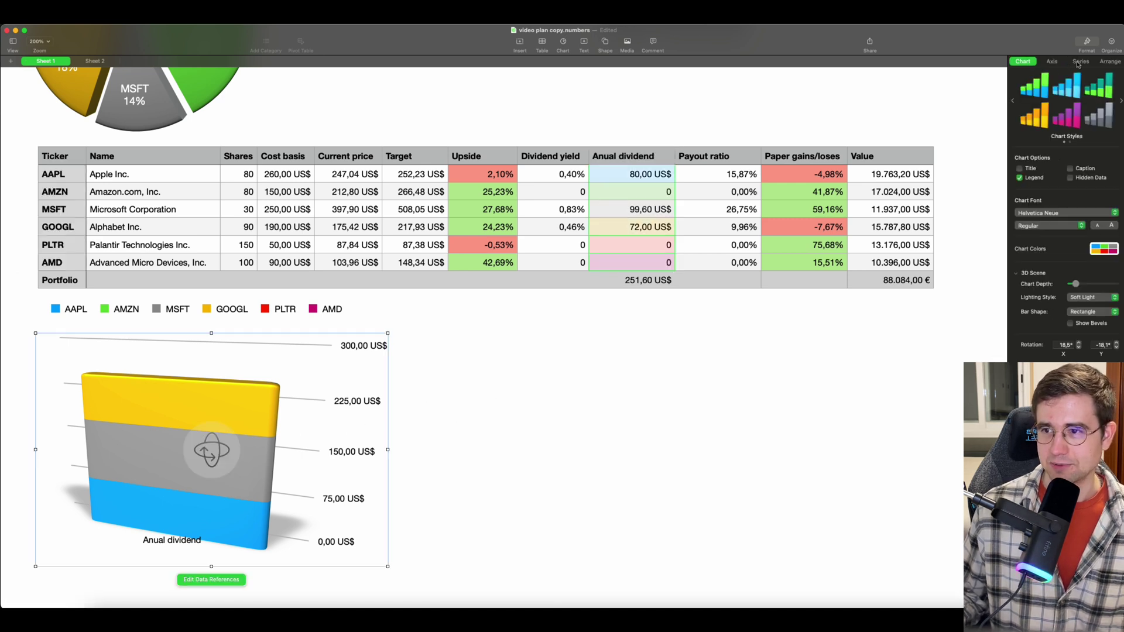
left_click(1019, 177)
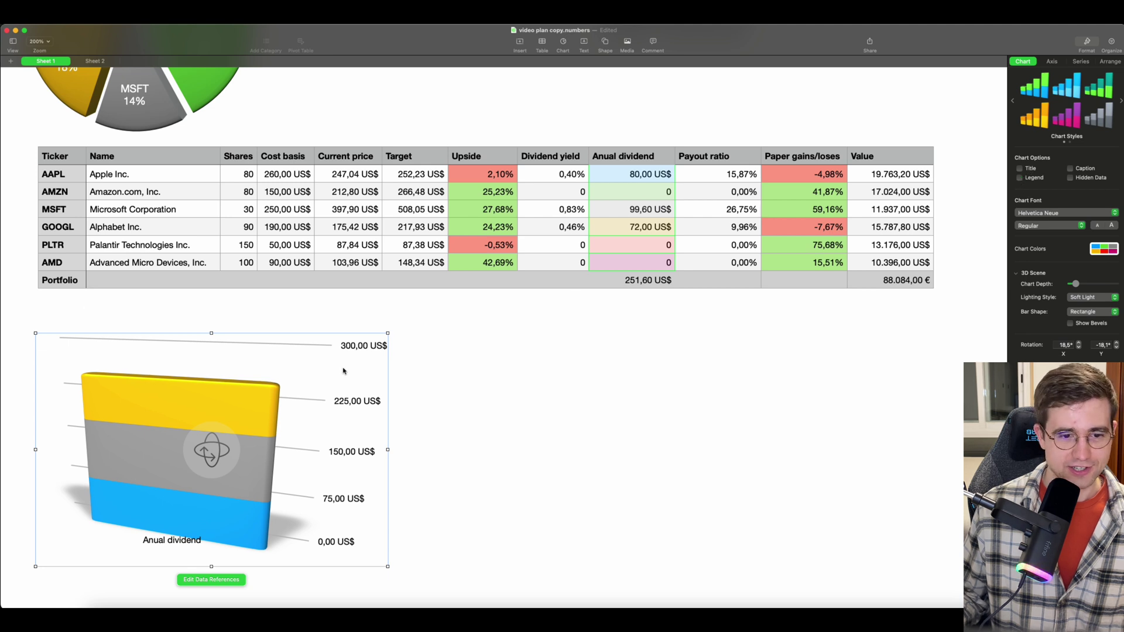
Step: Rotate the 3D dividend chart flatter and move it between the pie chart and summary table
left_click_drag(211, 450, 355, 255)
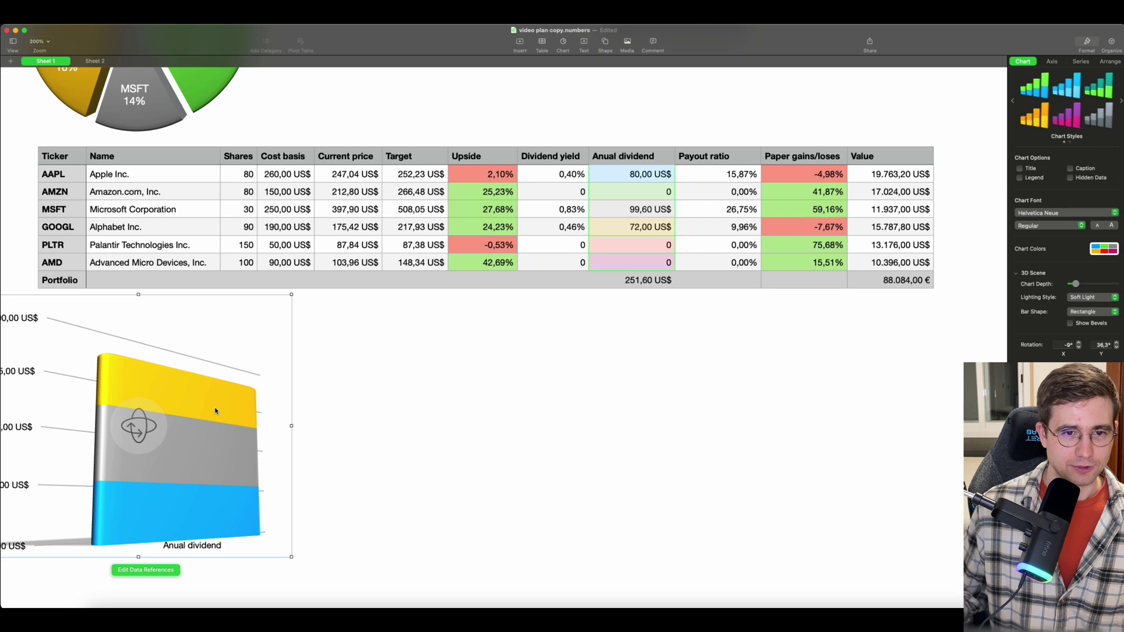
left_click_drag(204, 393, 354, 240)
scroll(354, 240, "up", 6)
left_click_drag(344, 392, 439, 182)
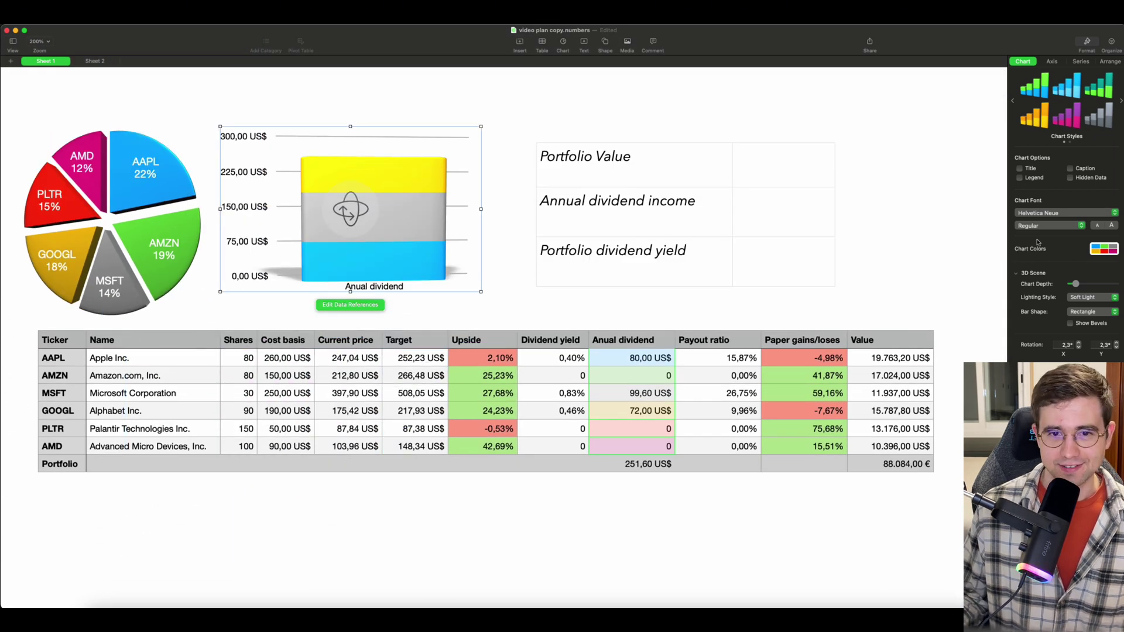
left_click(1104, 249)
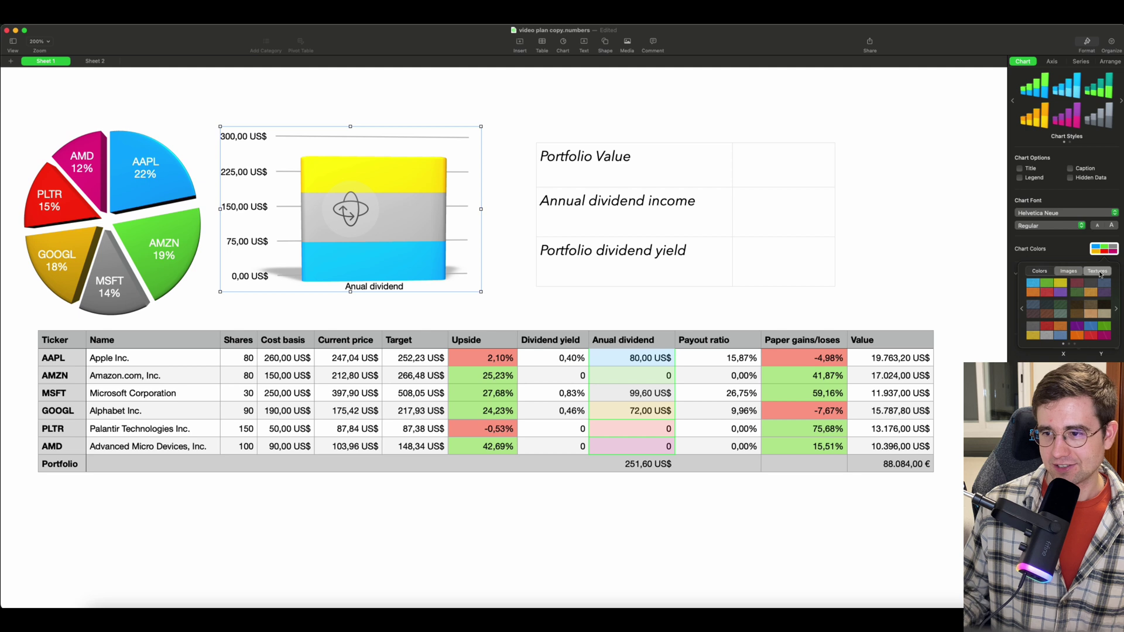
Step: Give the dividend bars the orange, yellow and blue texture set
left_click(1077, 286)
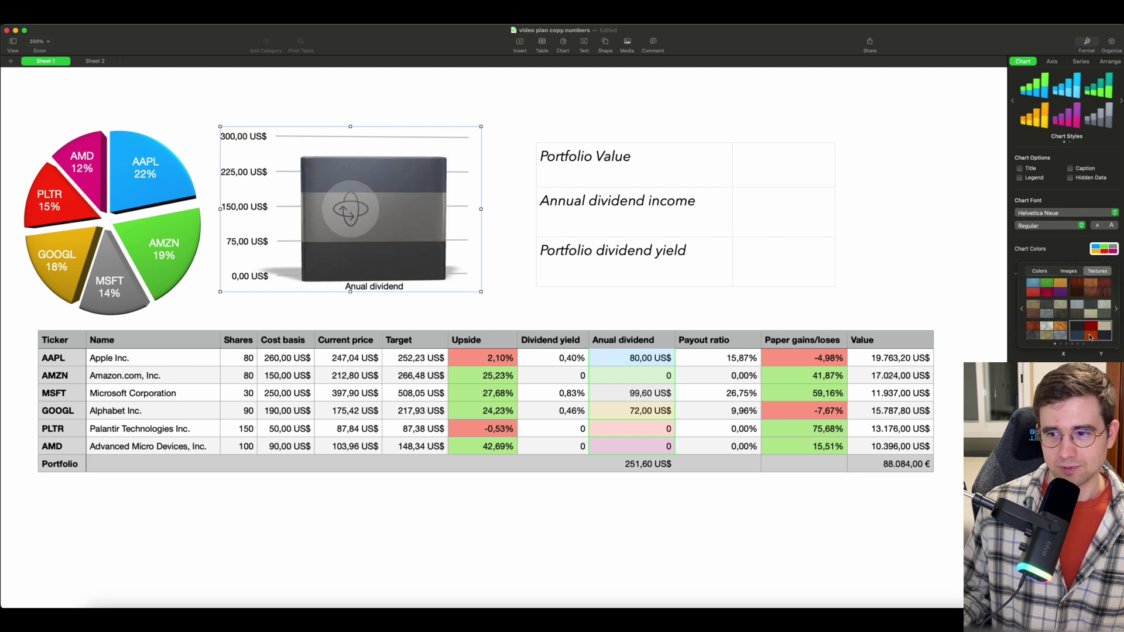
scroll(1094, 305, "up", 2)
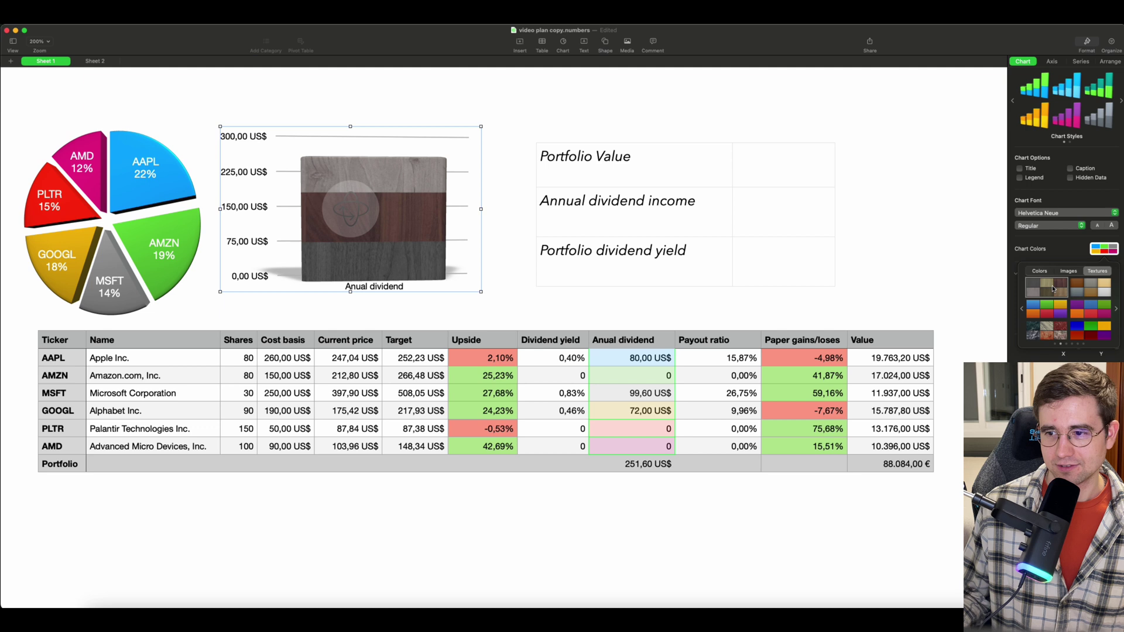
left_click(1079, 332)
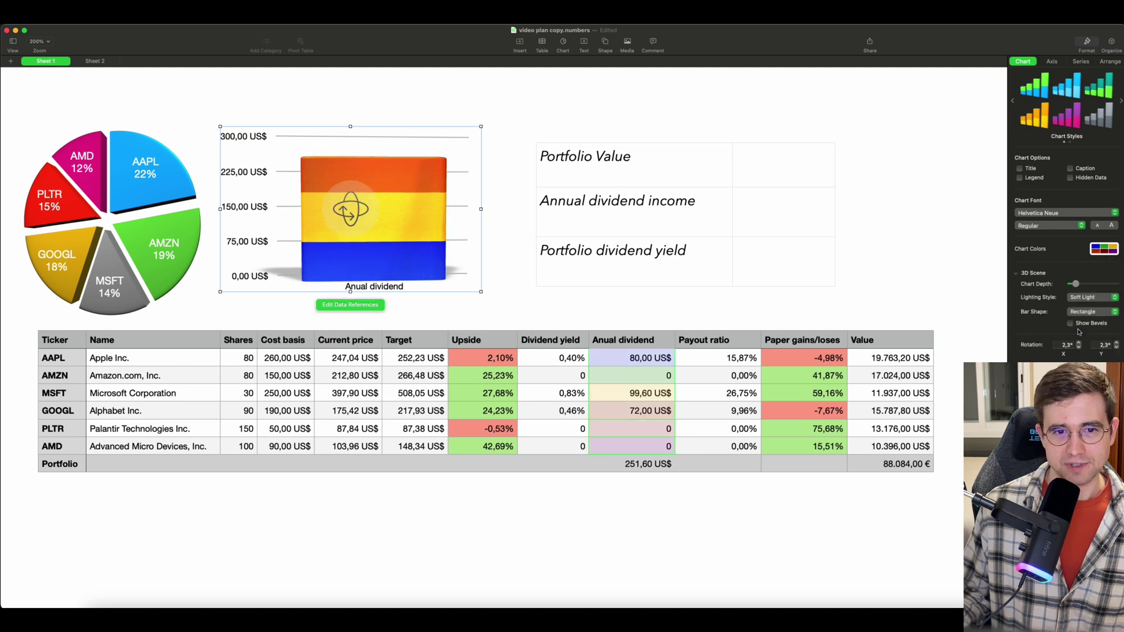
Step: Show value labels on the series in the same format as the source data
left_click(344, 195)
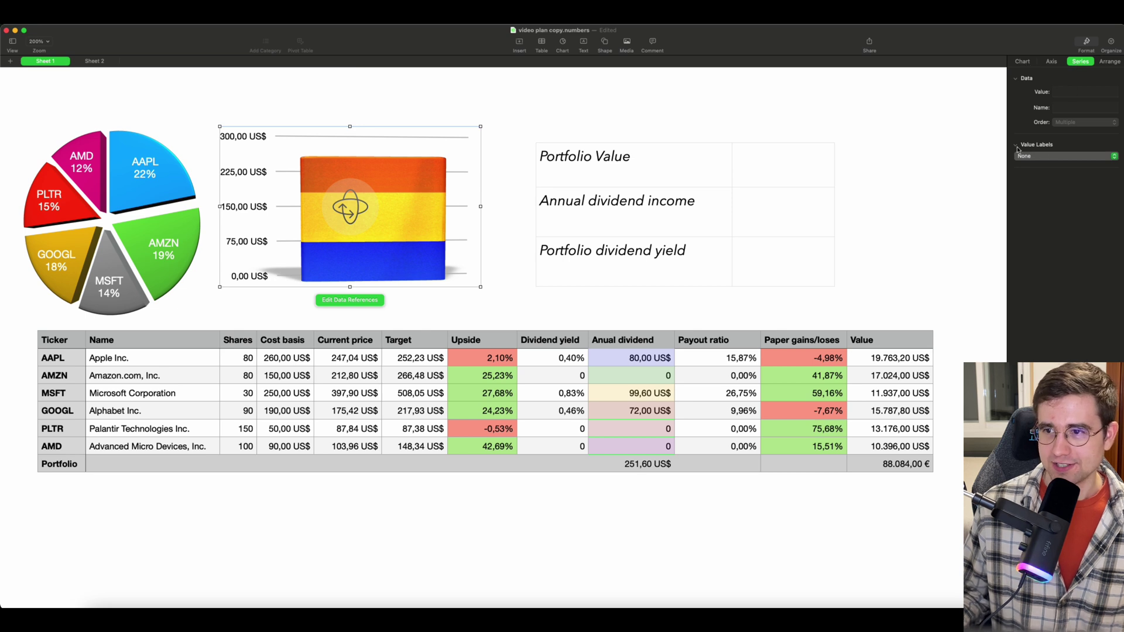
left_click(1056, 157)
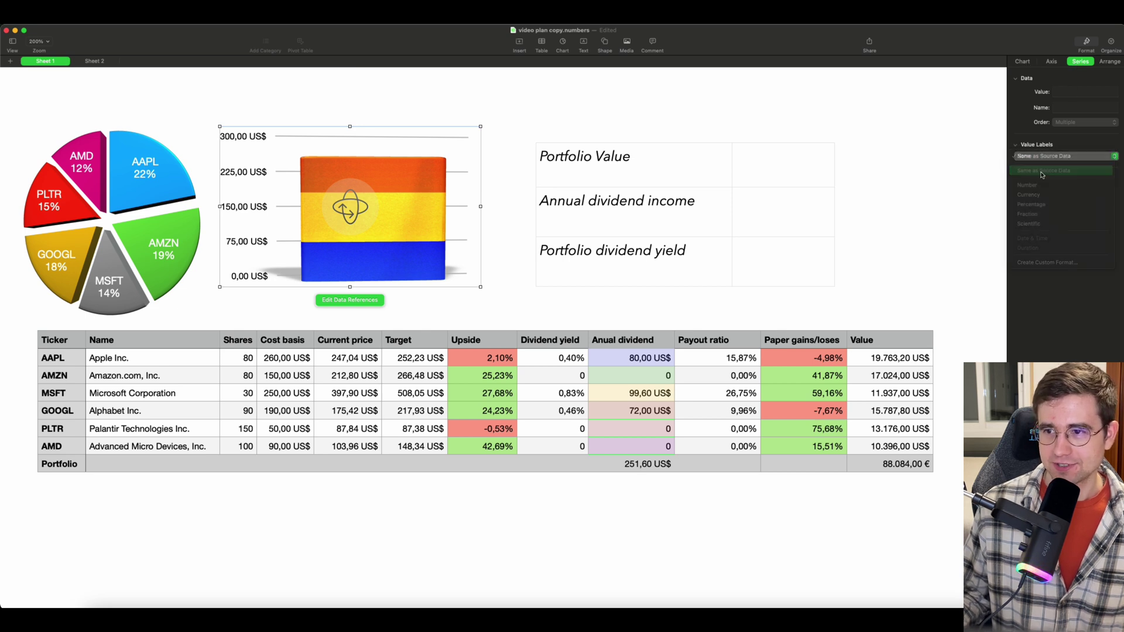
left_click(1042, 171)
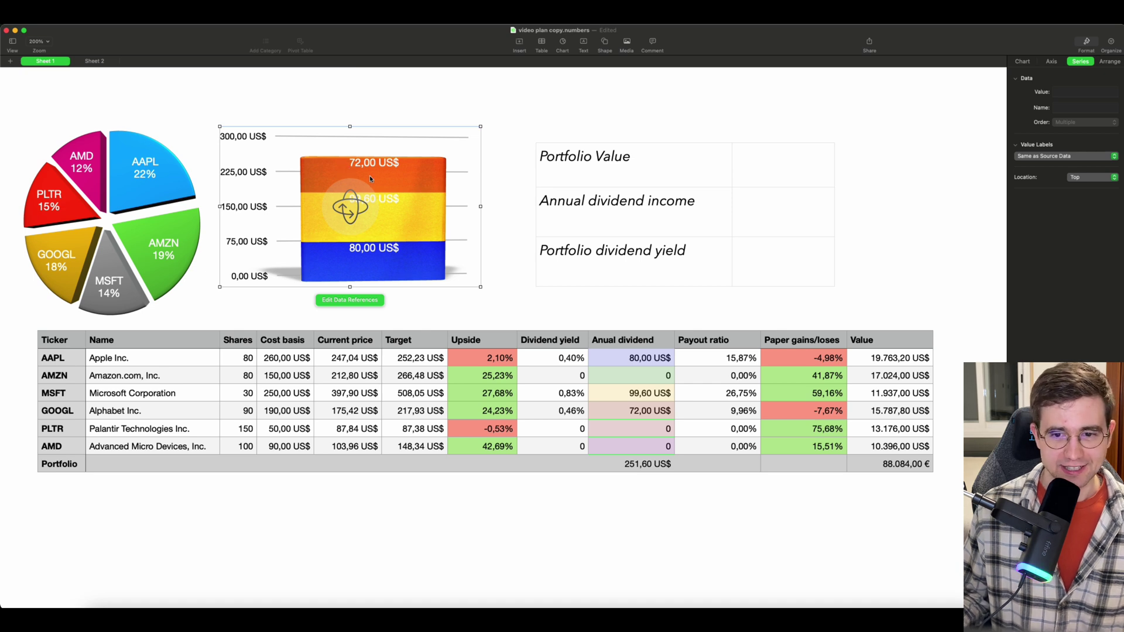
left_click(497, 222)
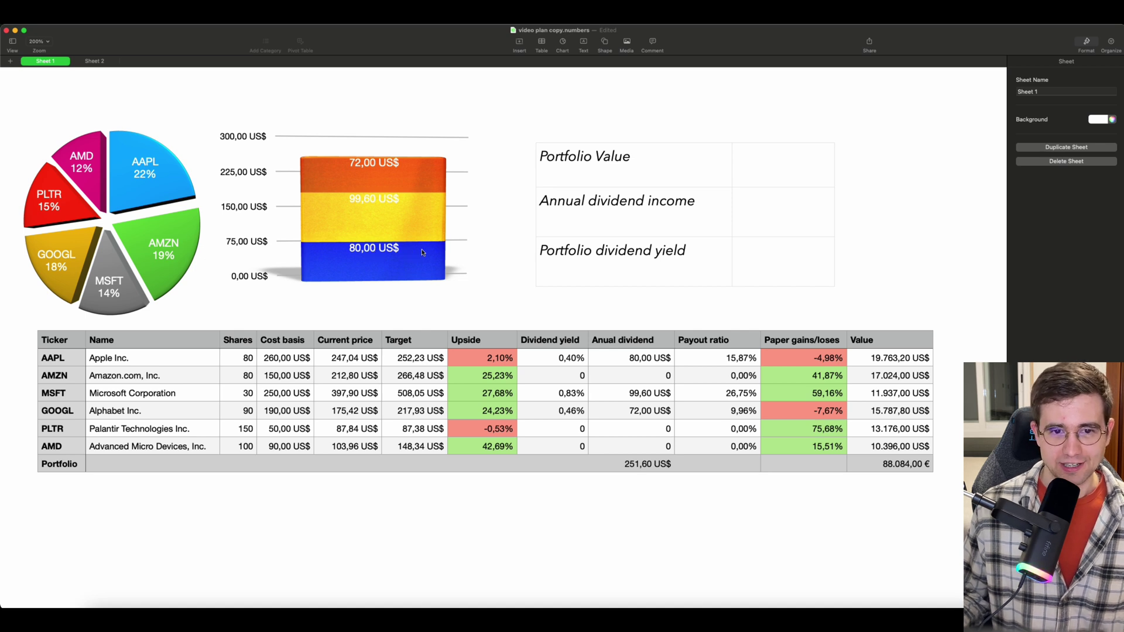
Step: Set Portfolio Value in B1 to =L8, the portfolio total value
double_click(780, 161)
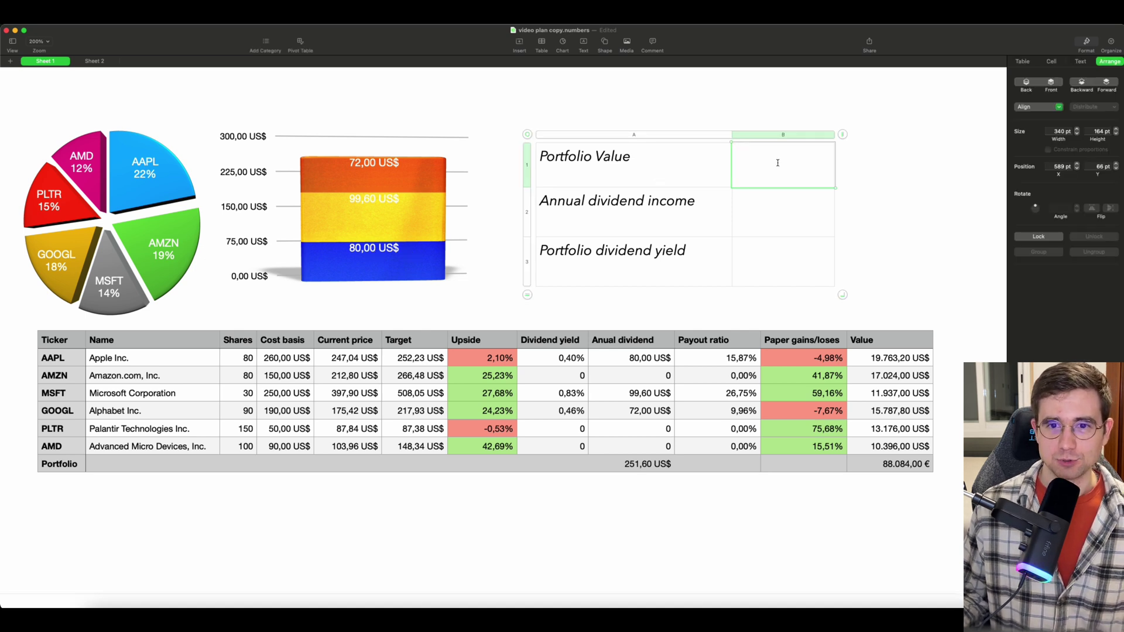
type("=")
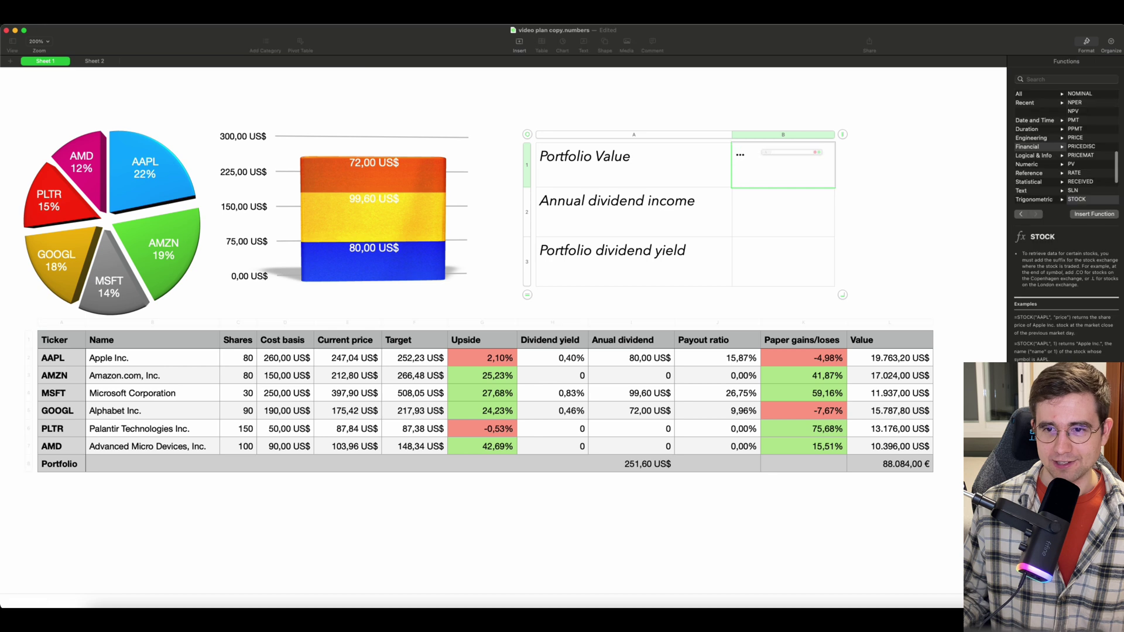
left_click(898, 464)
key("Return")
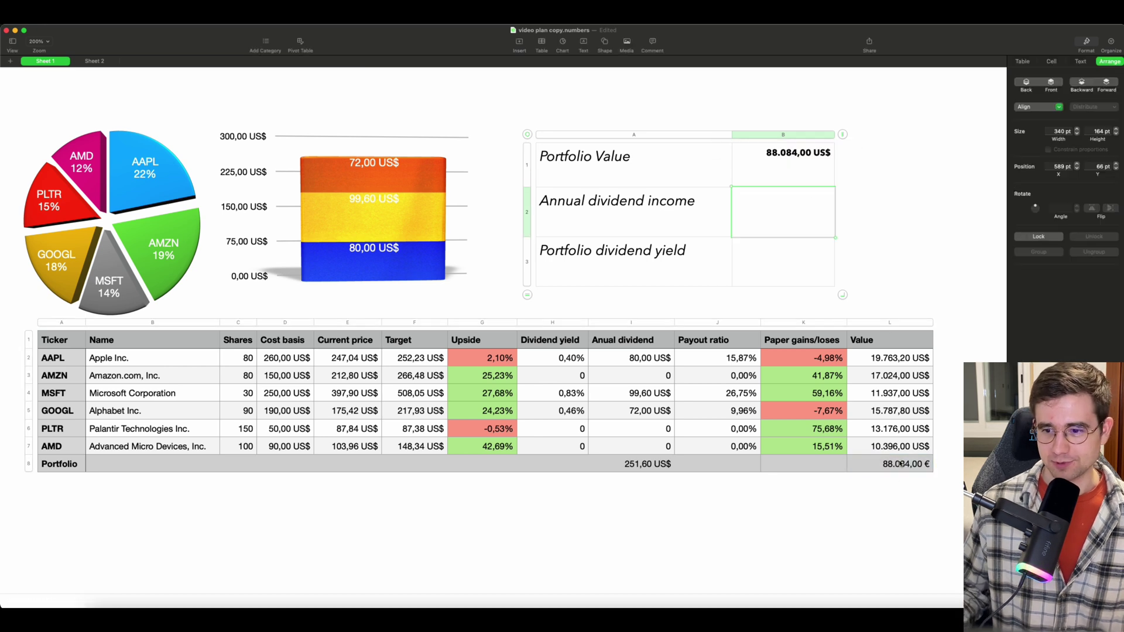
Step: Set Annual dividend income in B2 to =I8, the total annual dividend
double_click(780, 219)
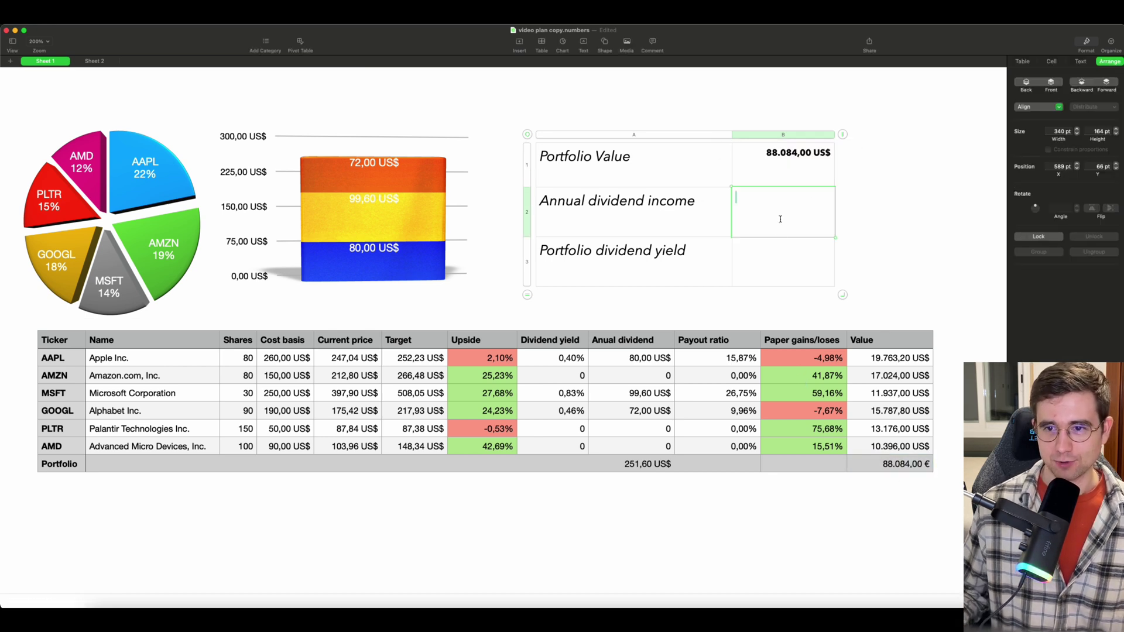
type("=")
left_click(653, 465)
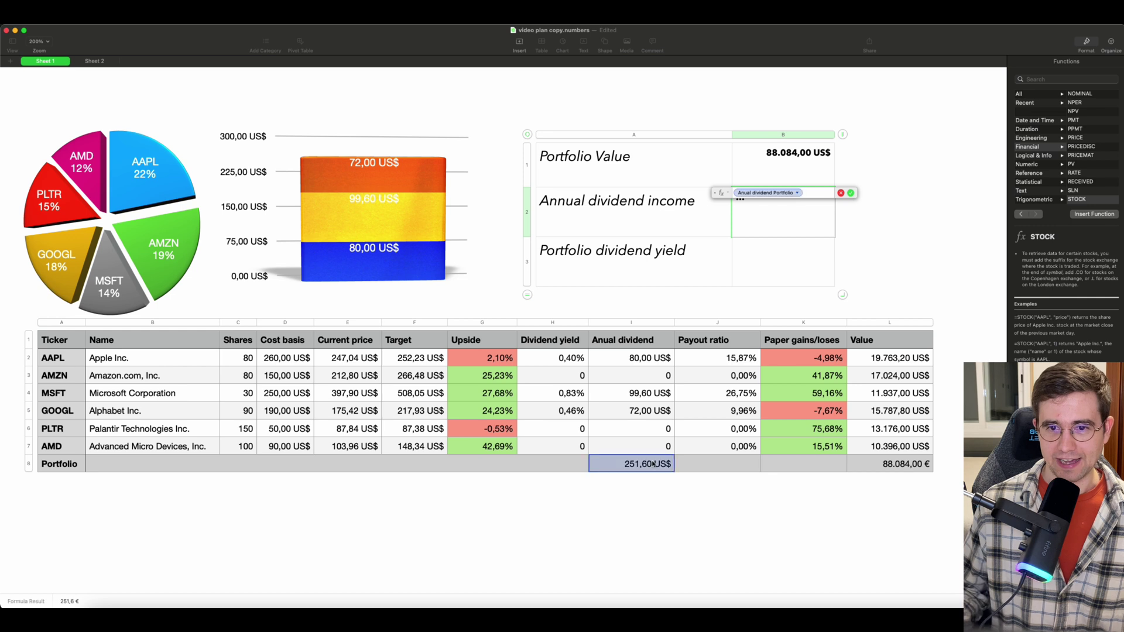
key("Return")
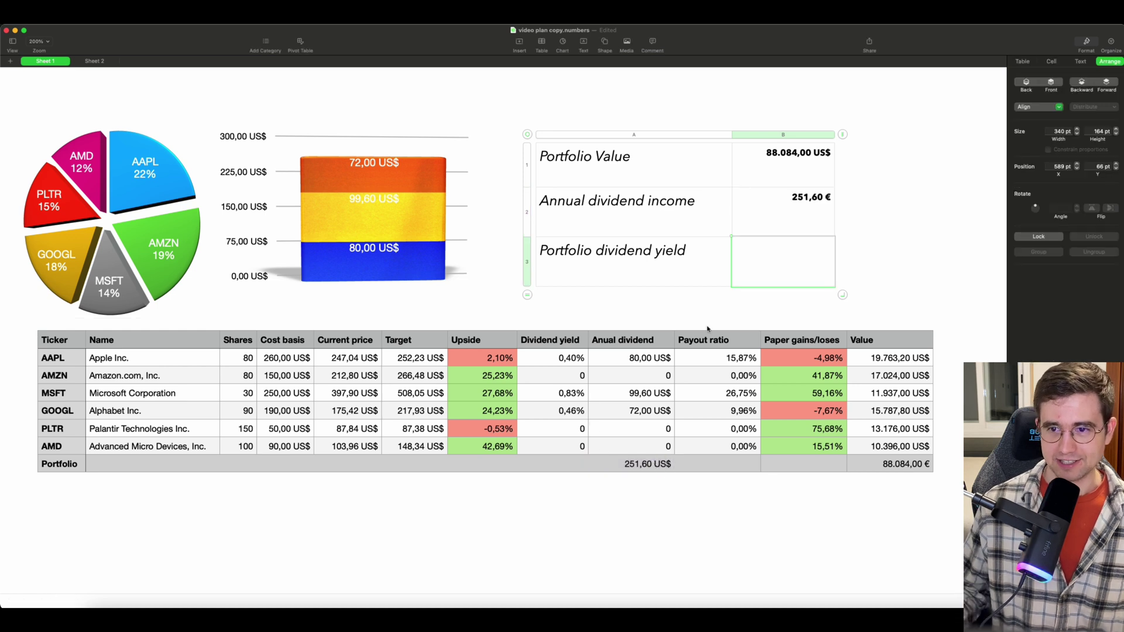
Step: Enter the dividend yield in B3 as =I8÷L8, giving 0,29%
left_click(786, 269)
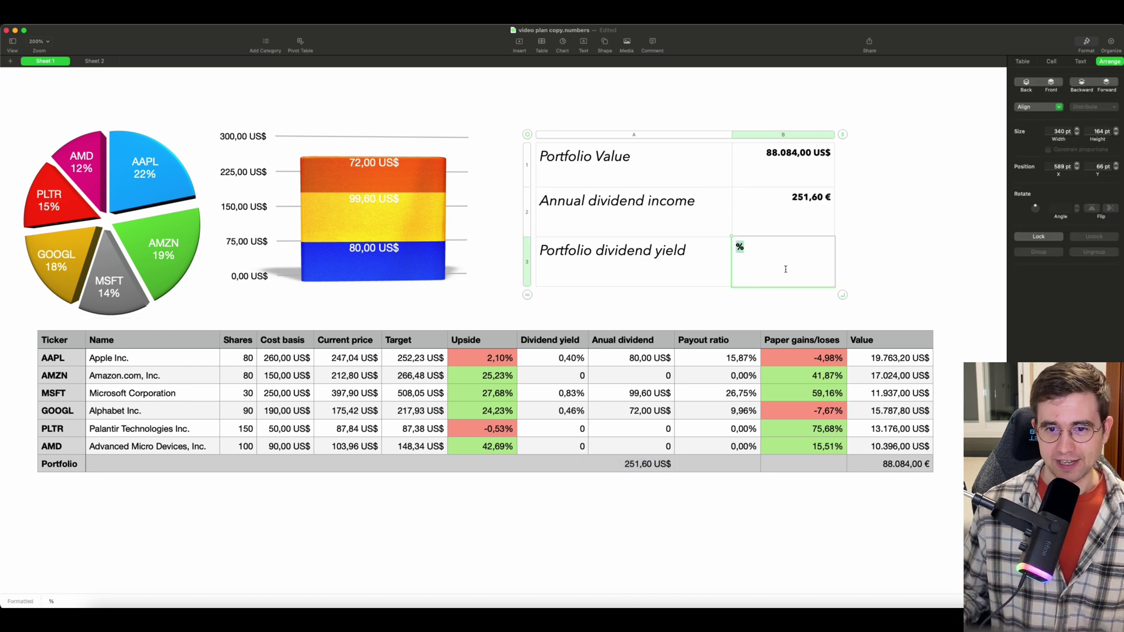
type("=")
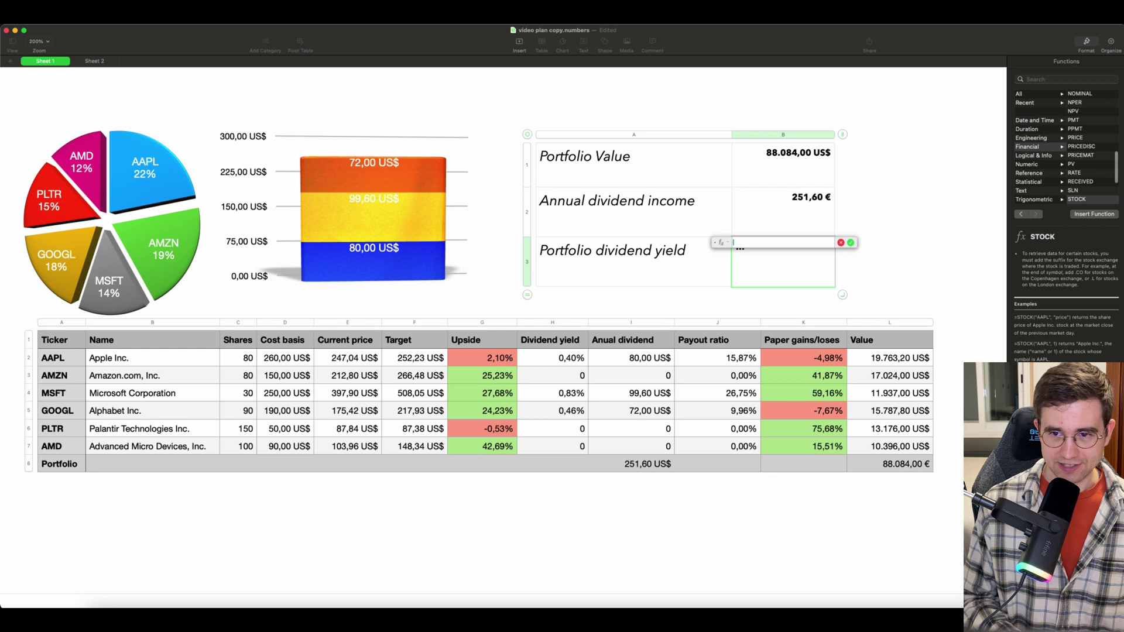
left_click(644, 466)
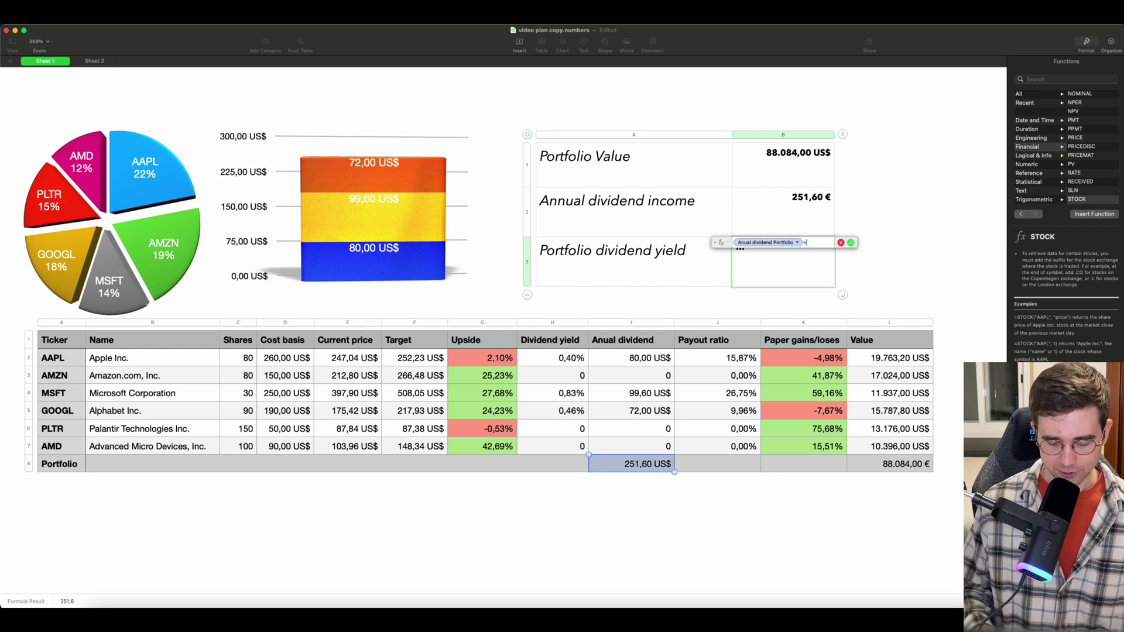
left_click(909, 469)
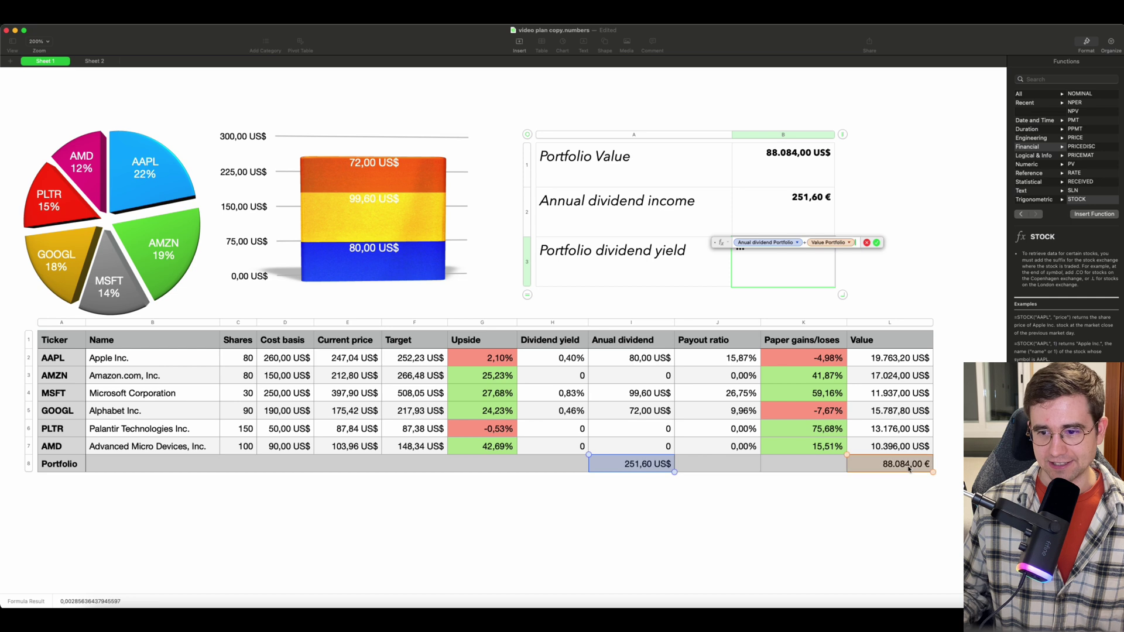
key("Return")
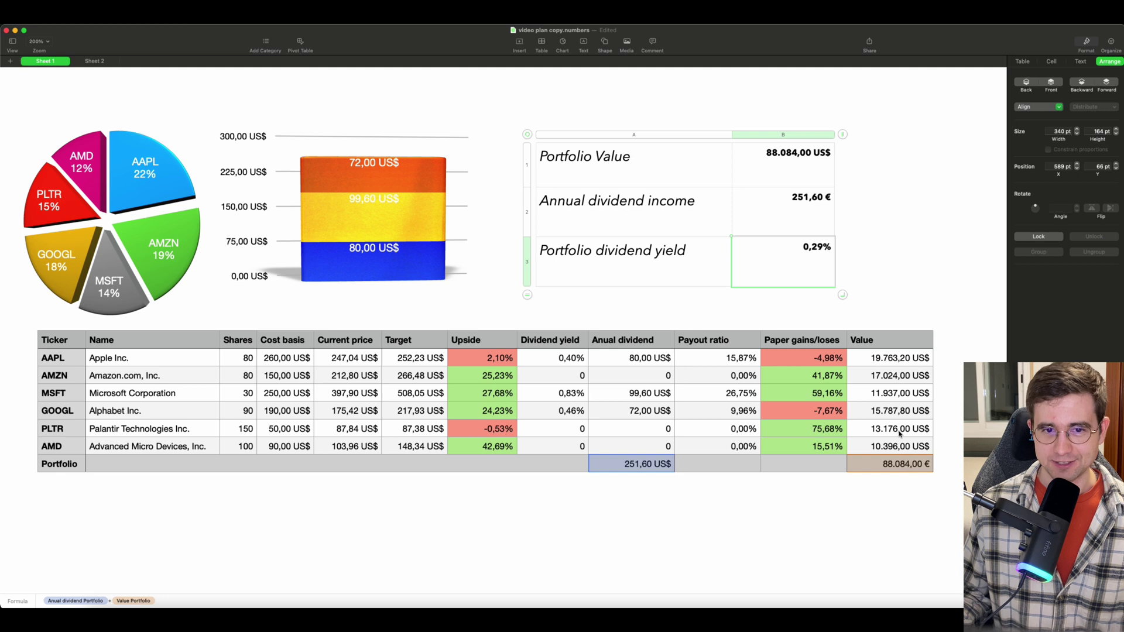
left_click(715, 310)
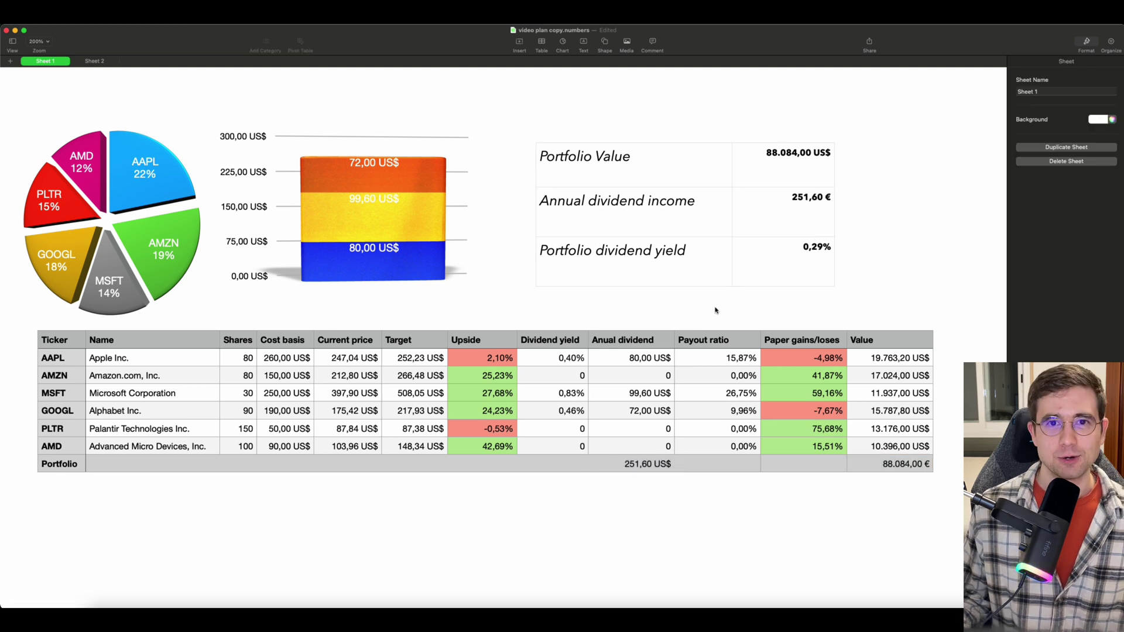